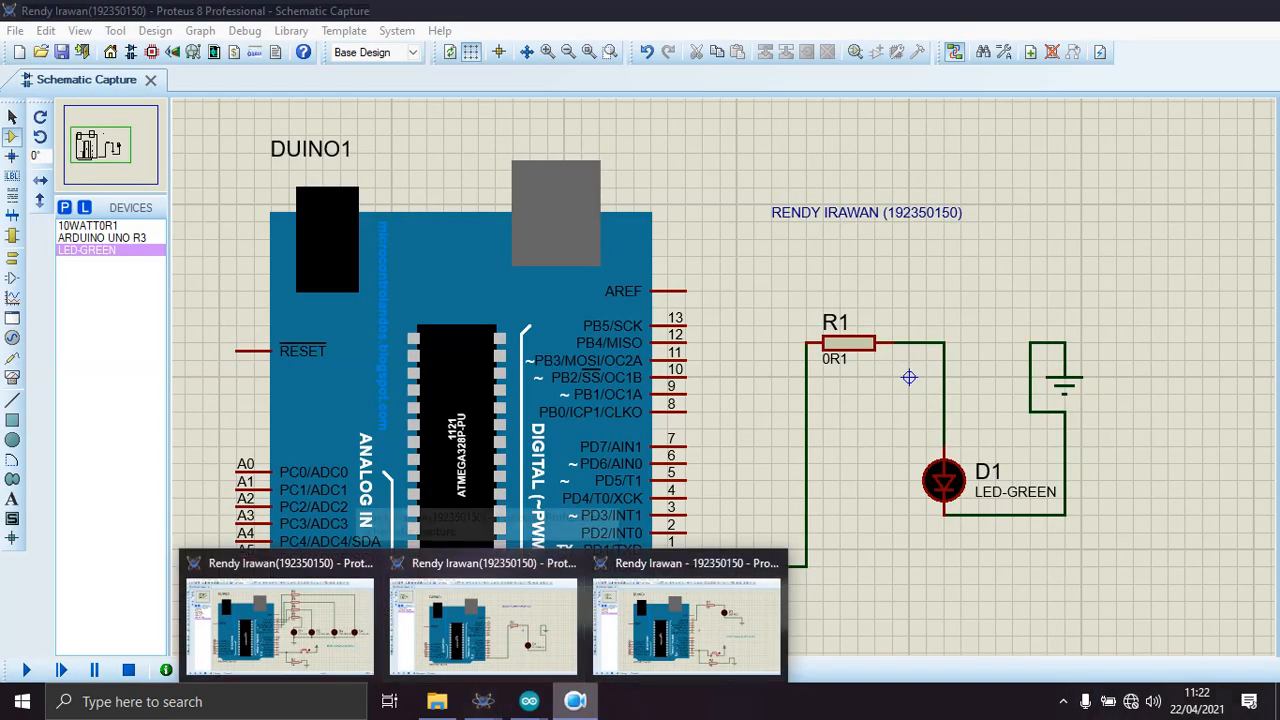
# Switch to the Proteus schematic of the Arduino Uno with the single green LED and minimise the recording controls.
pyautogui.moveTo(560, 703)
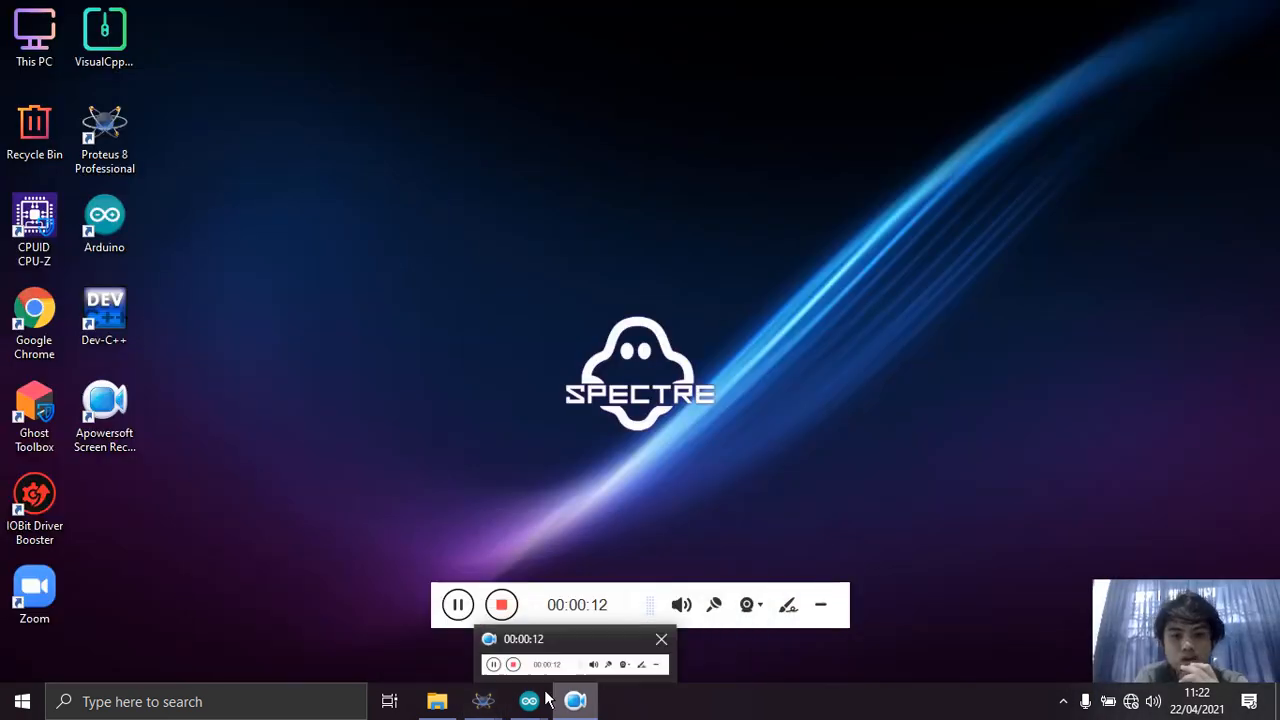
pyautogui.moveTo(482, 712)
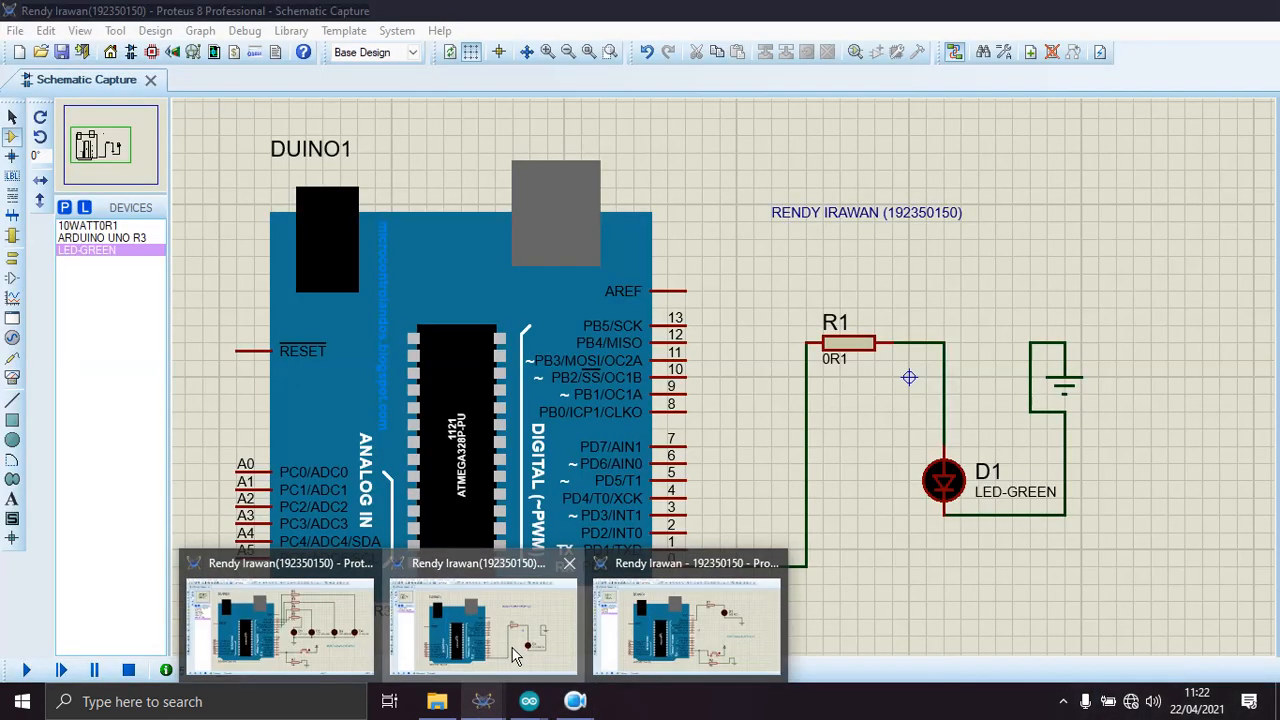
pyautogui.click(517, 655)
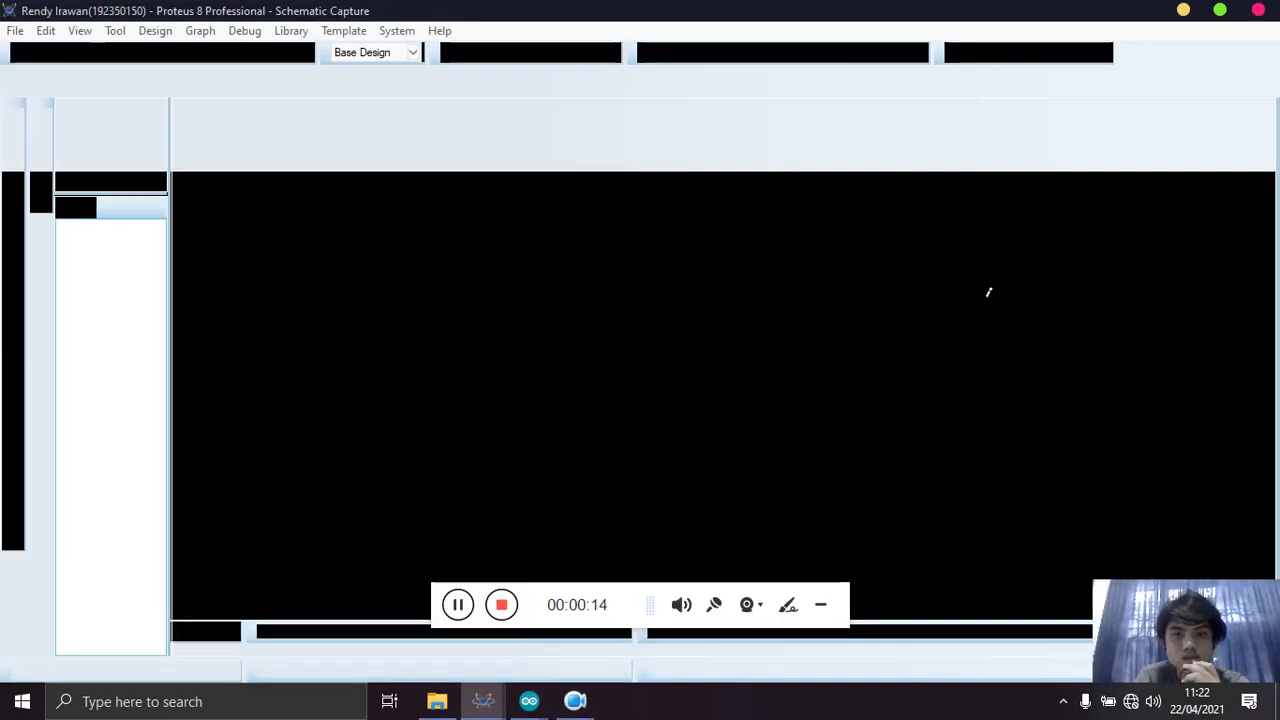
pyautogui.click(821, 607)
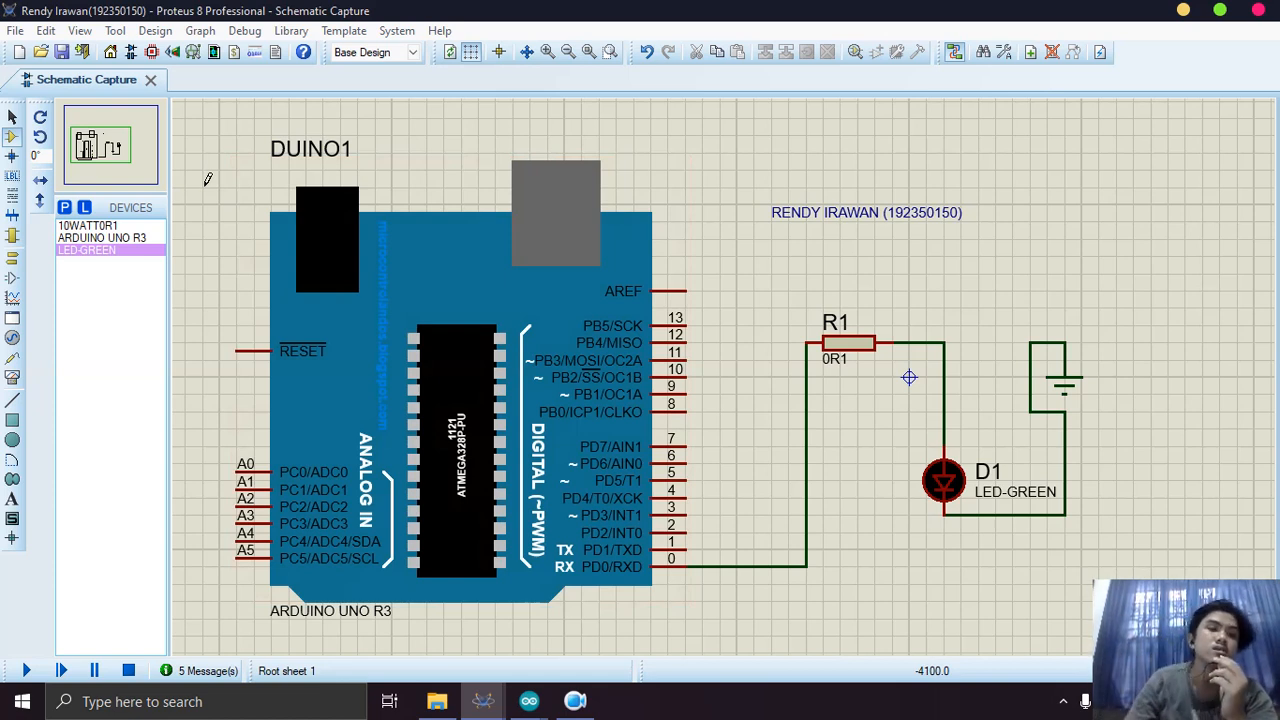
# Review the green LED circuit's devices one by one: 10WATT0R1, ARDUINO UNO R3 and LED-GREEN.
pyautogui.click(110, 228)
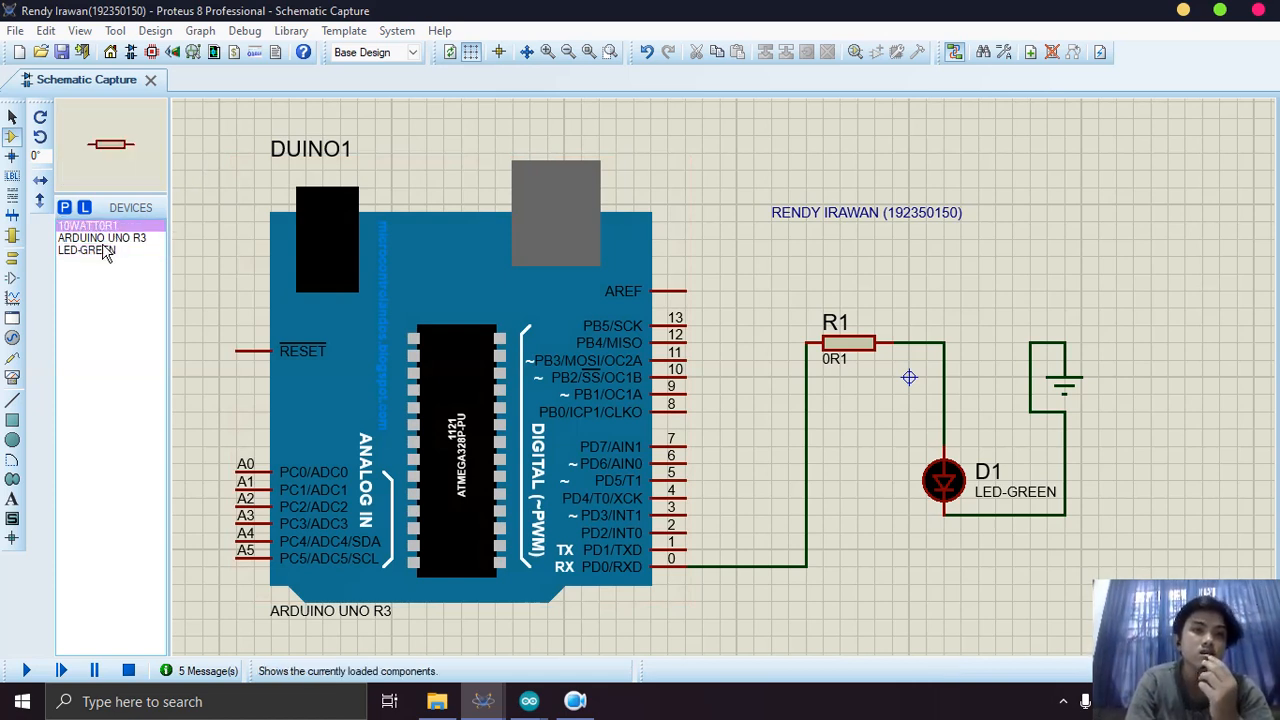
pyautogui.click(105, 250)
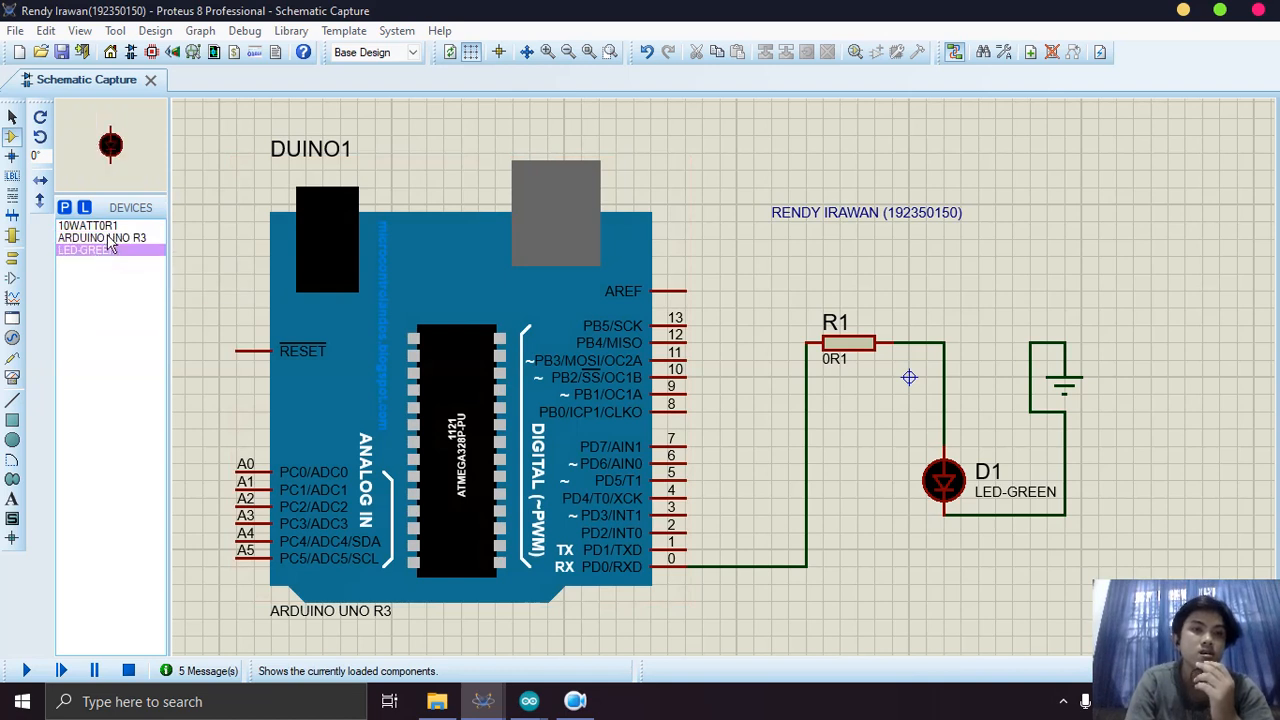
pyautogui.click(108, 240)
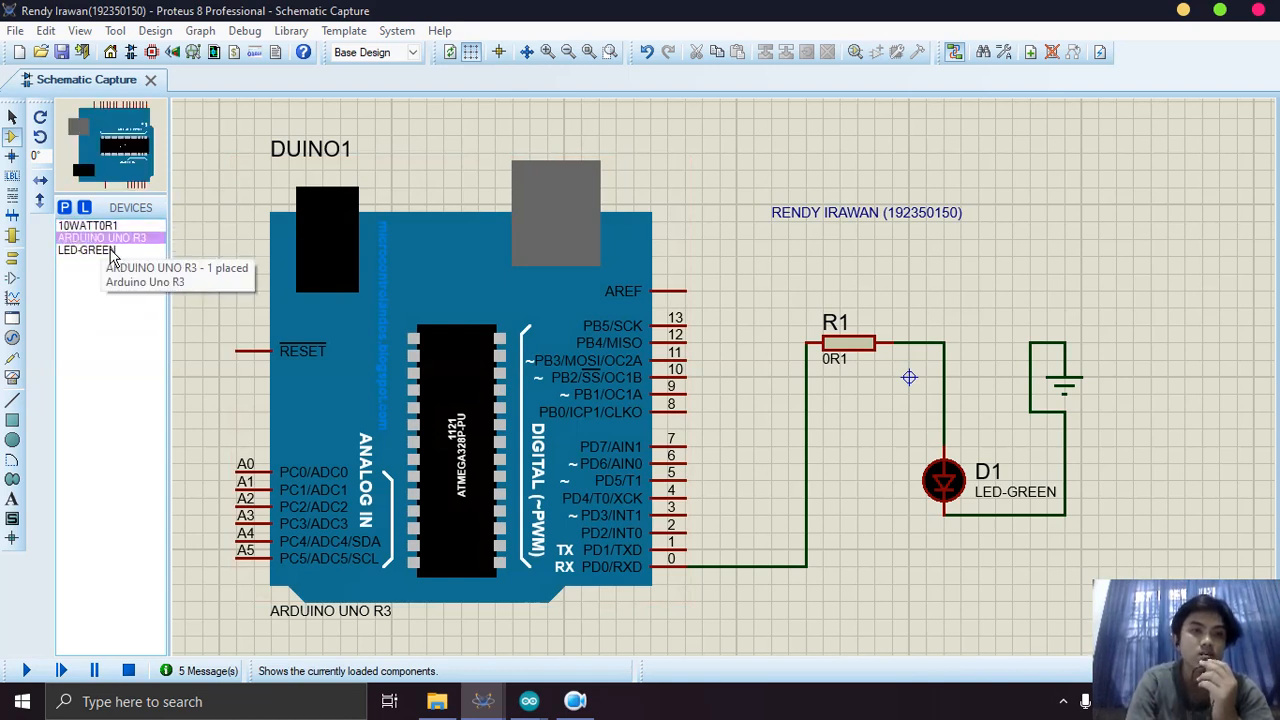
pyautogui.click(110, 252)
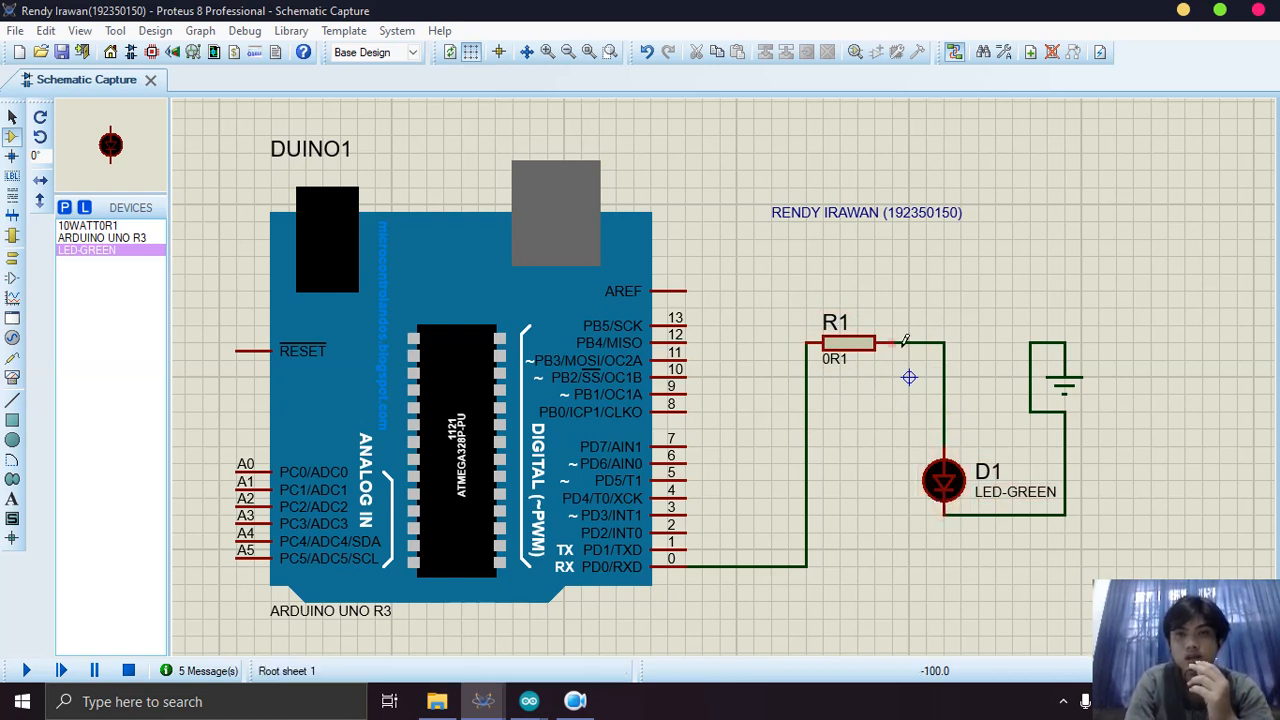
# Run the simulation of the green LED circuit to watch the LED, and stop it.
pyautogui.click(26, 671)
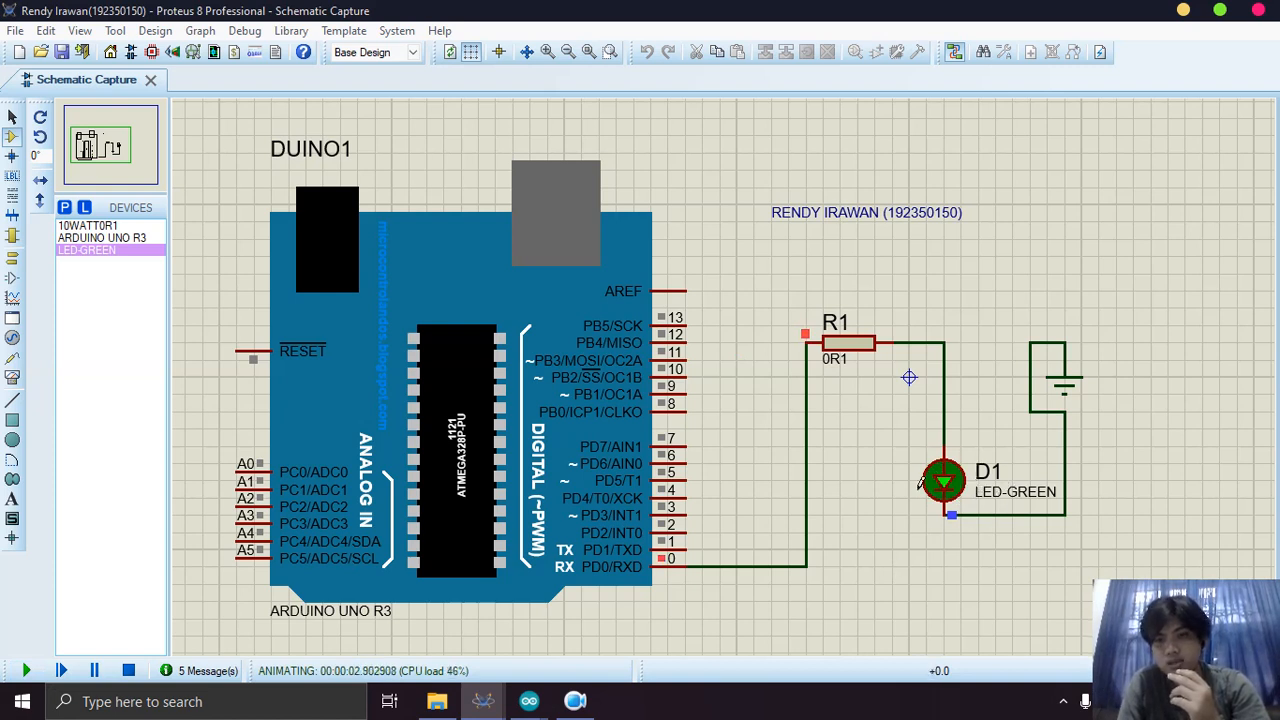
pyautogui.click(129, 671)
# Switch to the Arduino sketch sketch_apr15a and examine the pinMode(0,OUTPUT) line in its setup function.
pyautogui.moveTo(529, 701)
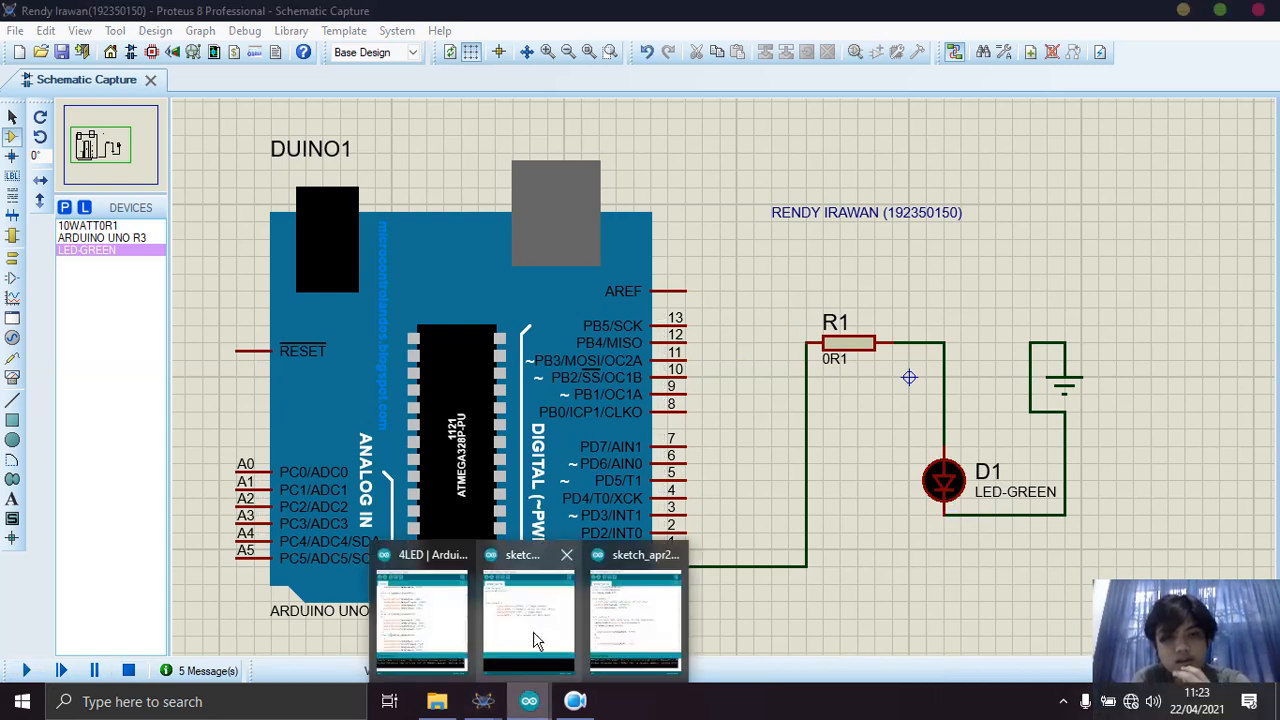
pyautogui.click(533, 640)
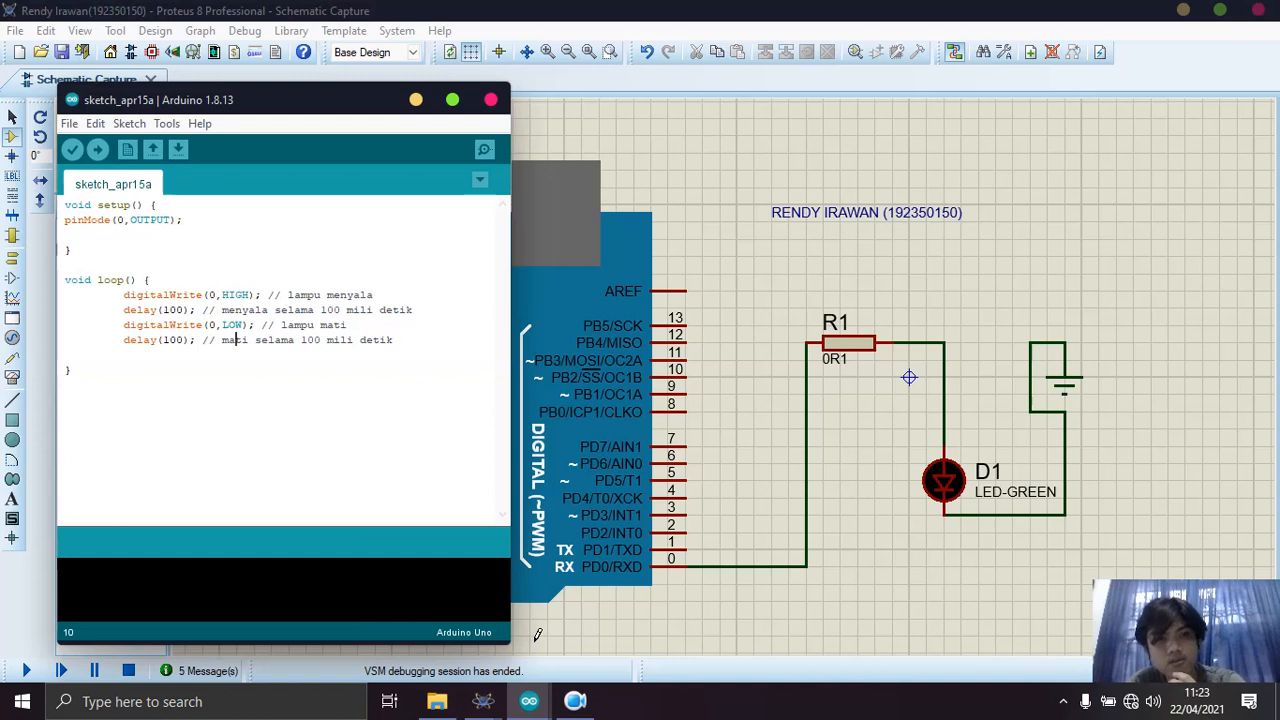
pyautogui.click(145, 222)
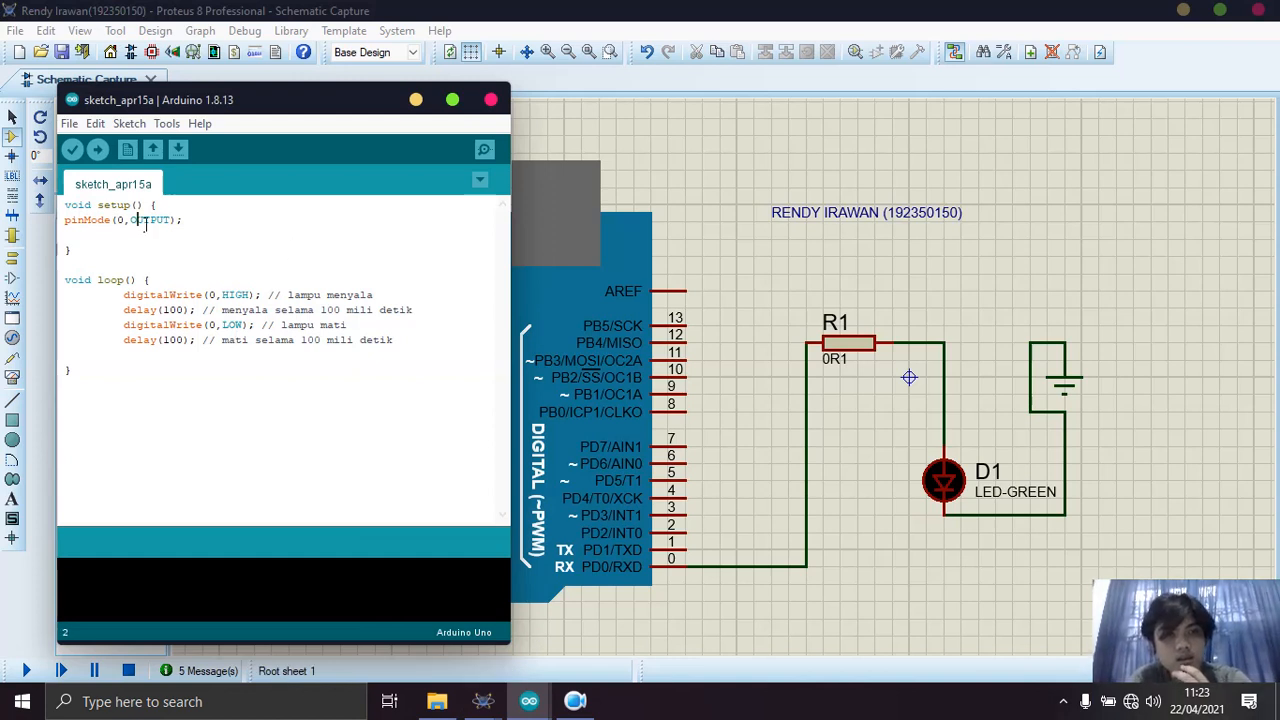
pyautogui.click(94, 209)
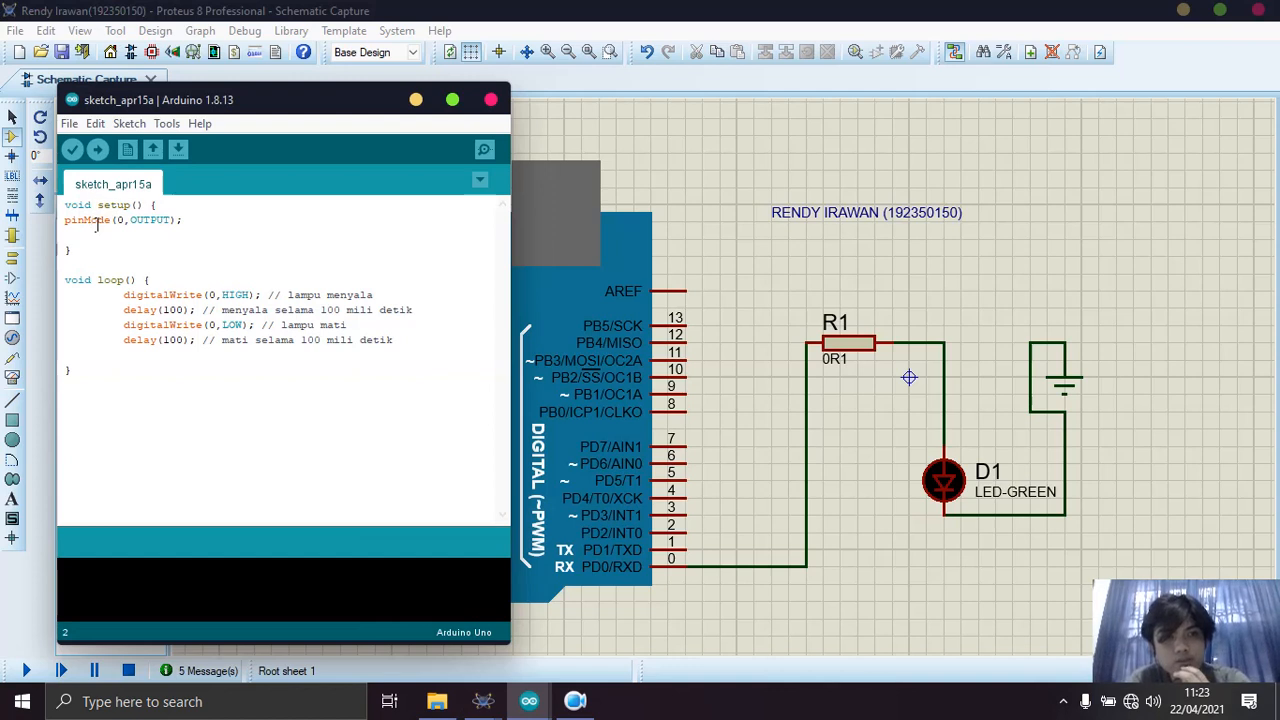
pyautogui.click(112, 222)
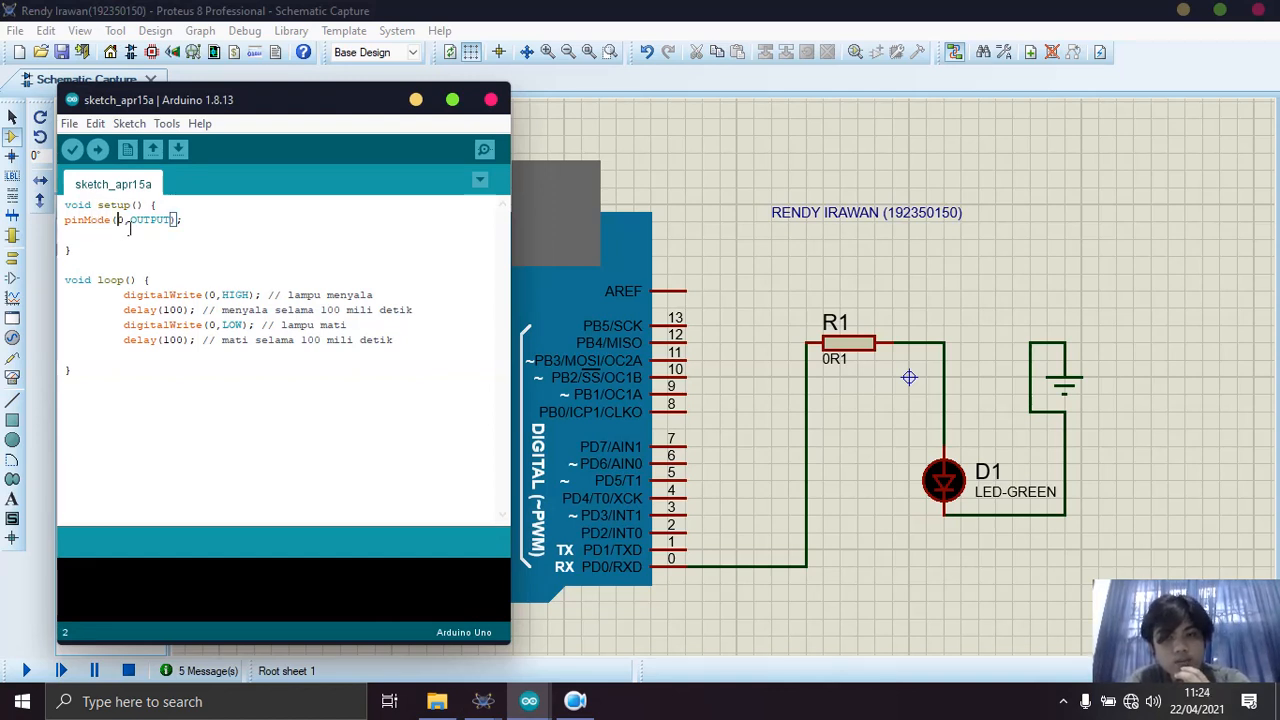
pyautogui.click(127, 224)
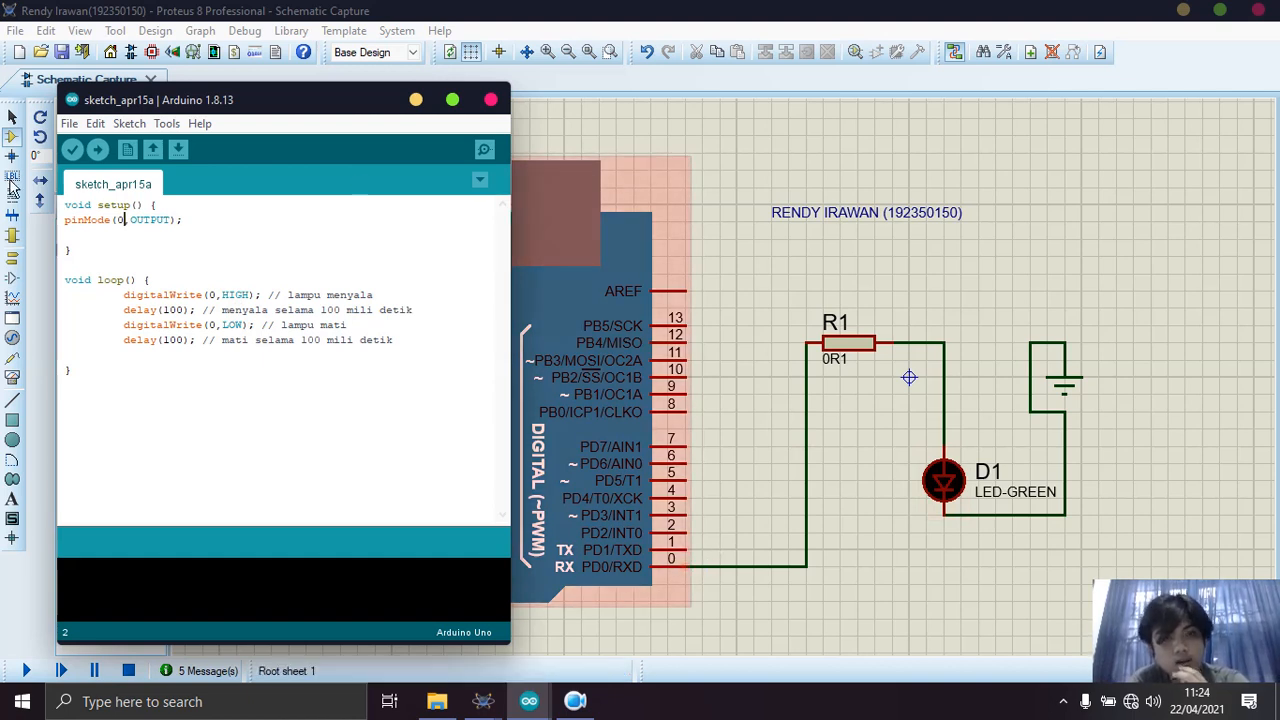
pyautogui.click(158, 220)
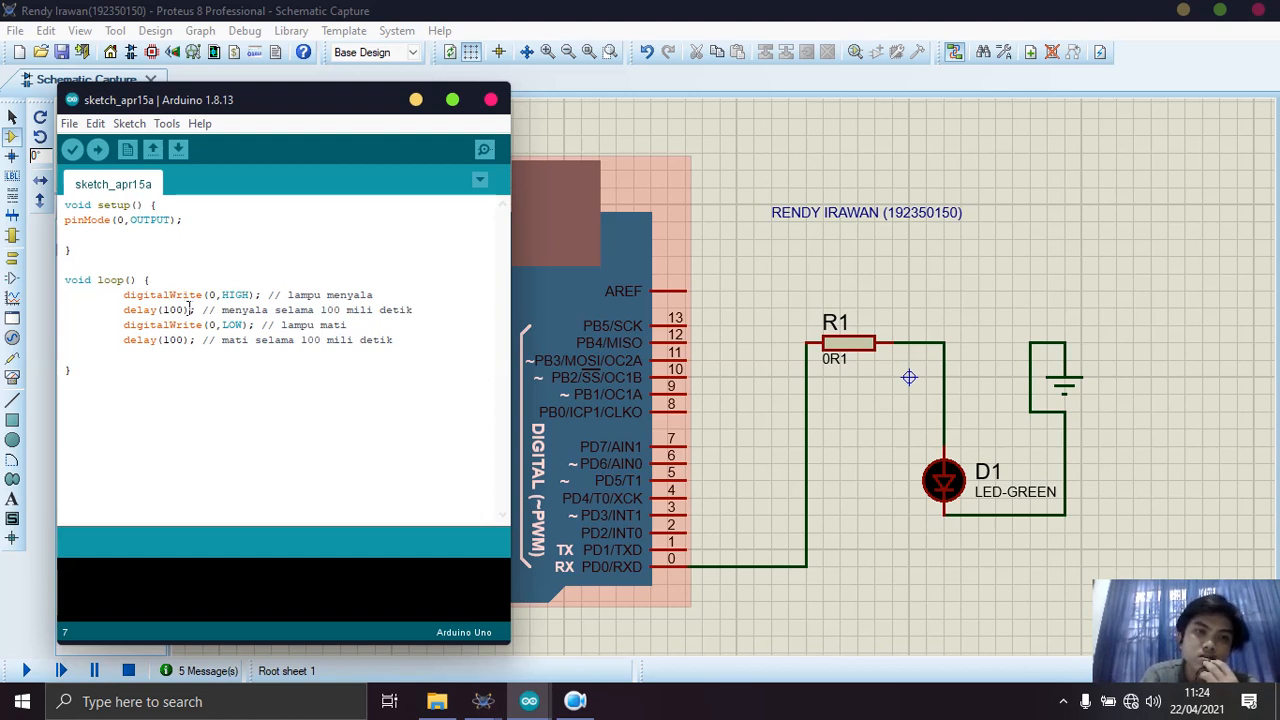
# Examine the pin number and HIGH argument of the first digitalWrite line in the loop function.
pyautogui.press('Left')
pyautogui.press('Left')
pyautogui.press('Right')
pyautogui.press('Right')
pyautogui.press('Right')
pyautogui.press('Right')
pyautogui.press('Right')
pyautogui.press('Right')
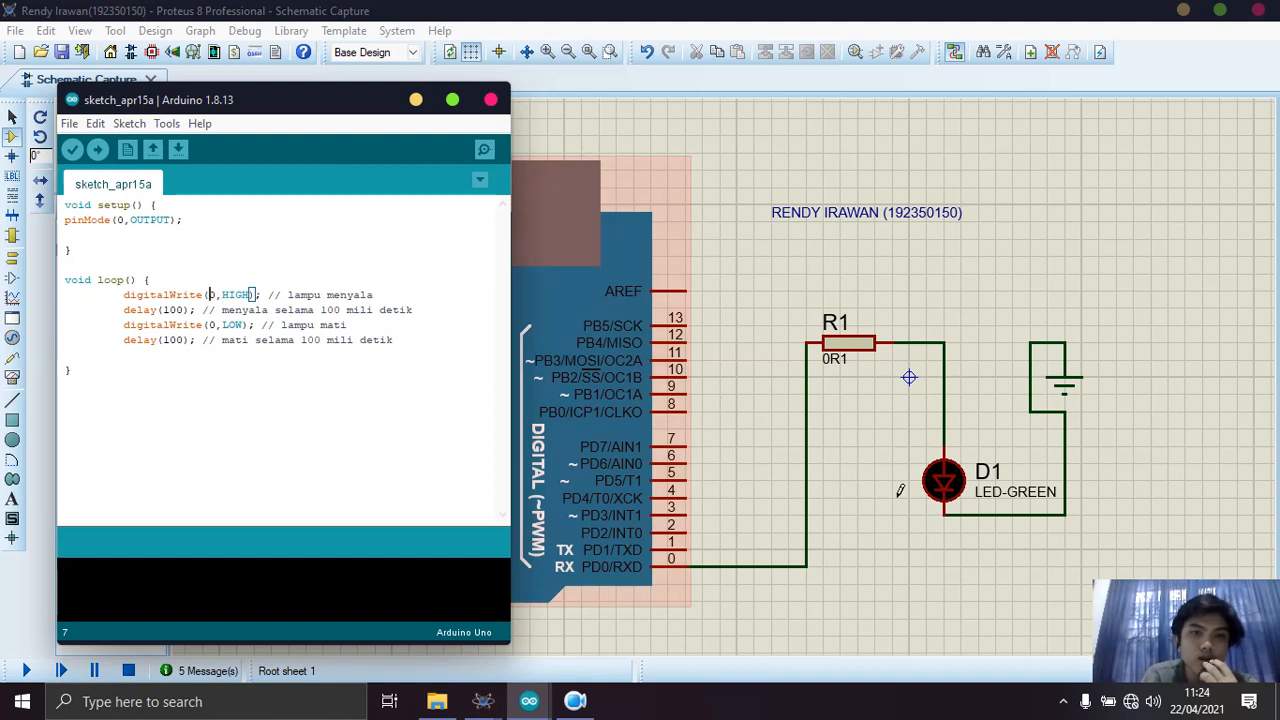
pyautogui.click(238, 295)
pyautogui.click(255, 296)
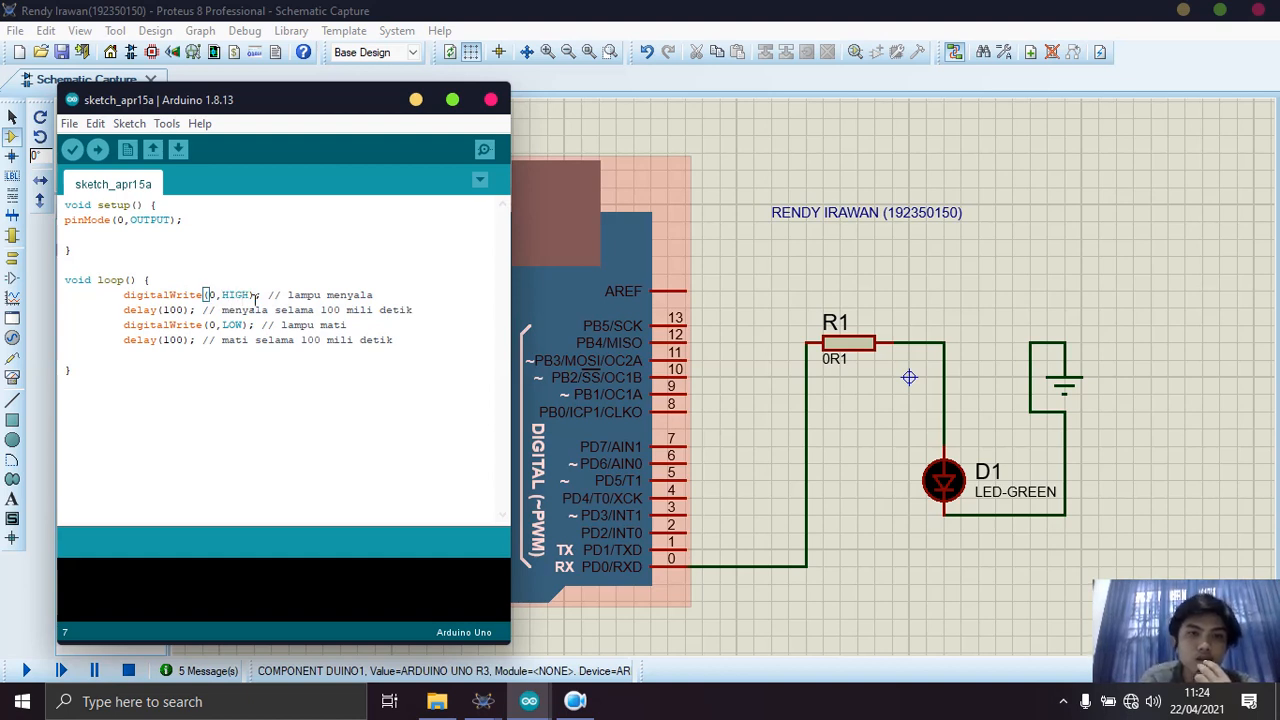
pyautogui.click(236, 299)
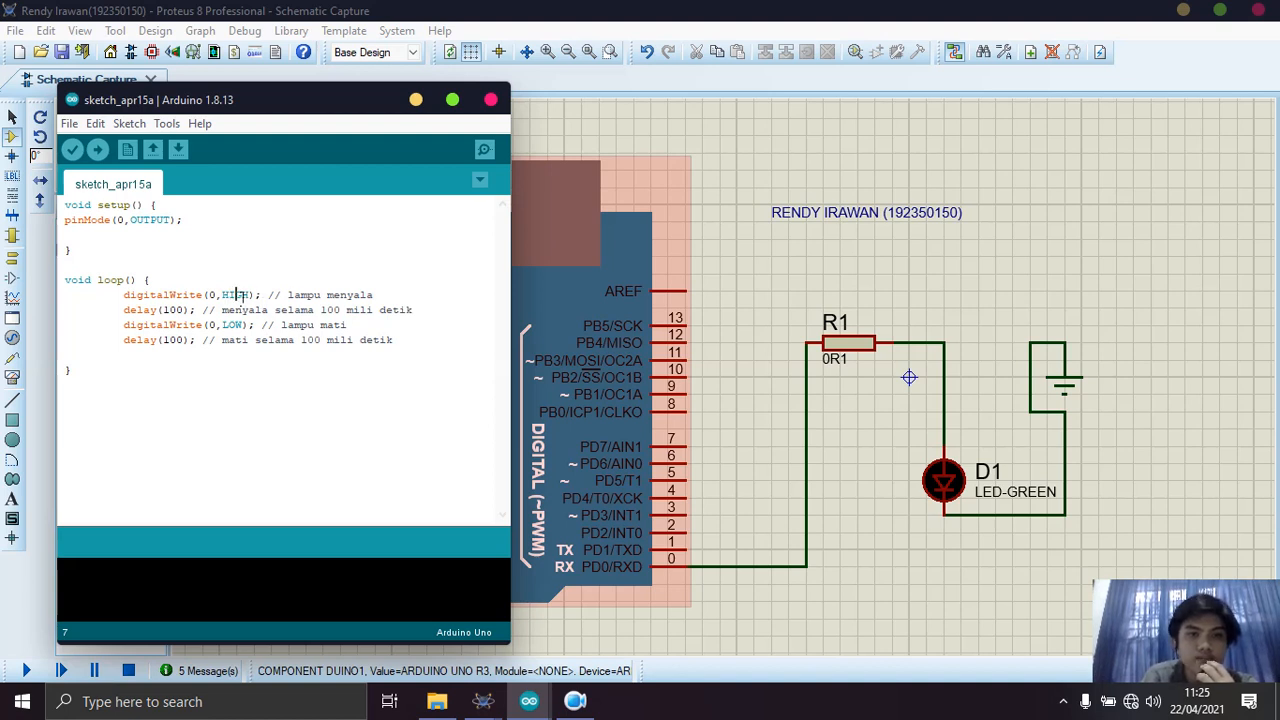
# Examine the two delay(100) lines and the digitalWrite(0,LOW) line in the loop function.
pyautogui.click(143, 310)
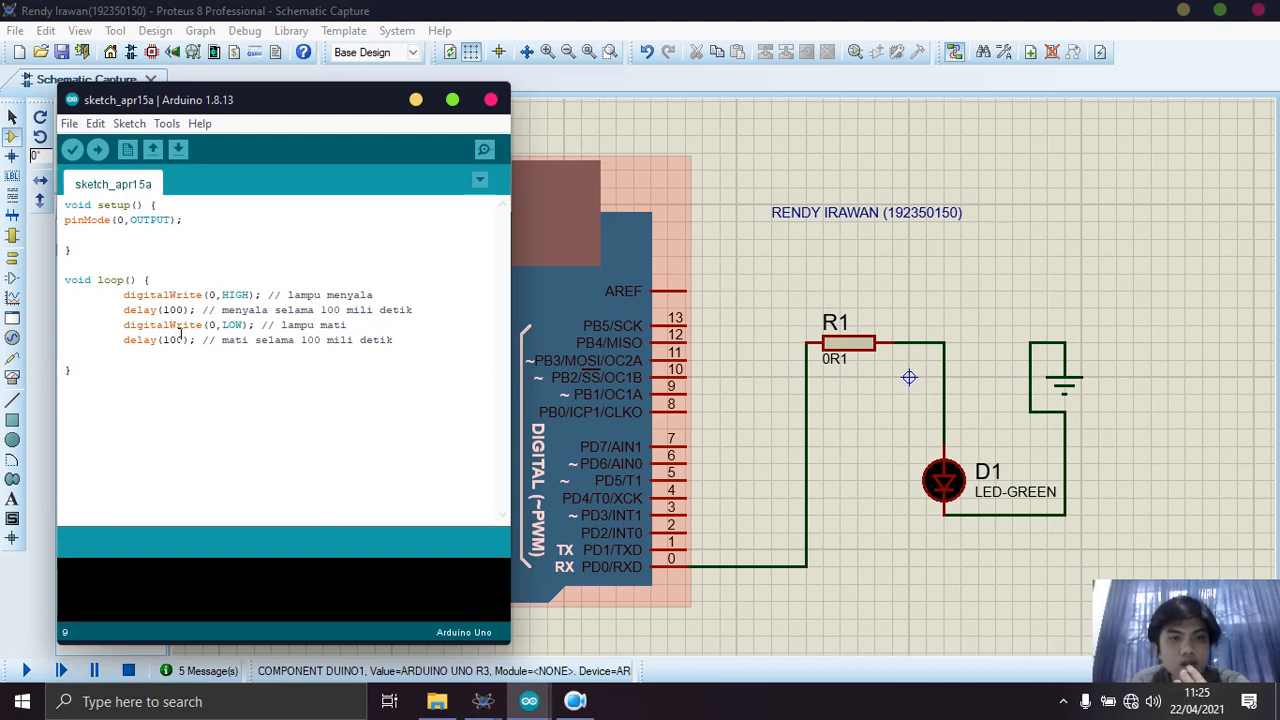
pyautogui.click(213, 329)
pyautogui.click(239, 329)
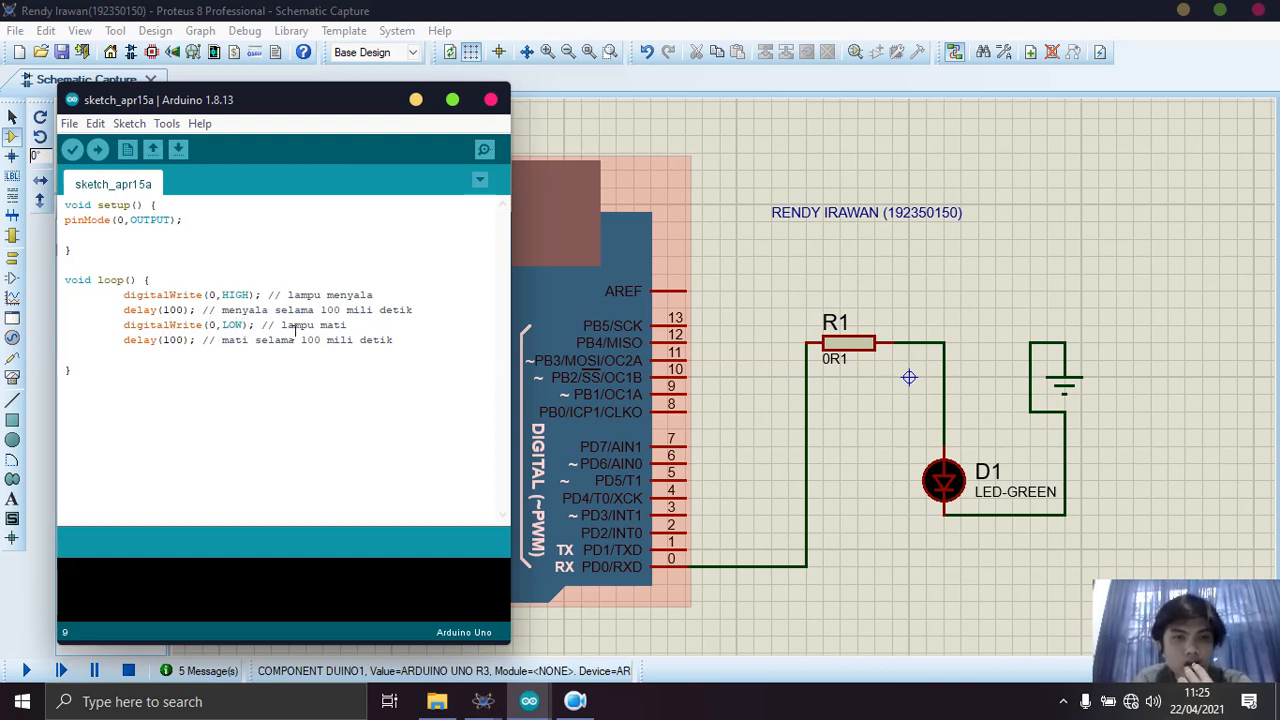
pyautogui.click(129, 340)
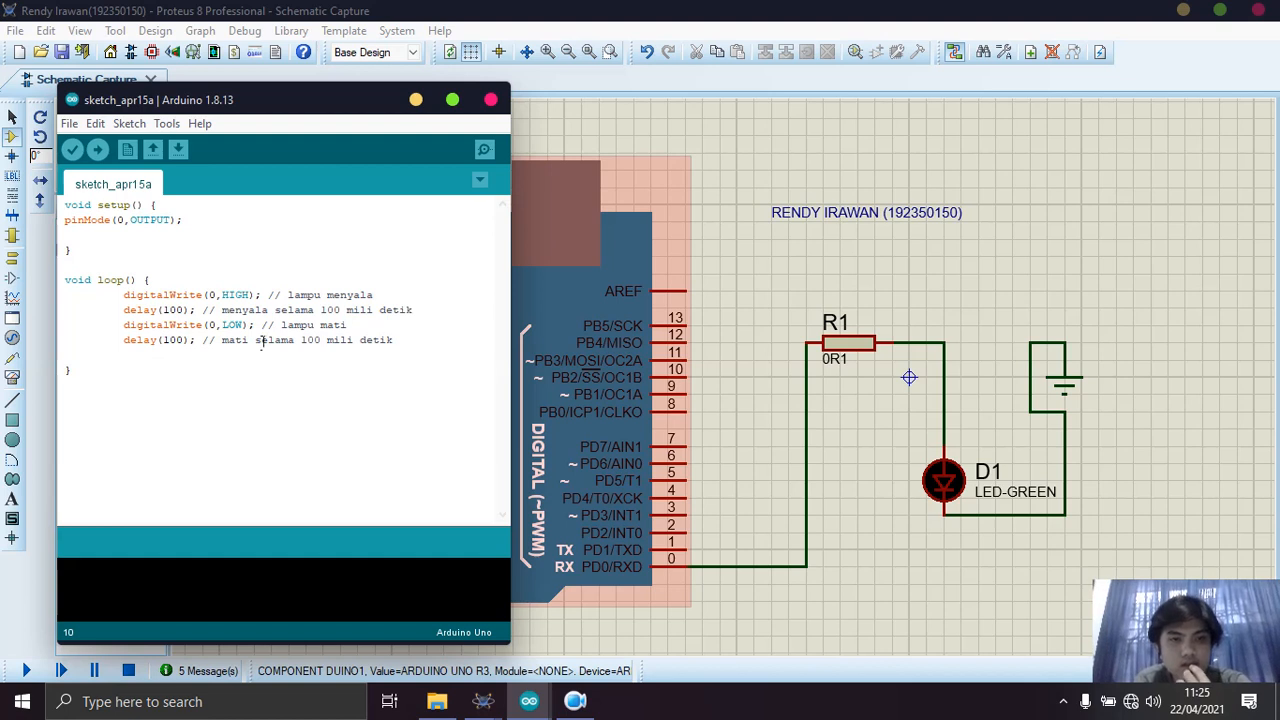
# Run the green LED simulation again, compare its blinking with the delay comments in sketch_apr15a, and stop it.
pyautogui.click(30, 675)
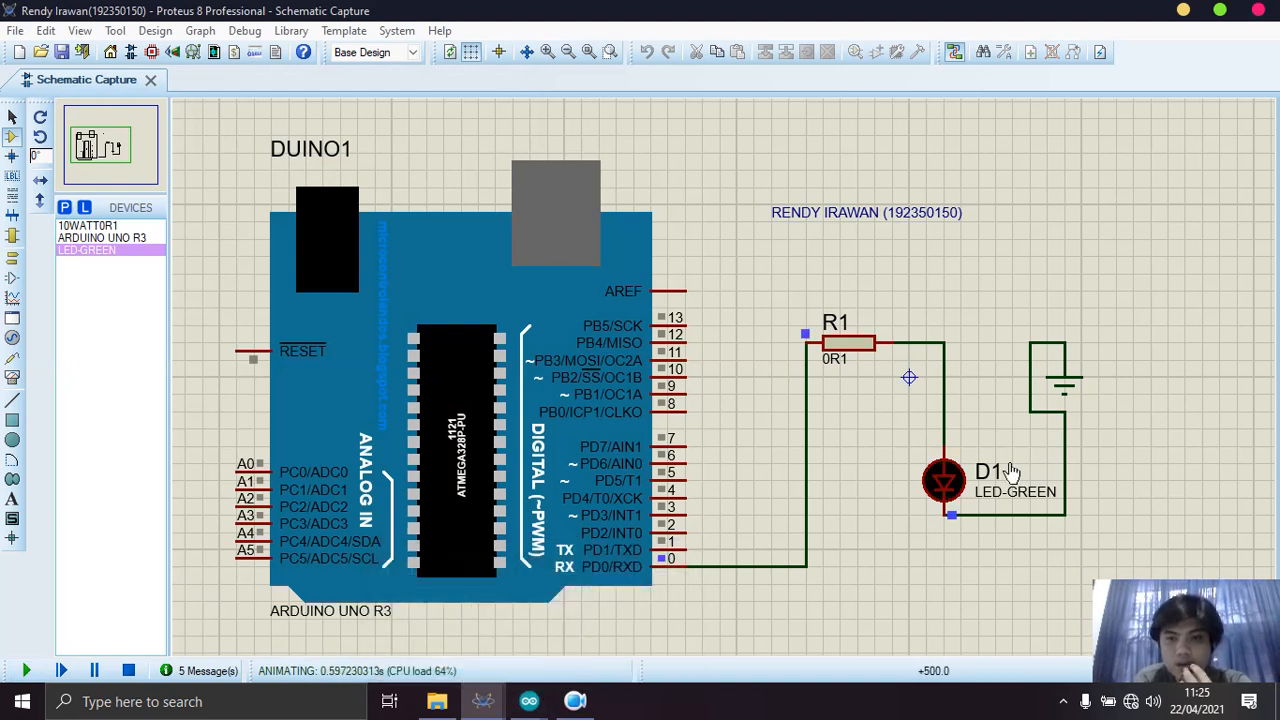
pyautogui.moveTo(529, 701)
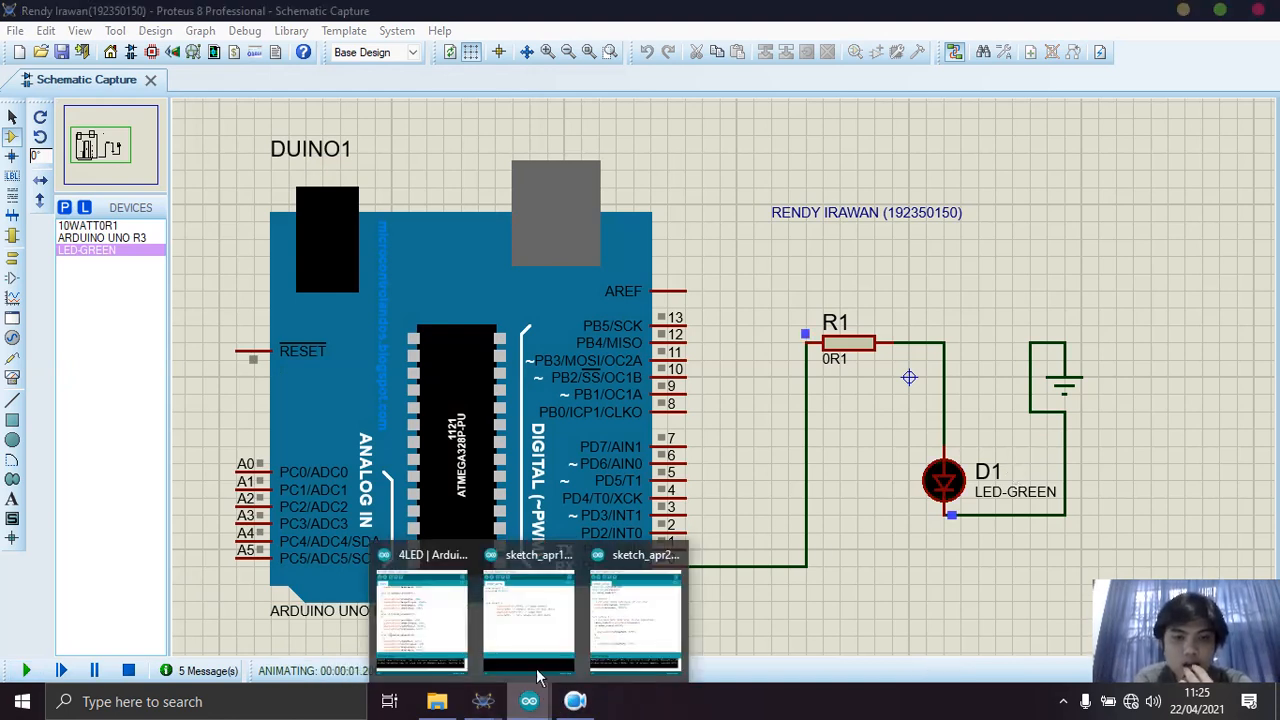
pyautogui.click(512, 615)
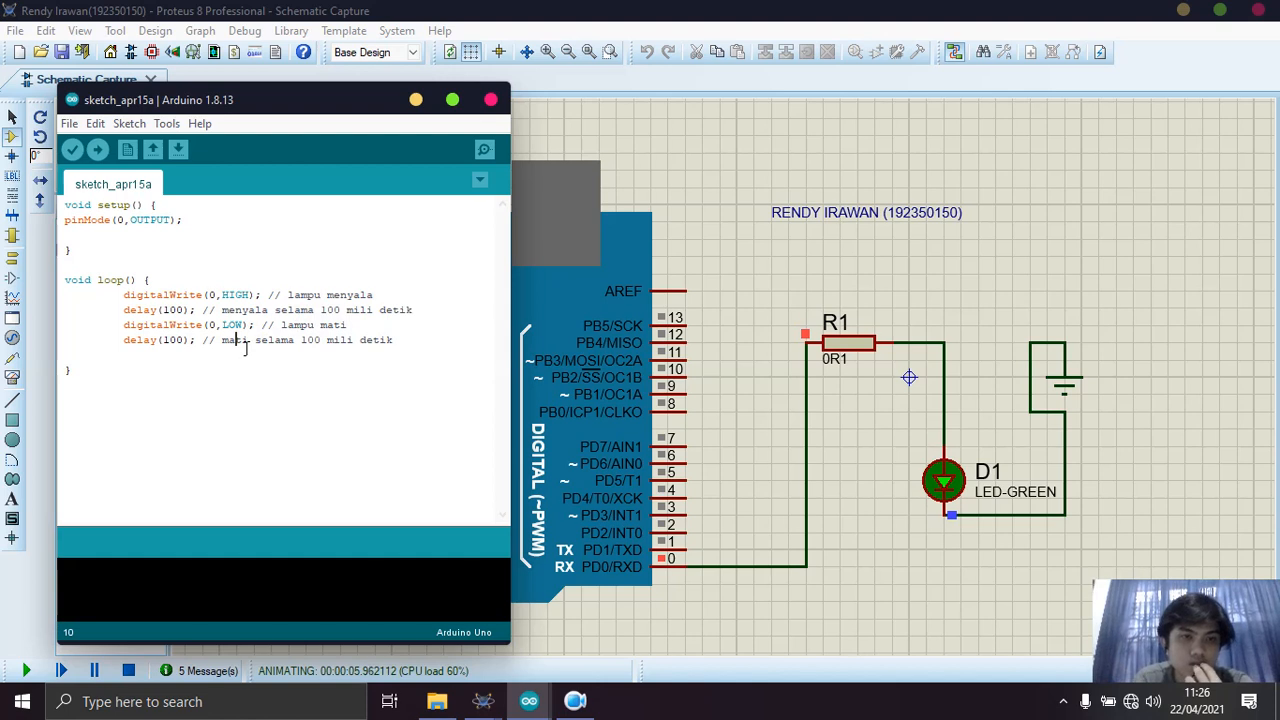
pyautogui.click(318, 310)
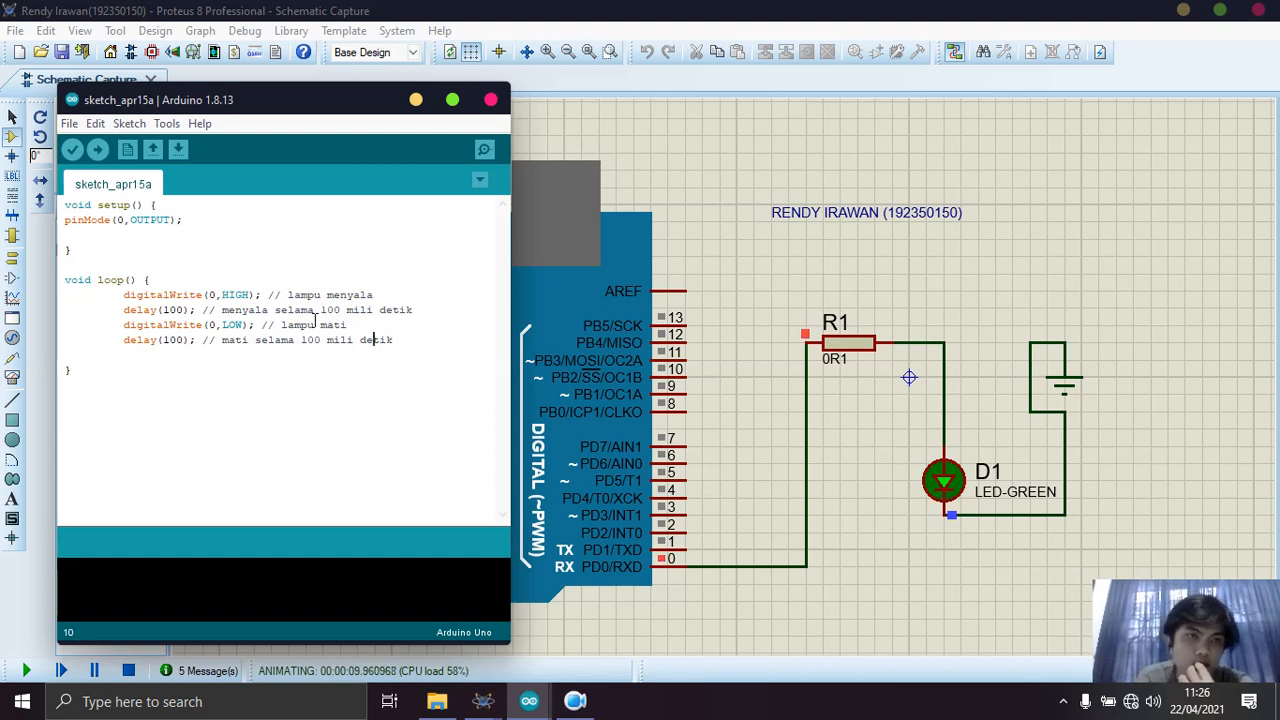
pyautogui.click(132, 672)
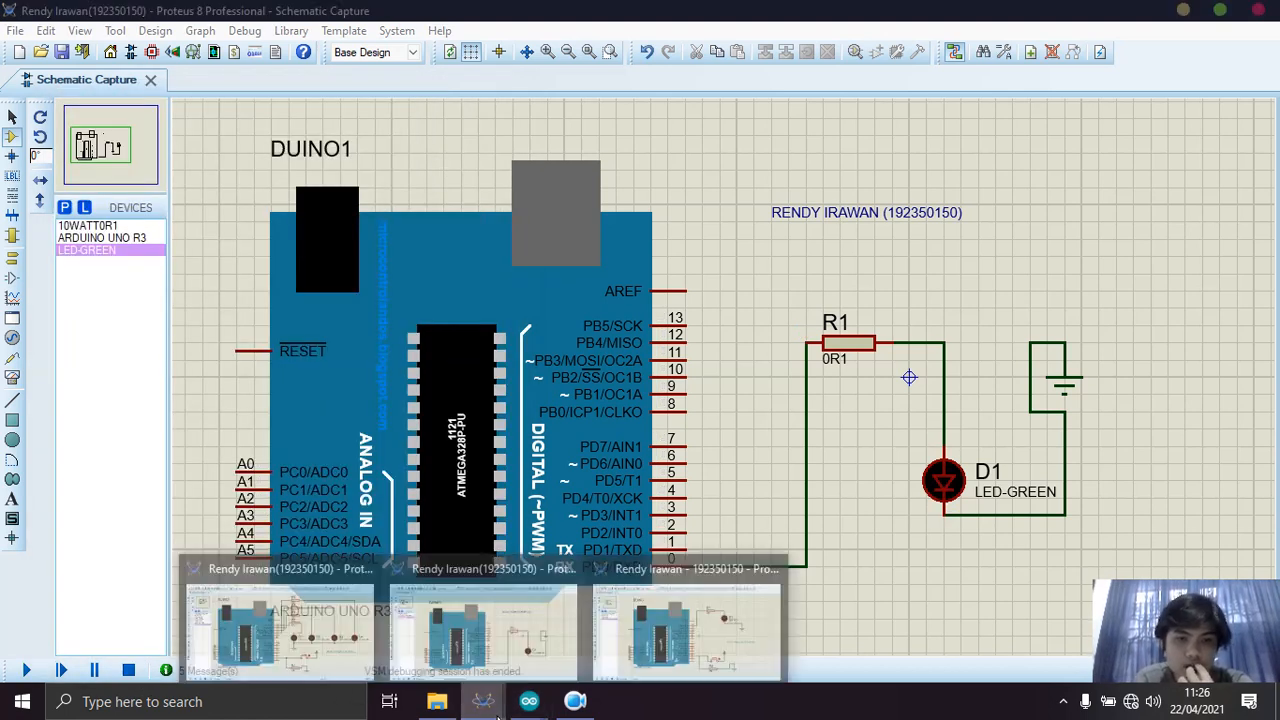
# Switch to the Proteus schematic with the push button and red LED circuit.
pyautogui.click(673, 647)
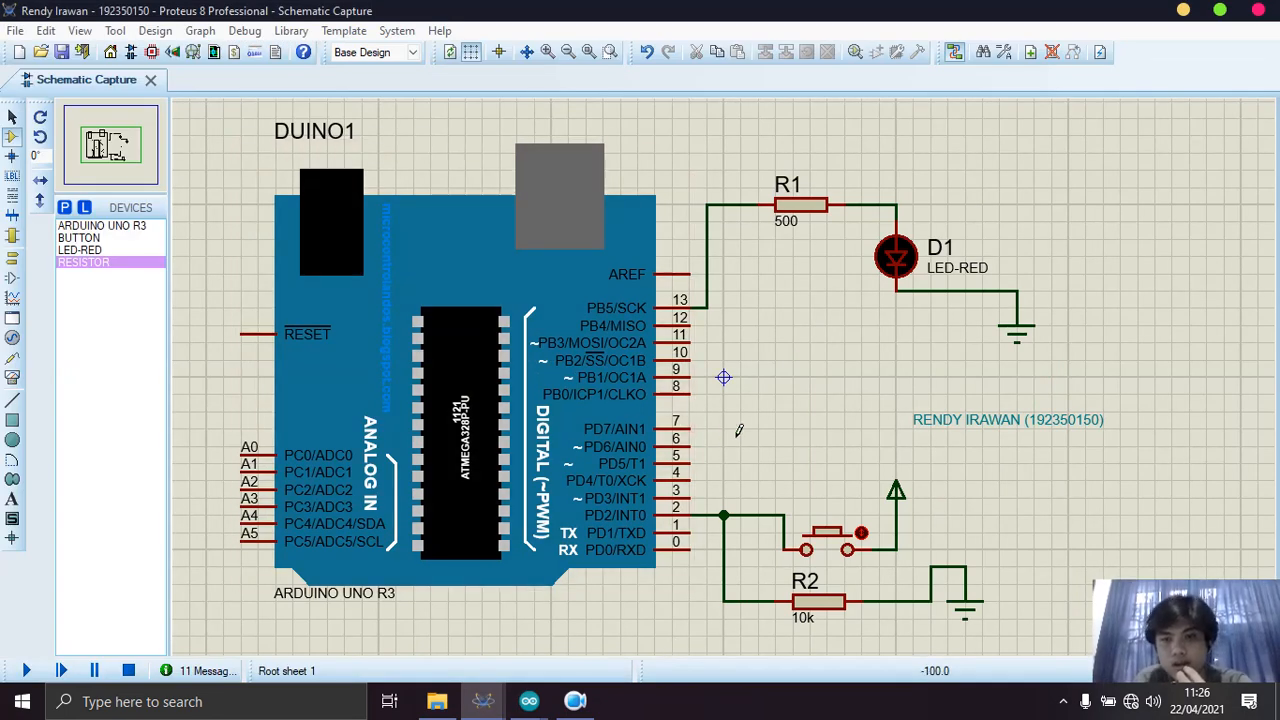
pyautogui.click(463, 320)
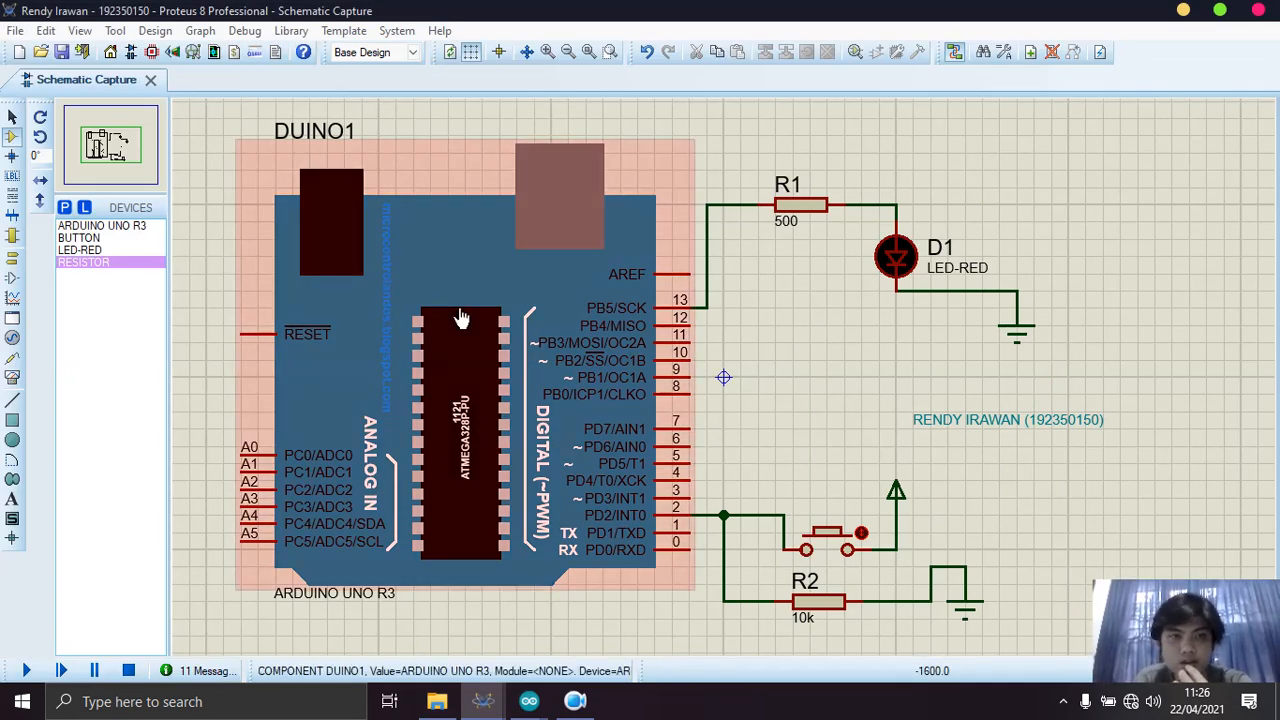
pyautogui.click(1088, 184)
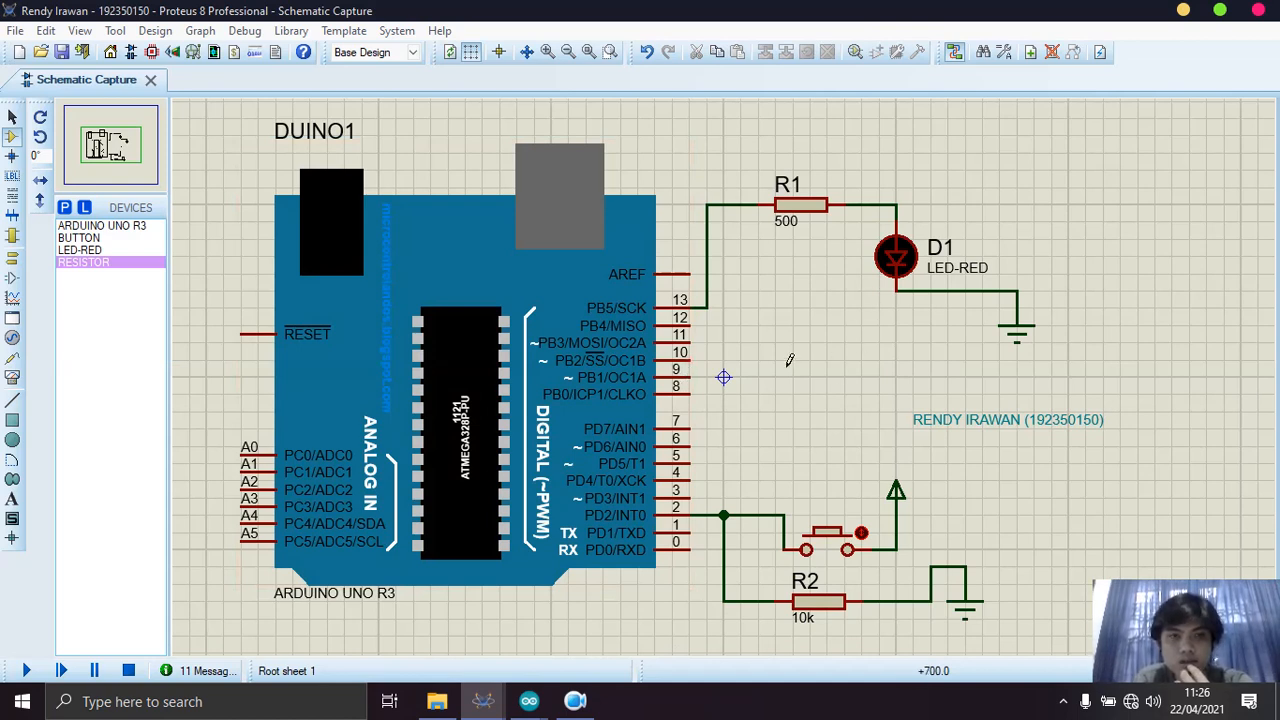
# Review the button circuit's devices one by one: ARDUINO UNO R3, BUTTON, LED-RED and RESISTOR.
pyautogui.click(103, 227)
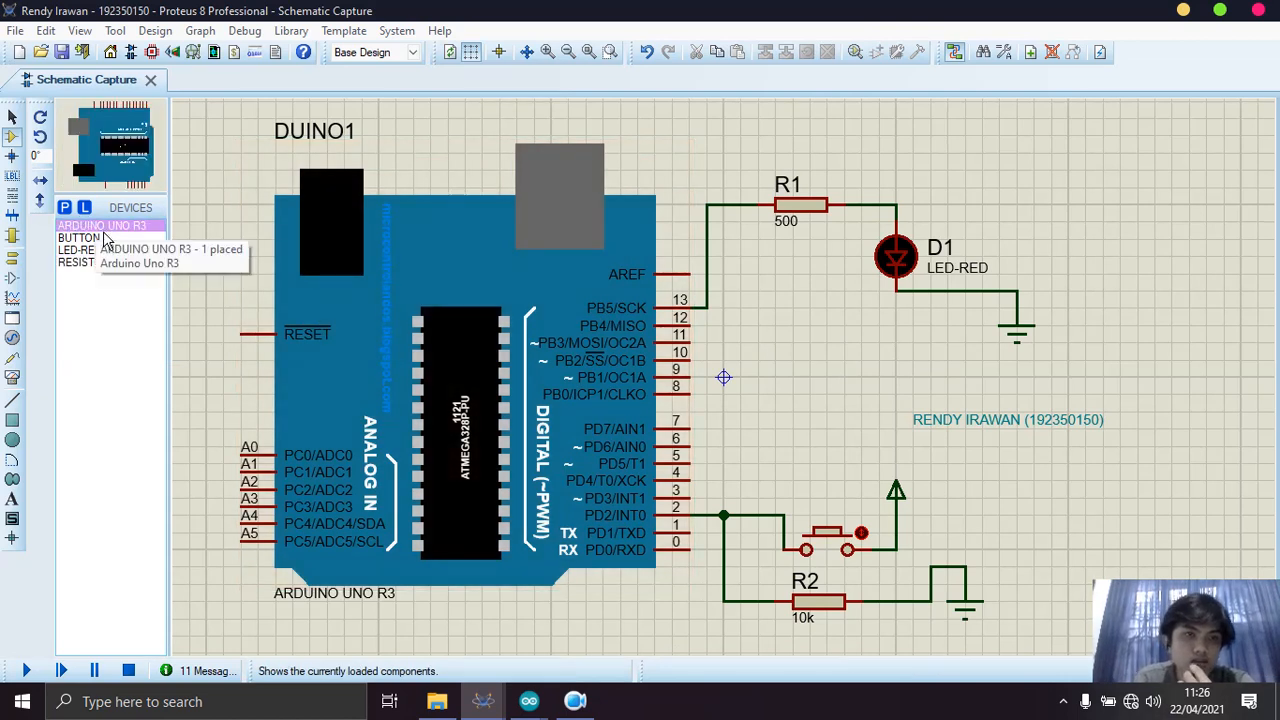
pyautogui.click(95, 264)
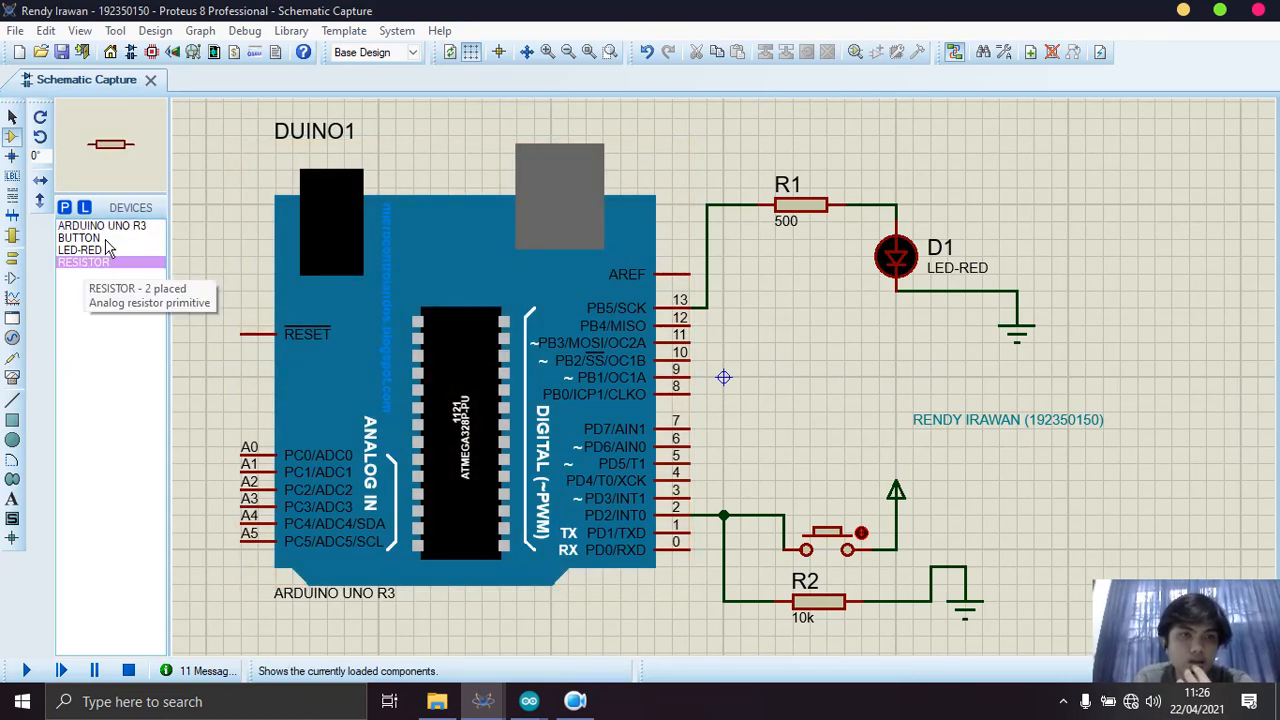
pyautogui.click(107, 228)
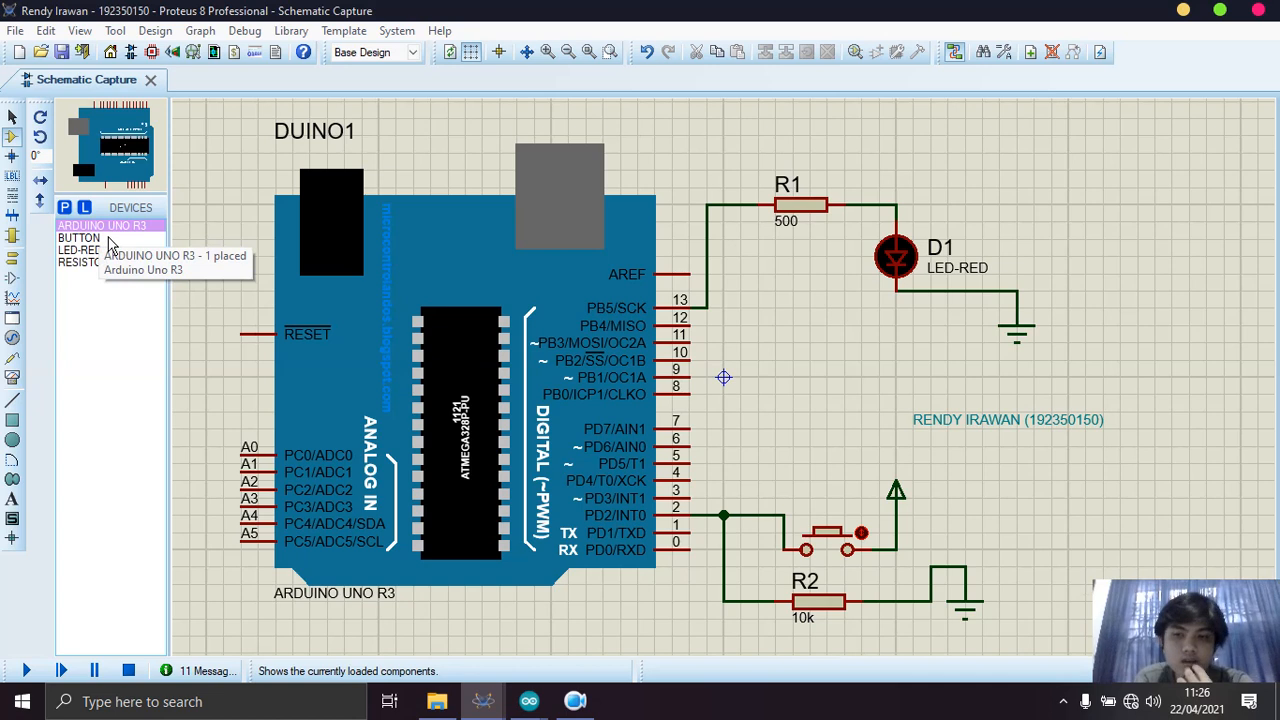
pyautogui.click(94, 241)
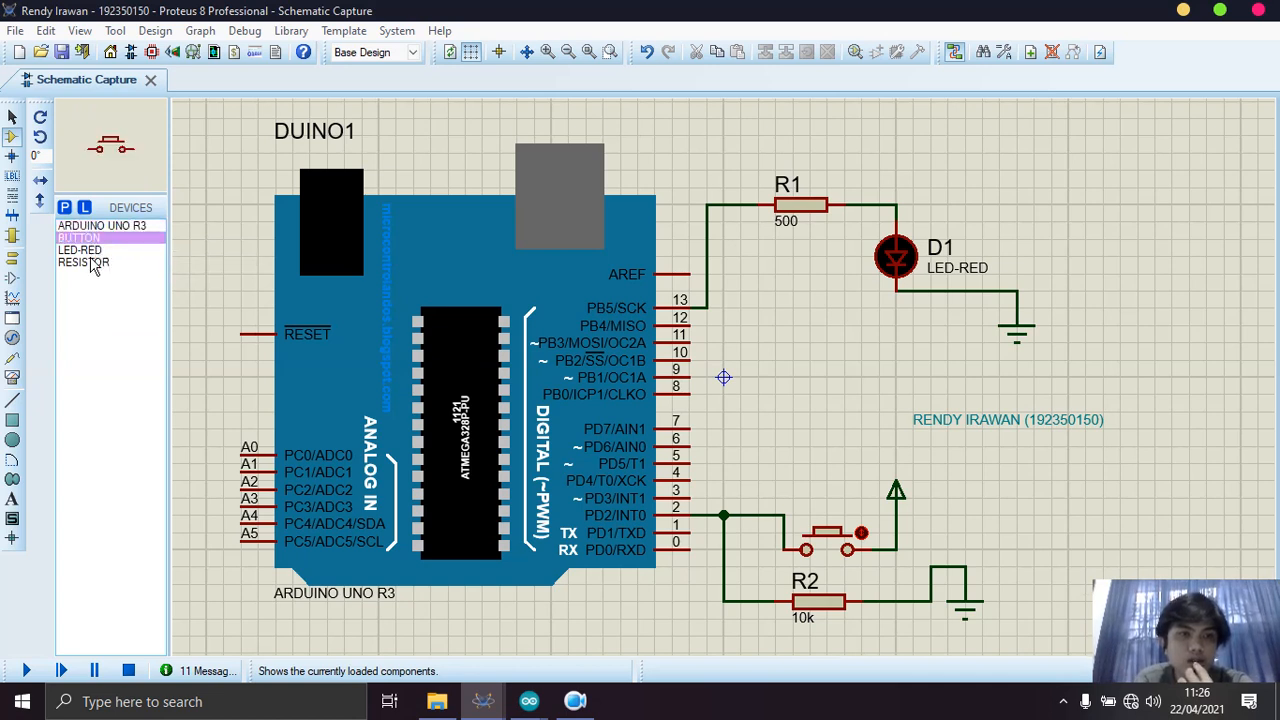
pyautogui.click(90, 251)
pyautogui.click(96, 264)
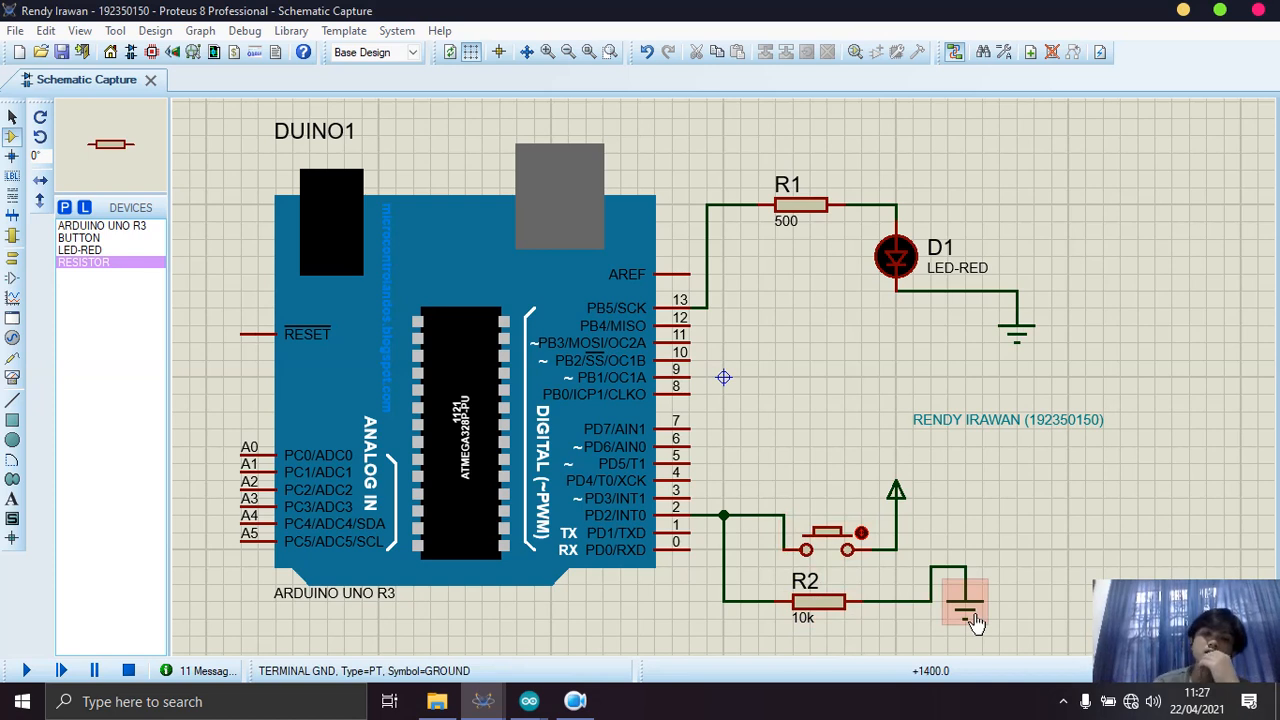
# Run the button circuit simulation, operate the push button several times while watching the red LED, and stop the simulation.
pyautogui.click(27, 671)
pyautogui.click(843, 545)
pyautogui.click(843, 545)
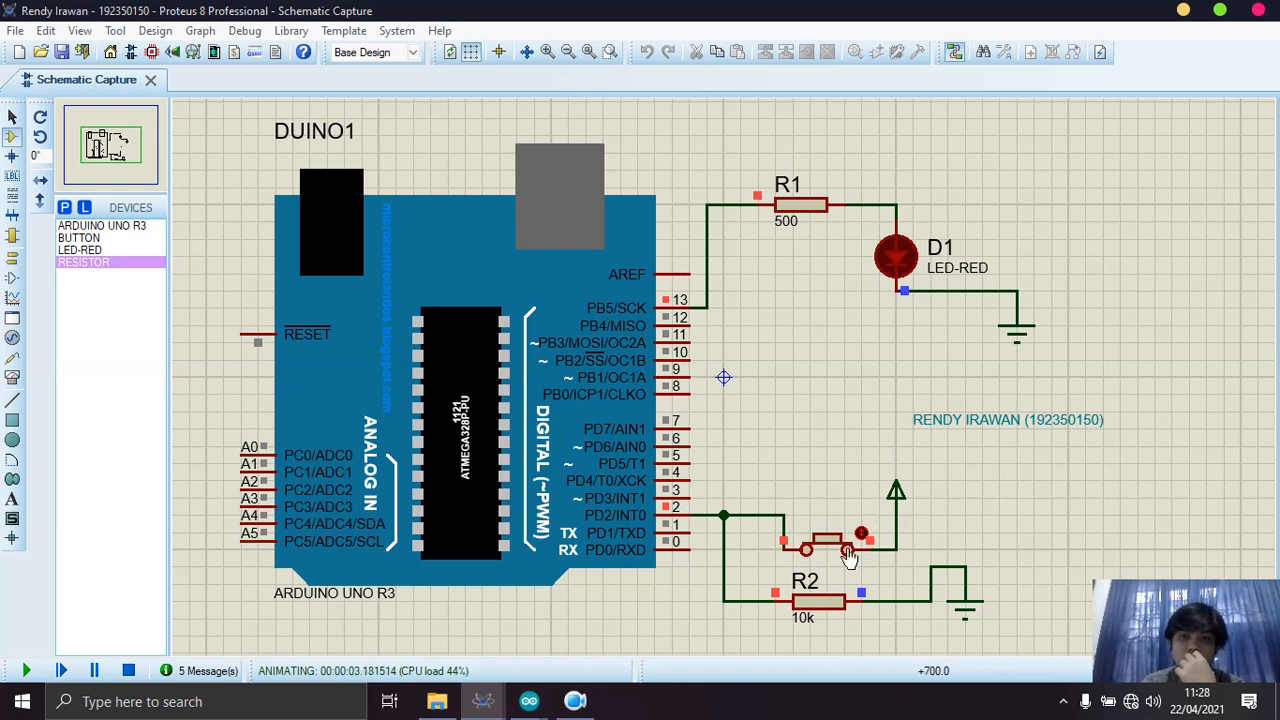
pyautogui.click(814, 508)
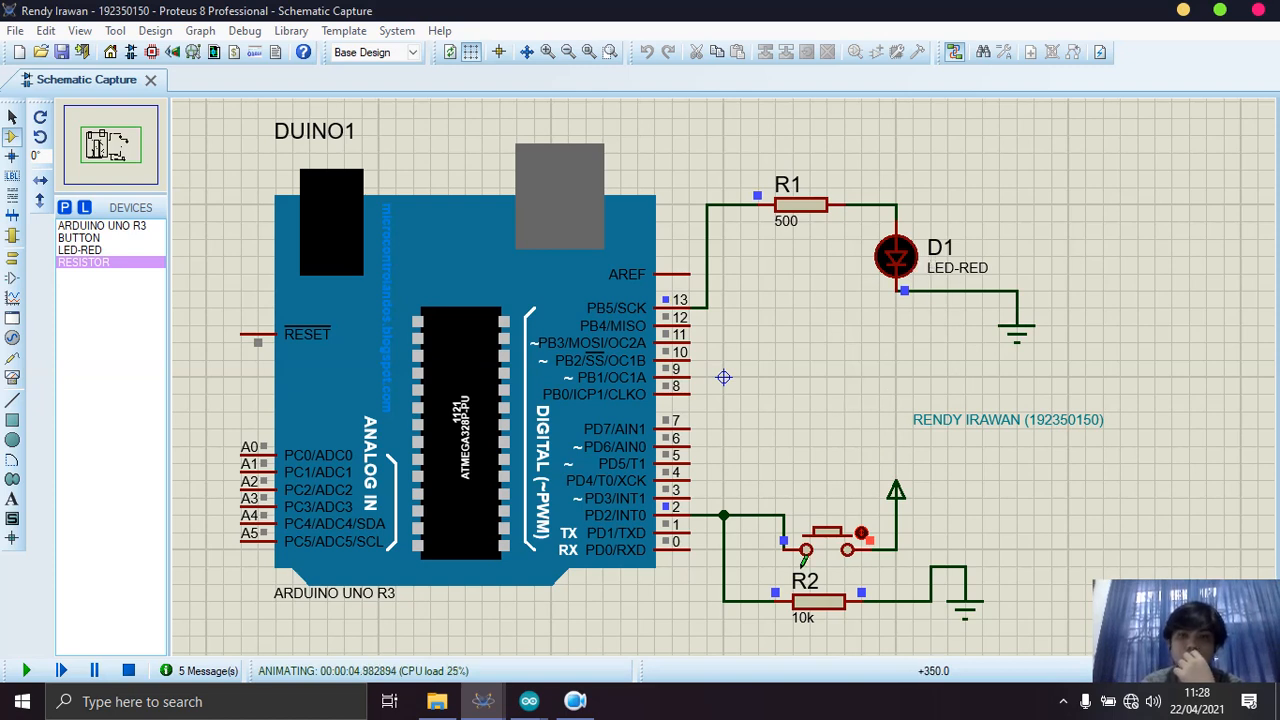
pyautogui.click(837, 545)
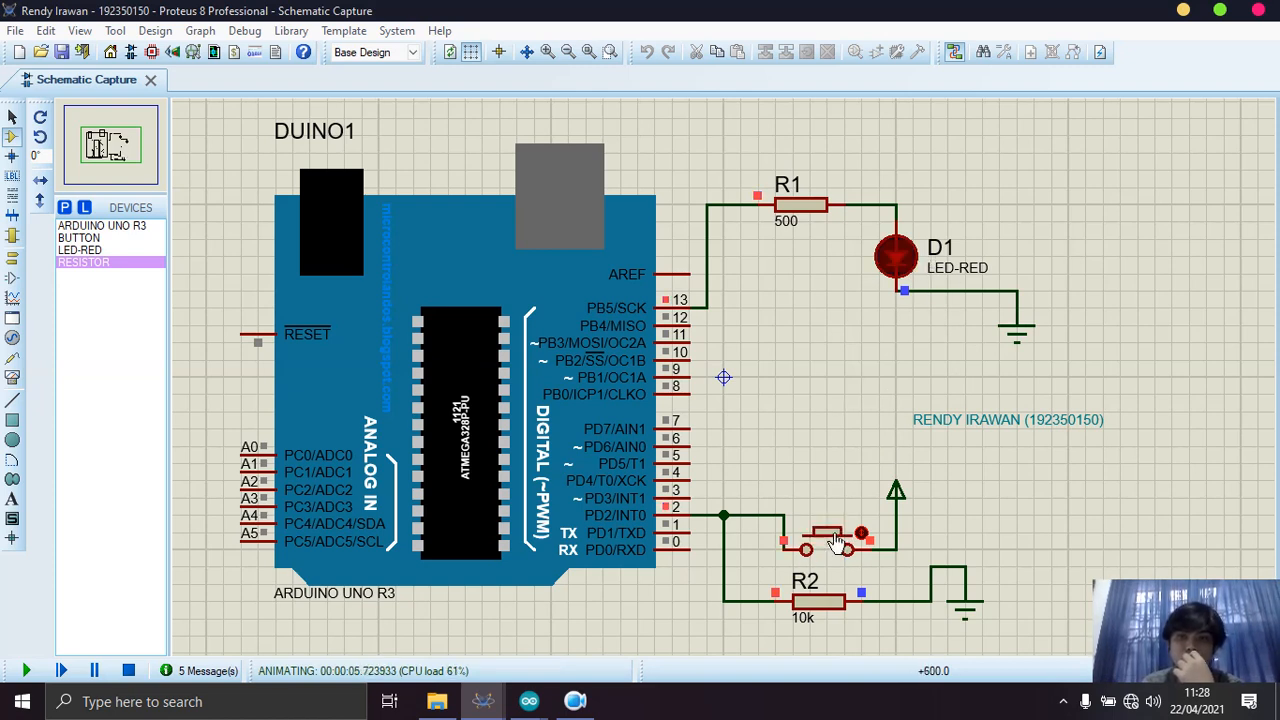
pyautogui.click(837, 543)
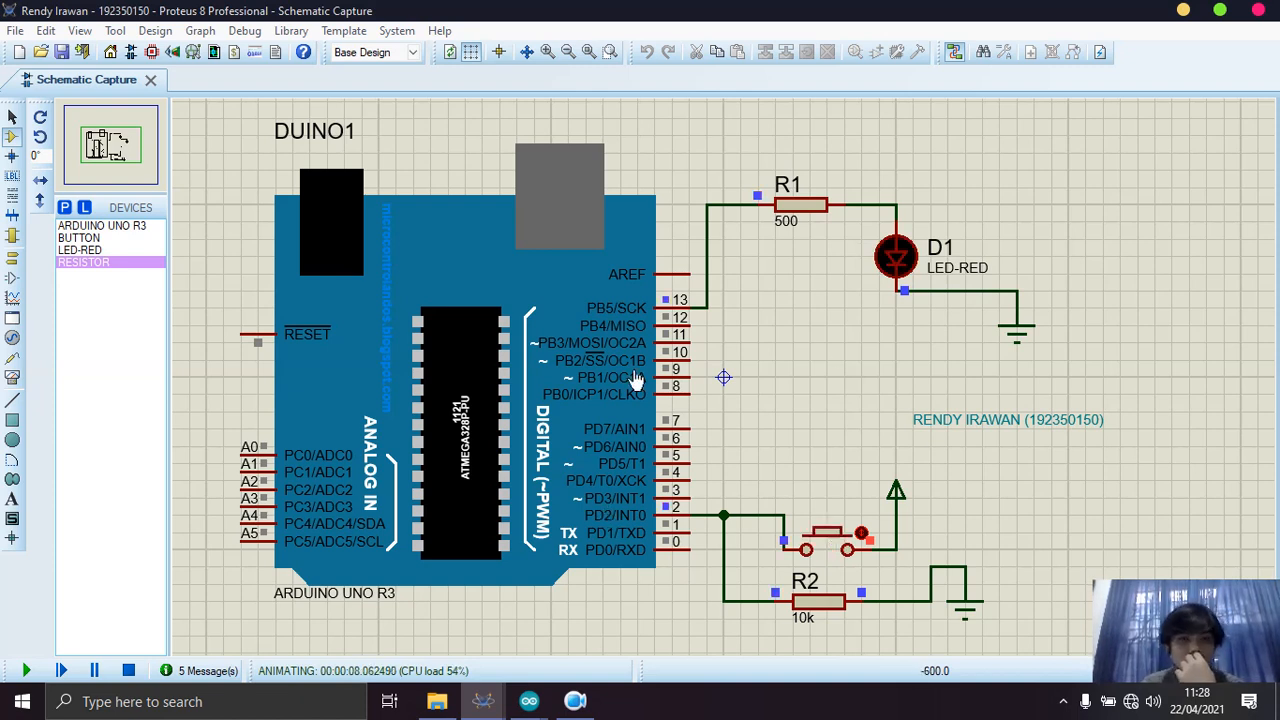
pyautogui.click(129, 671)
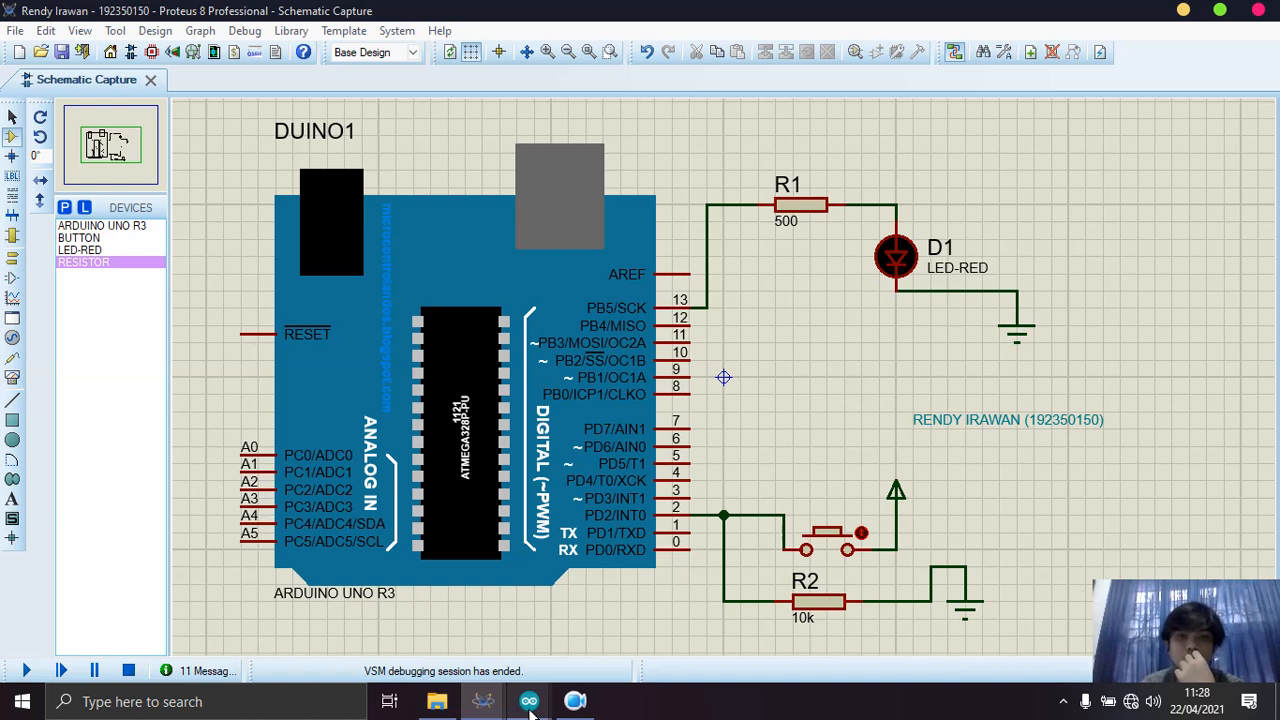
# Switch to sketch_apr22a in the Arduino IDE and examine the pinledred, pininput and tekan_tombol declarations against the circuit's pins.
pyautogui.moveTo(530, 705)
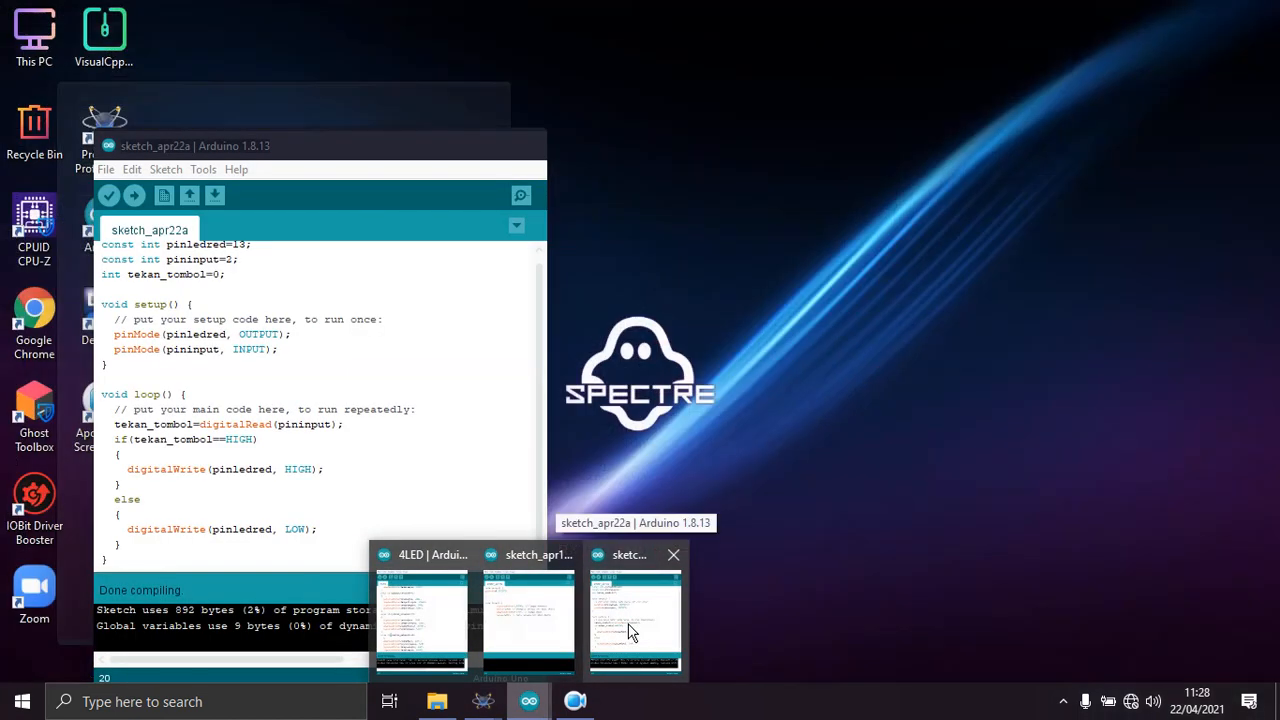
pyautogui.click(630, 630)
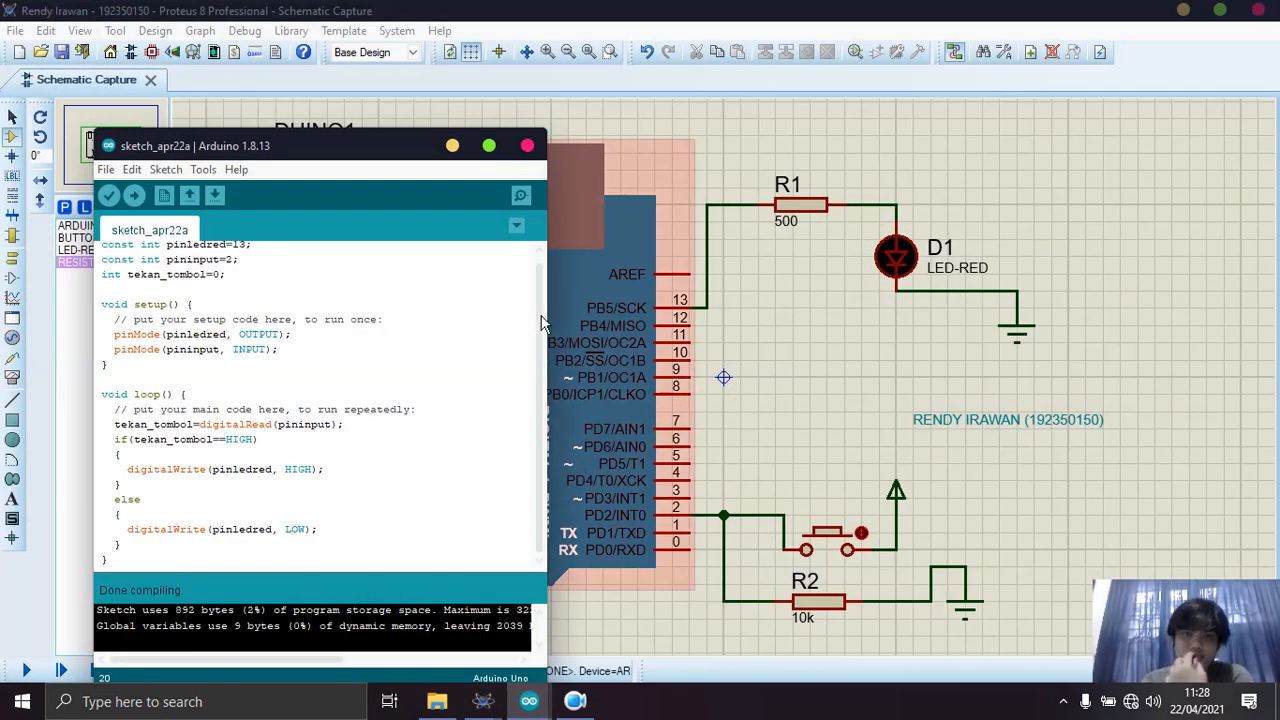
pyautogui.scroll(1, 549, 300)
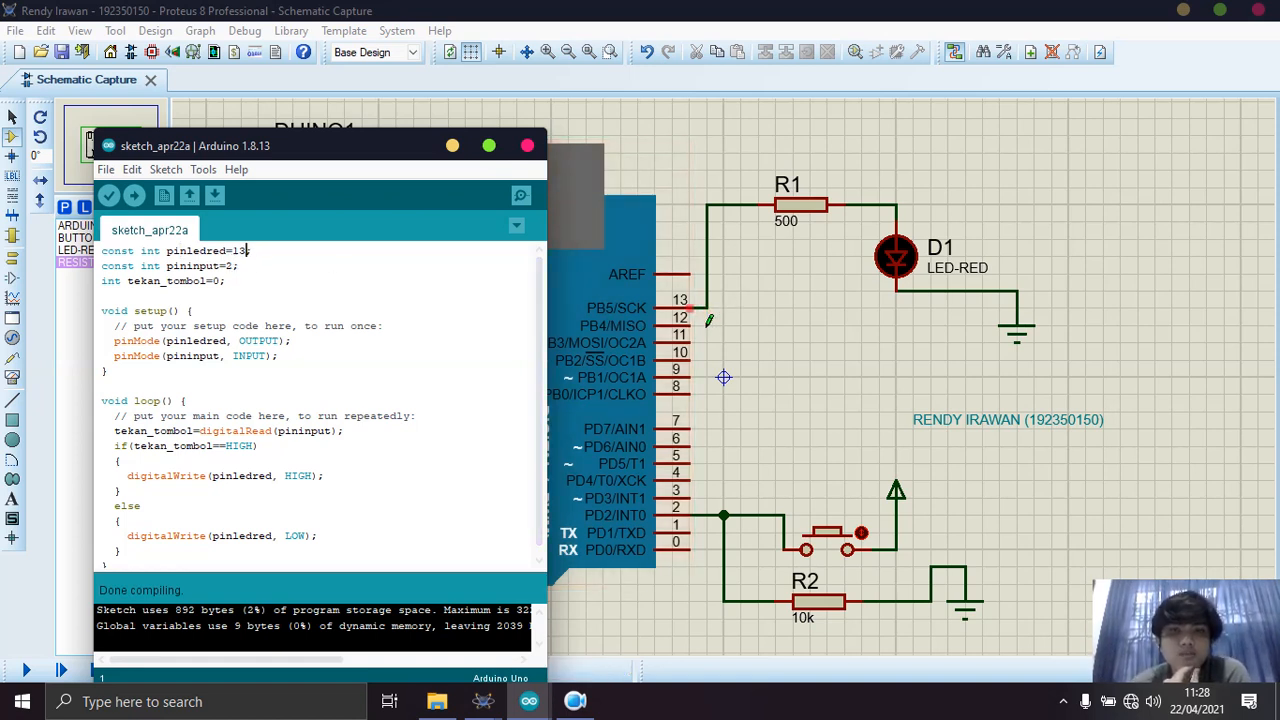
pyautogui.click(122, 266)
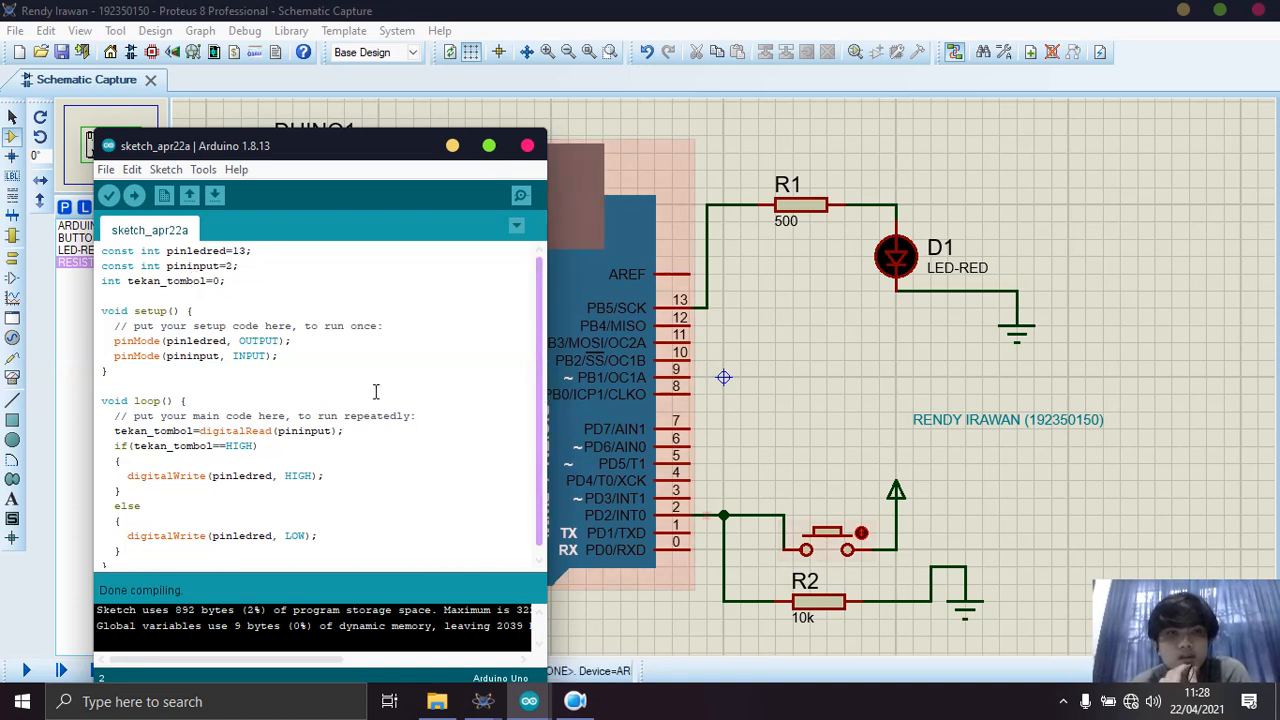
pyautogui.click(229, 267)
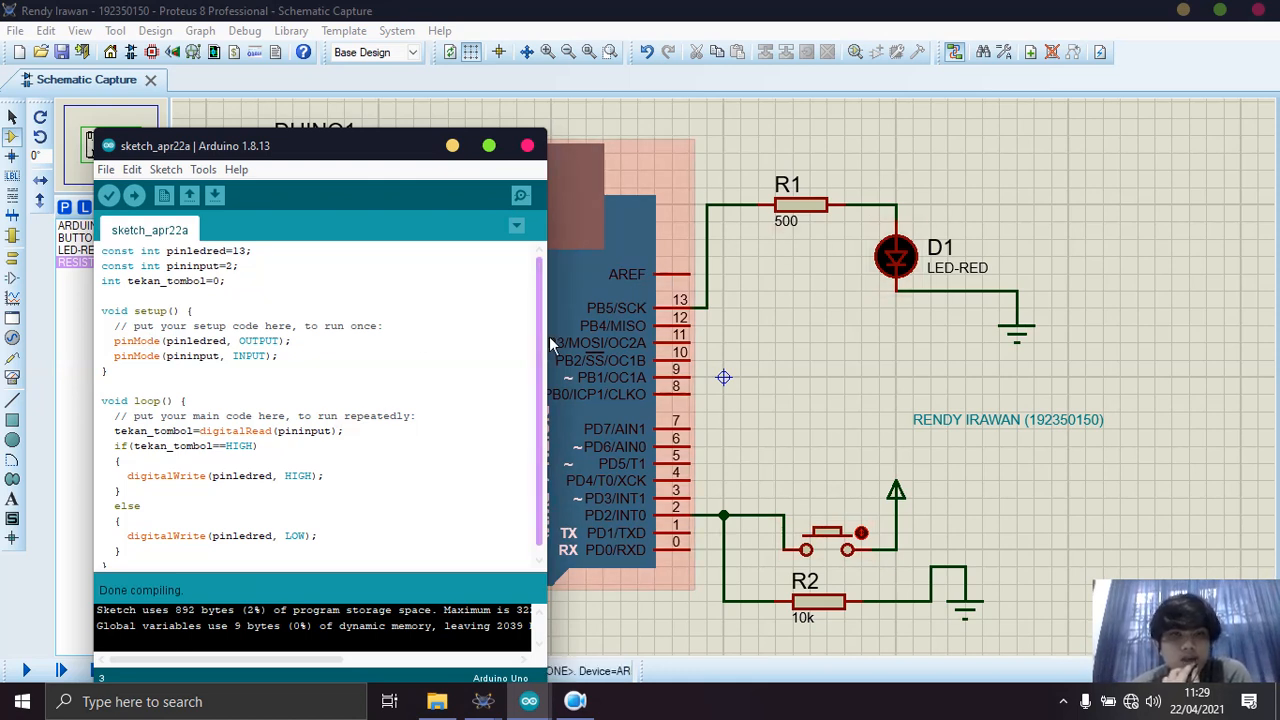
pyautogui.scroll(-1, 254, 342)
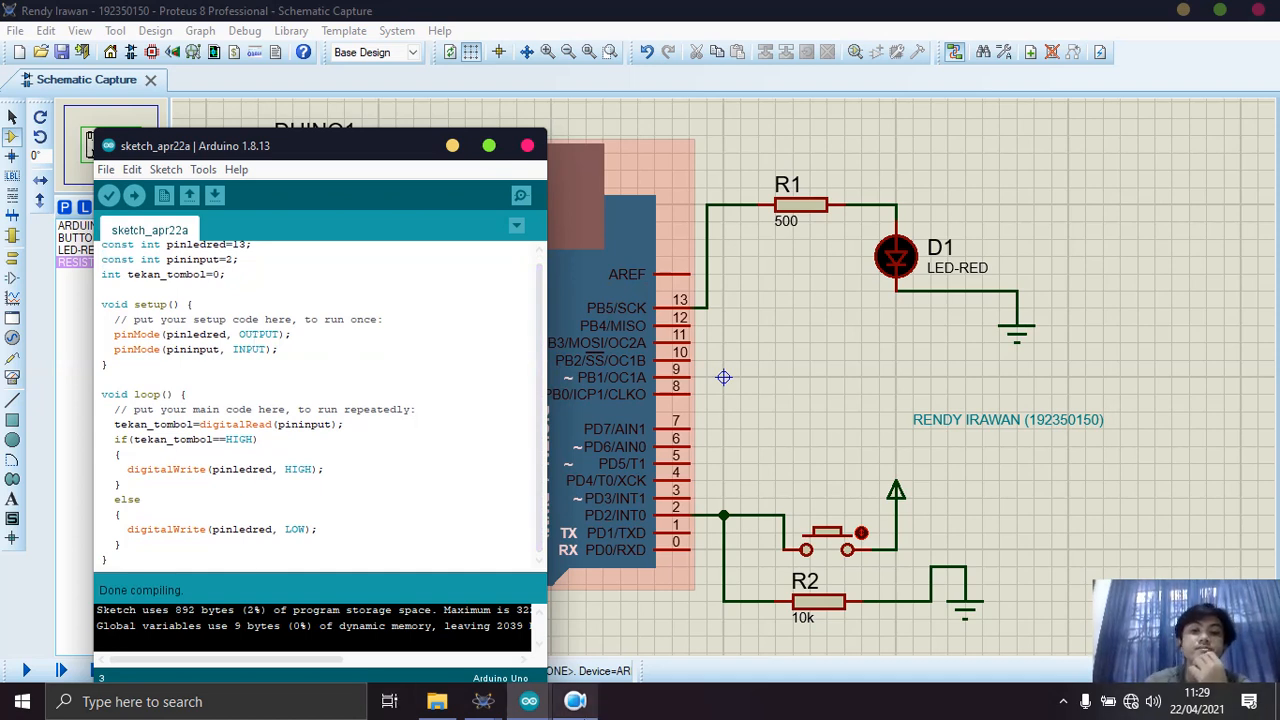
pyautogui.click(575, 701)
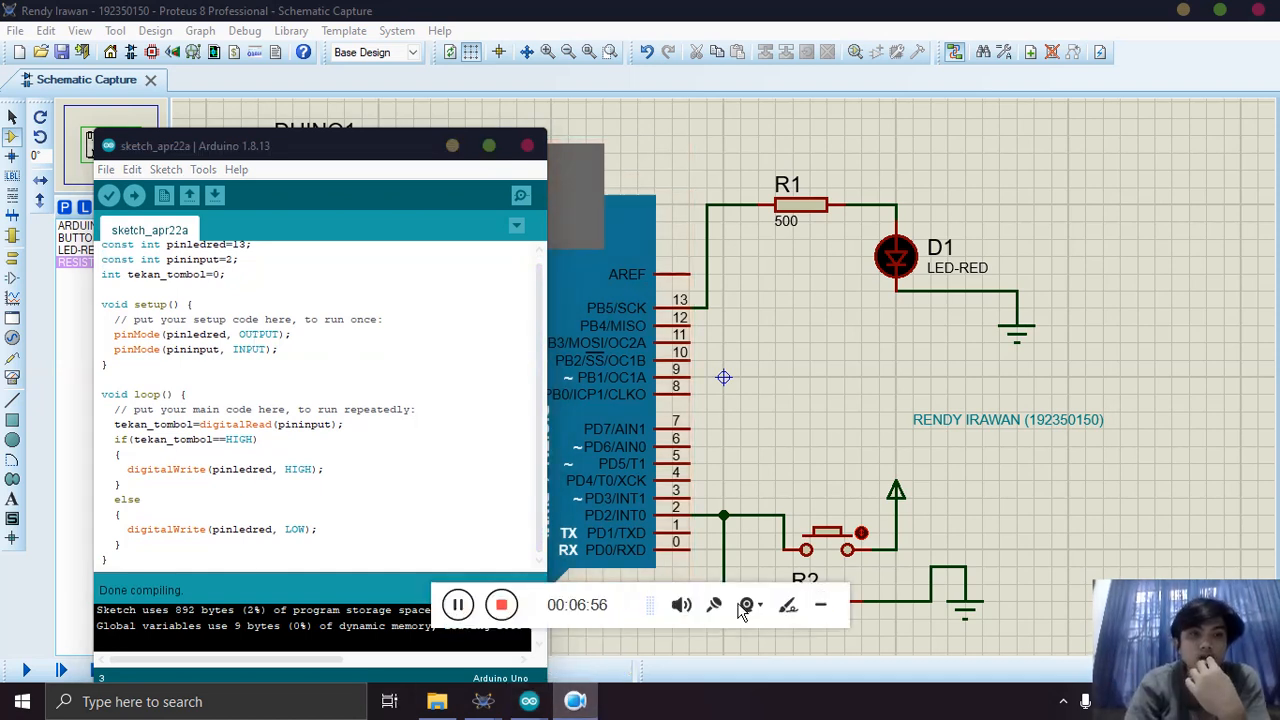
pyautogui.click(821, 605)
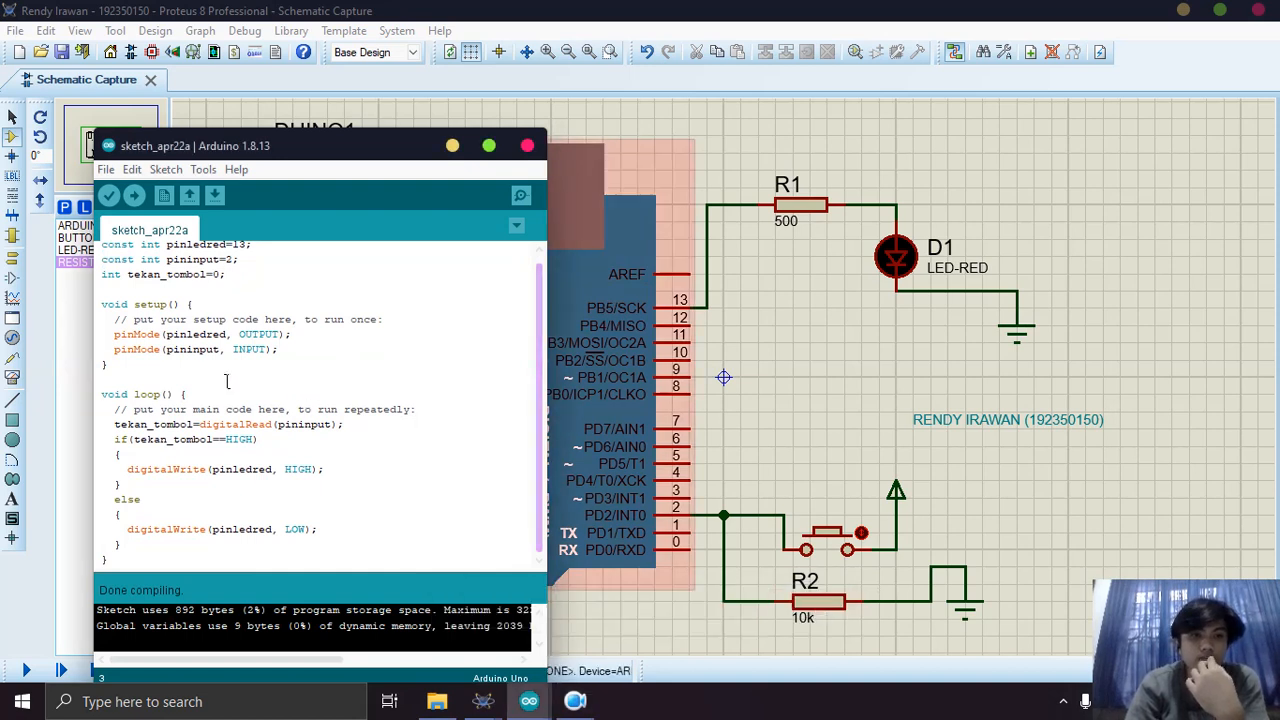
# Examine the pinMode lines in setup and the tekan_tombol=digitalRead(pininput) line in loop.
pyautogui.click(157, 341)
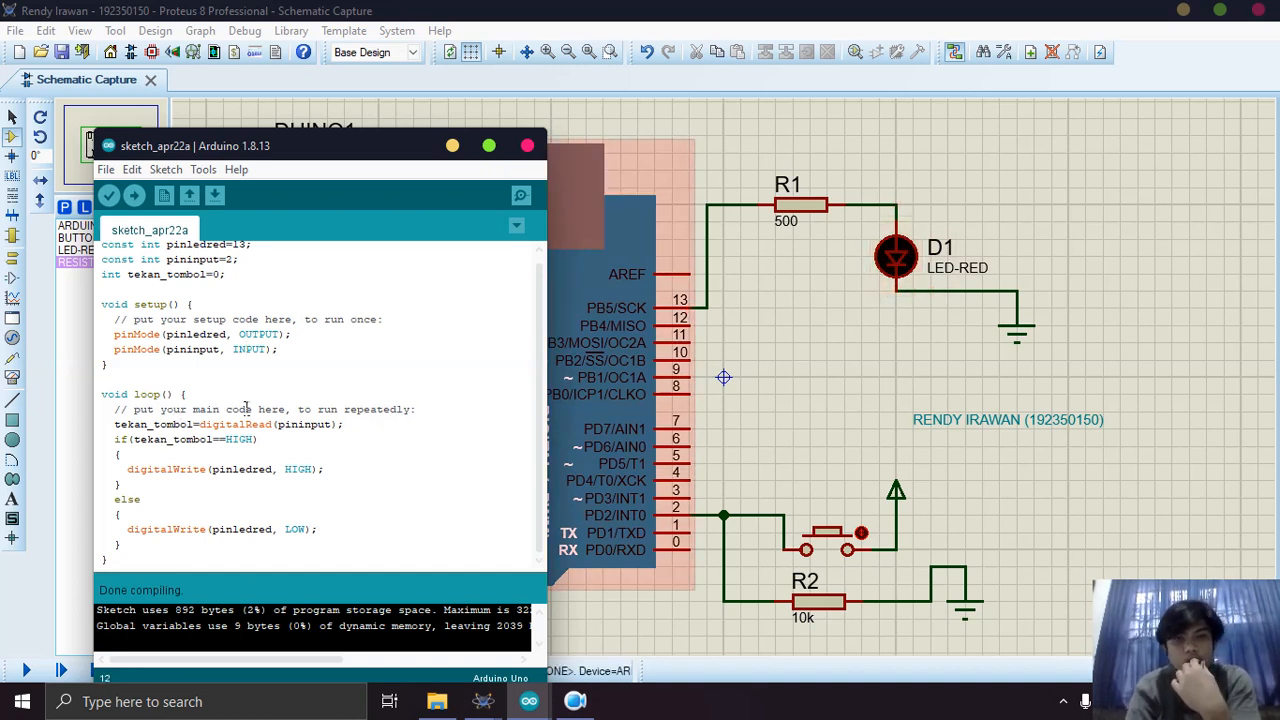
pyautogui.click(112, 425)
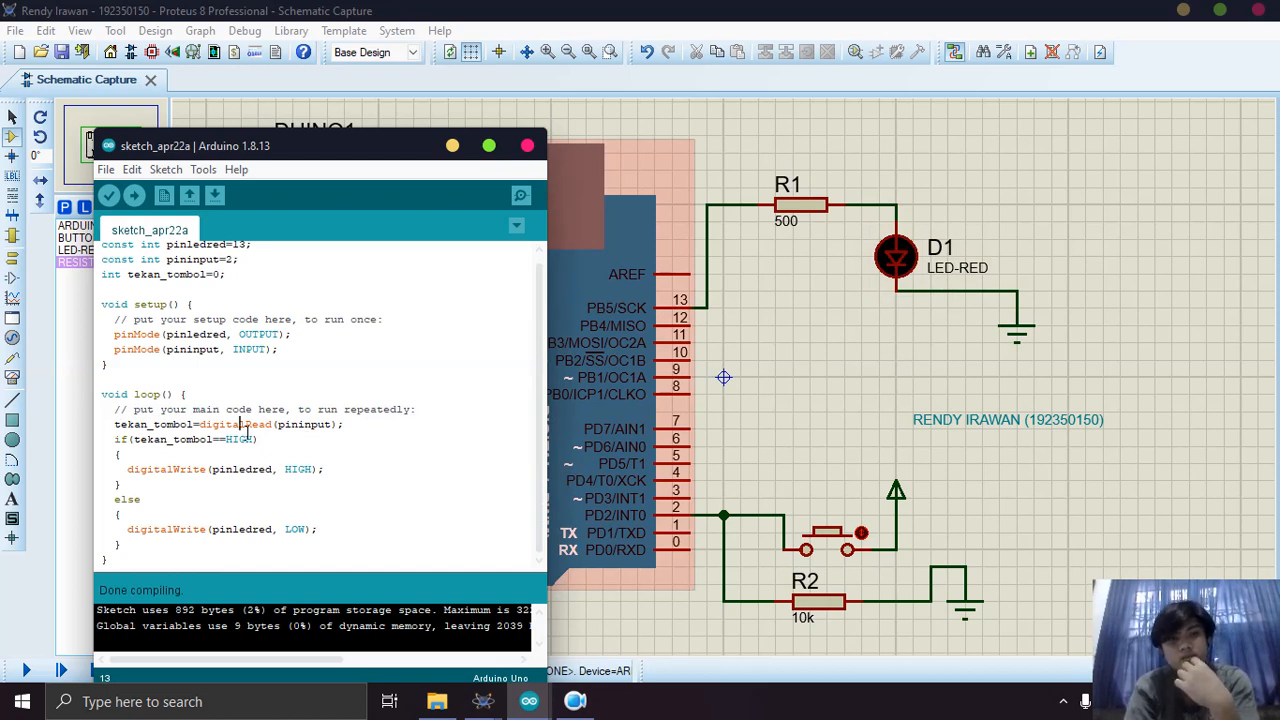
pyautogui.doubleClick(248, 425)
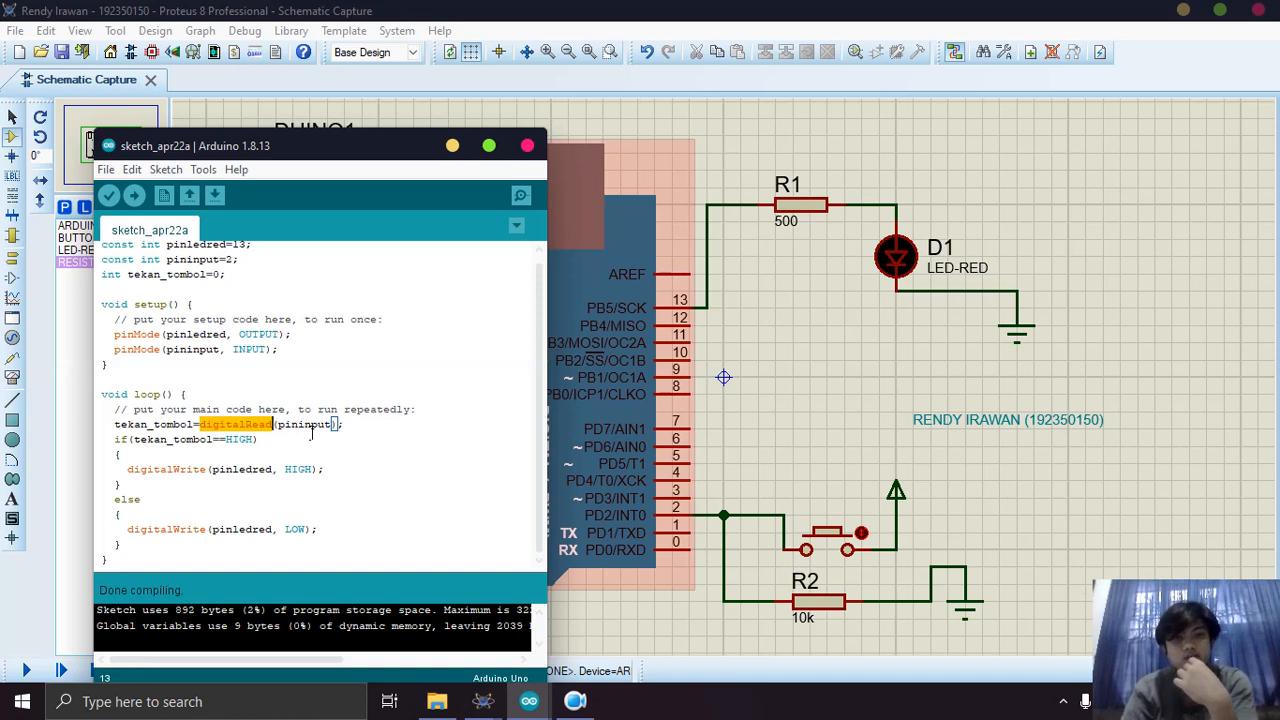
pyautogui.click(311, 428)
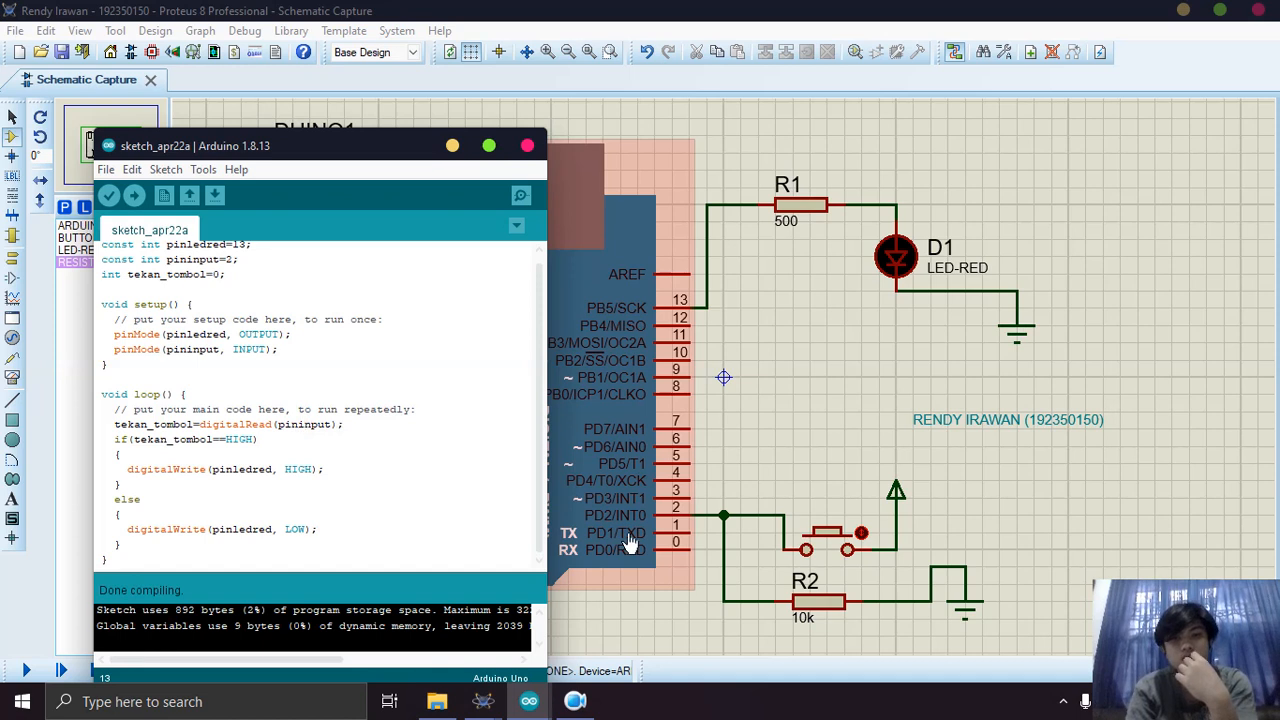
# Switch back to the Proteus schematic, run the button circuit simulation again and operate the push button.
pyautogui.click(26, 670)
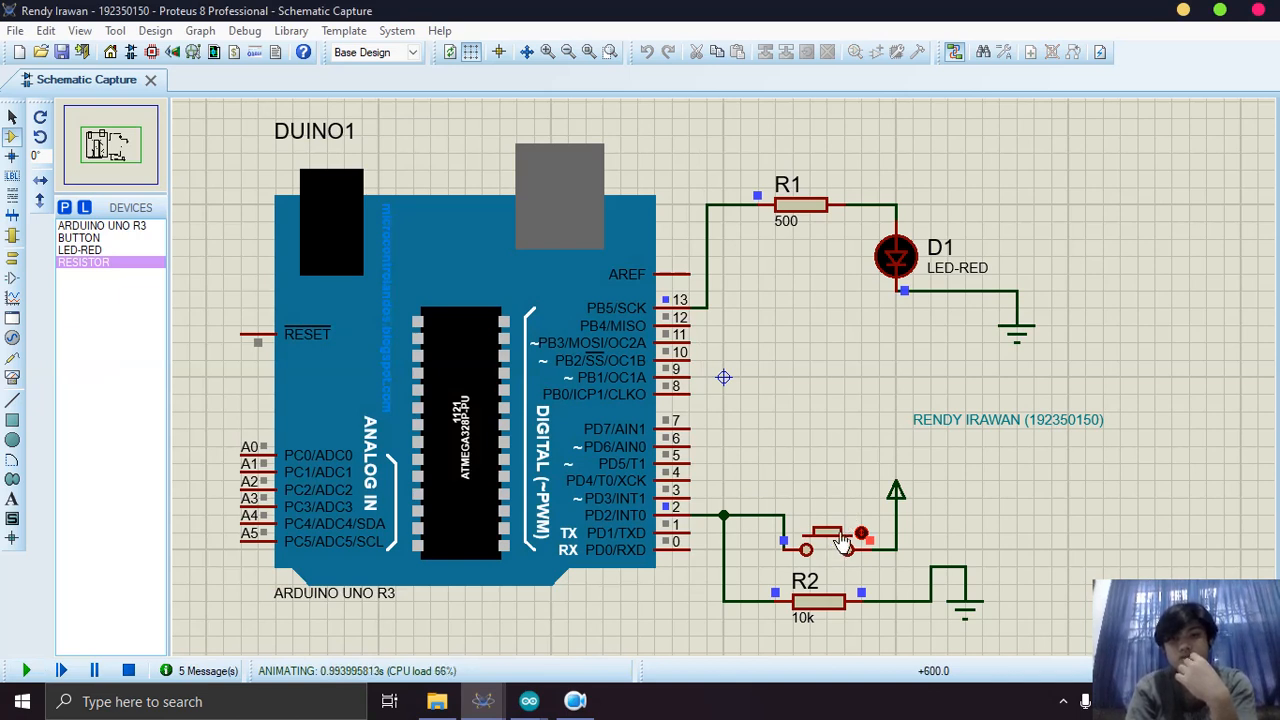
pyautogui.click(843, 540)
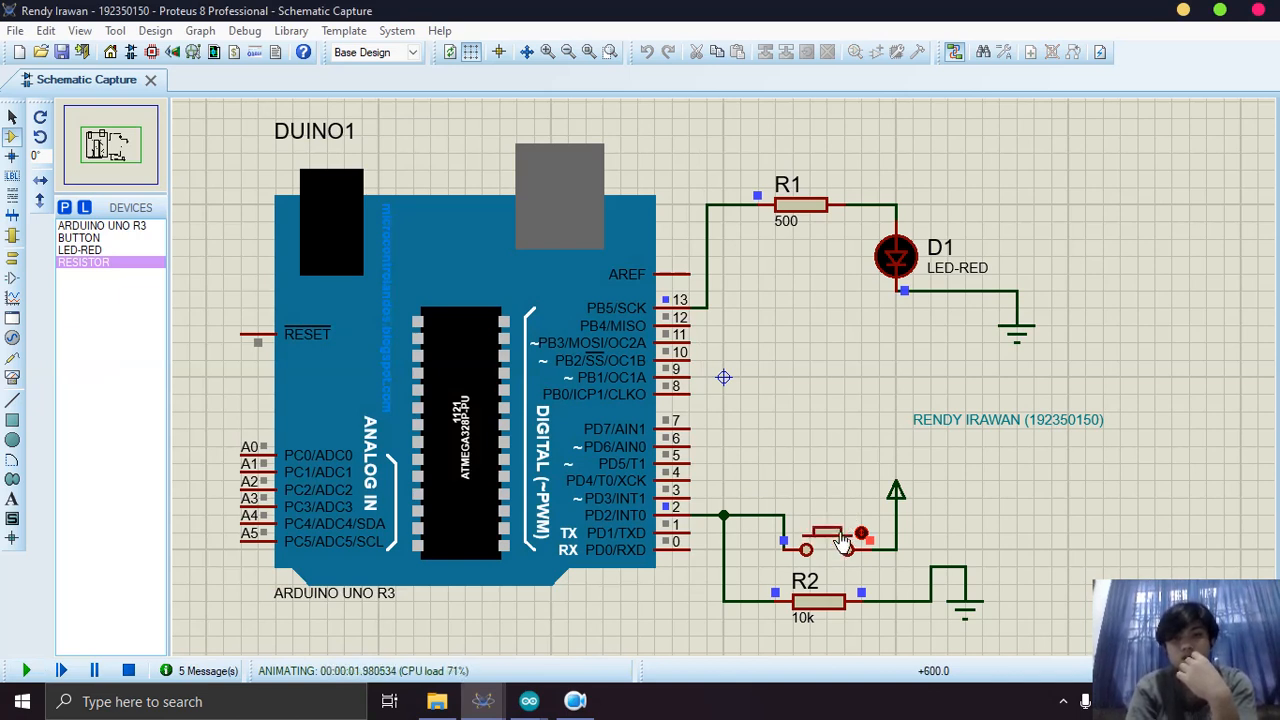
pyautogui.click(843, 540)
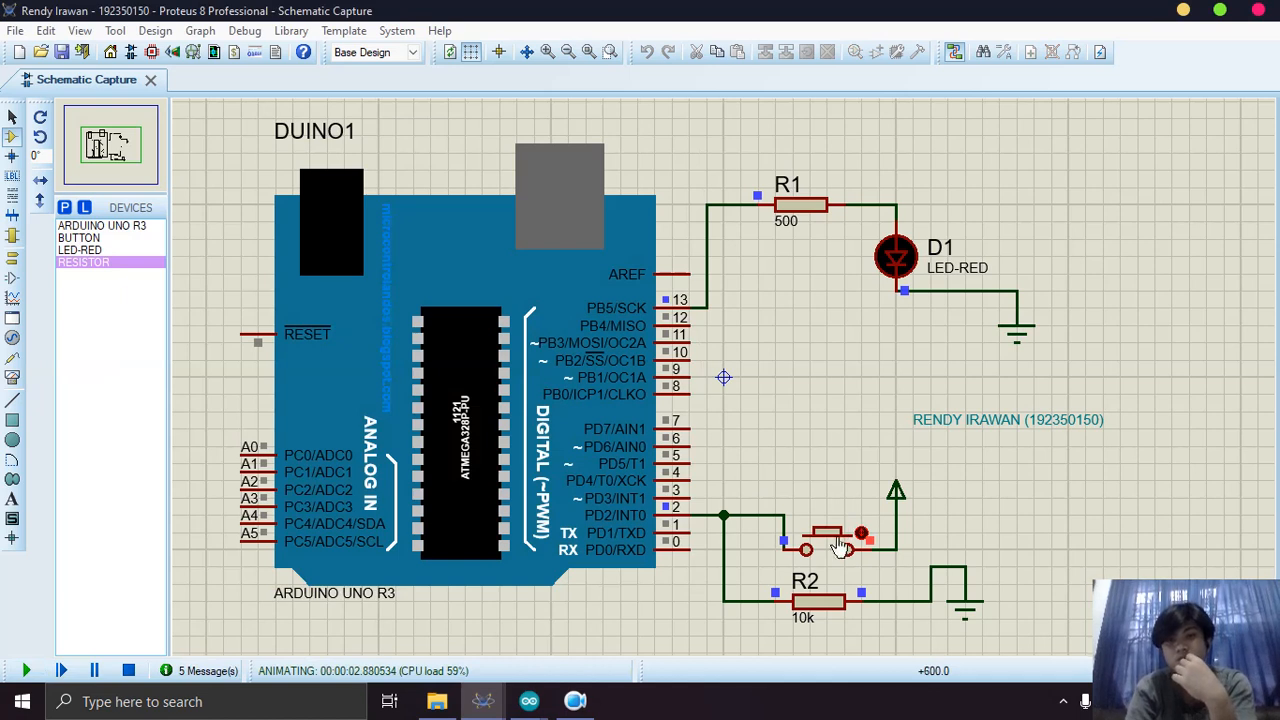
# Bring sketch_apr22a in front of the running simulation and minimize the sketch_apr15a window.
pyautogui.moveTo(529, 701)
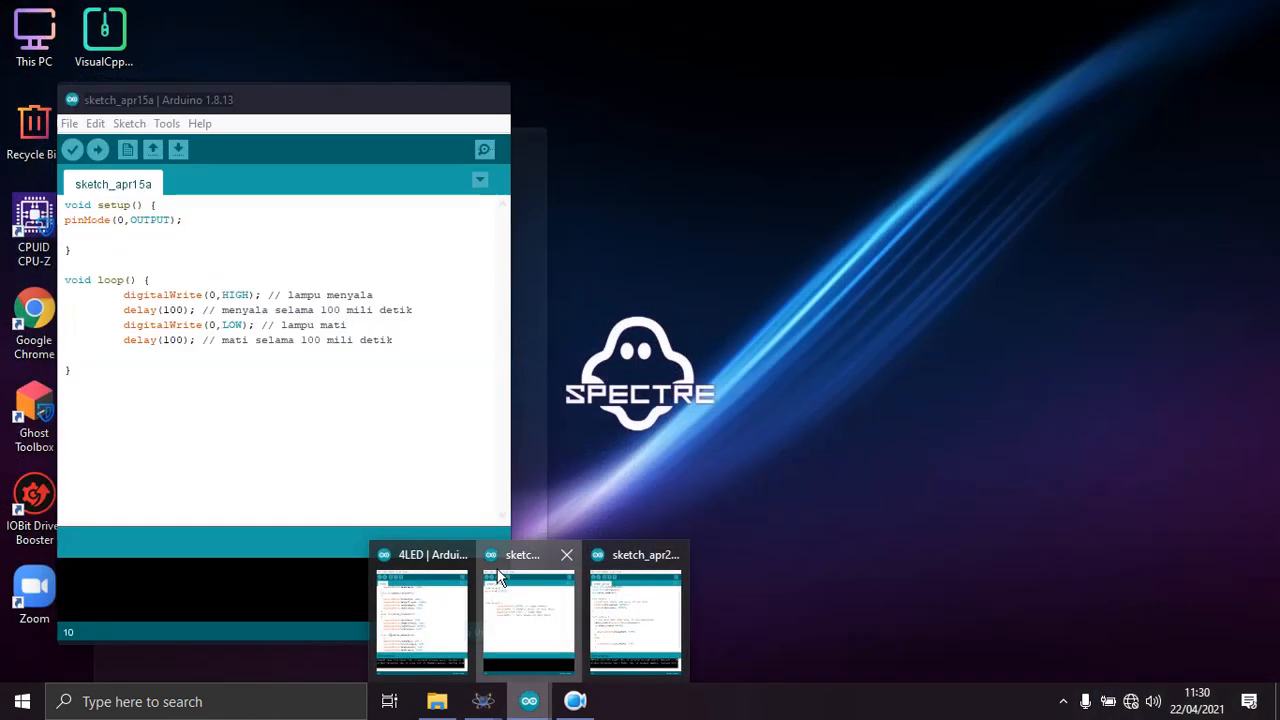
pyautogui.click(498, 577)
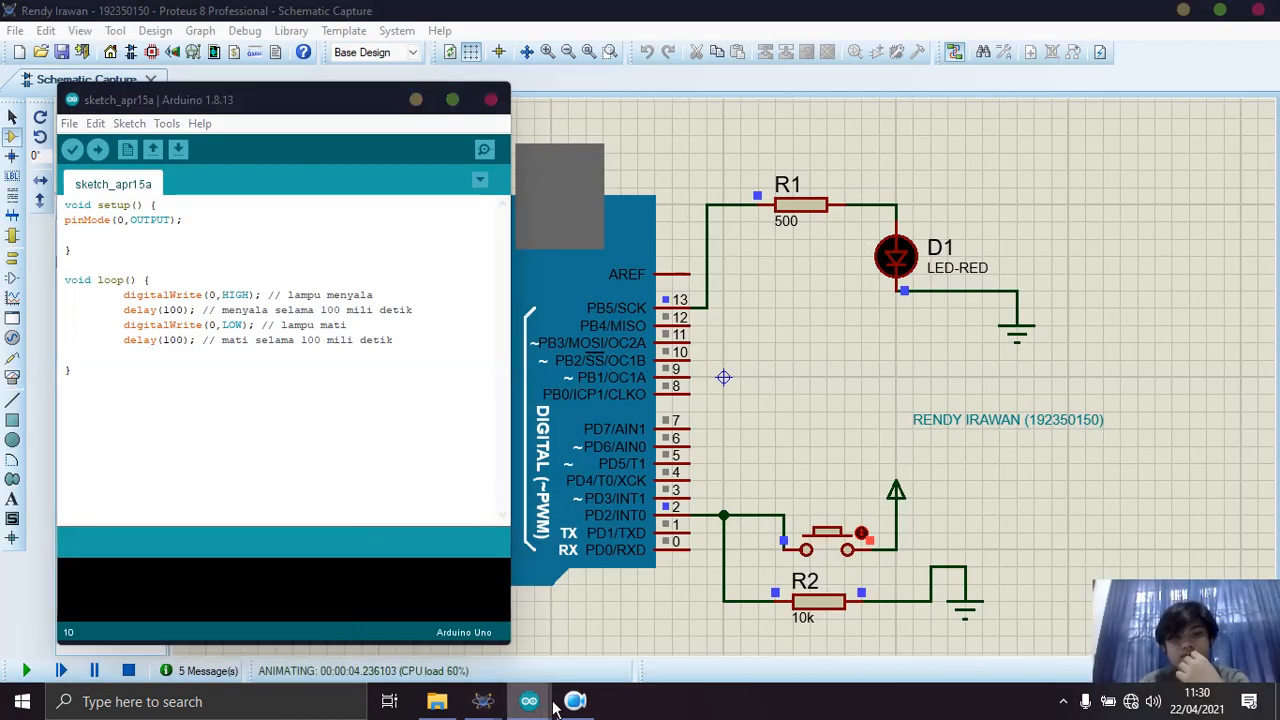
pyautogui.moveTo(553, 706)
pyautogui.click(638, 642)
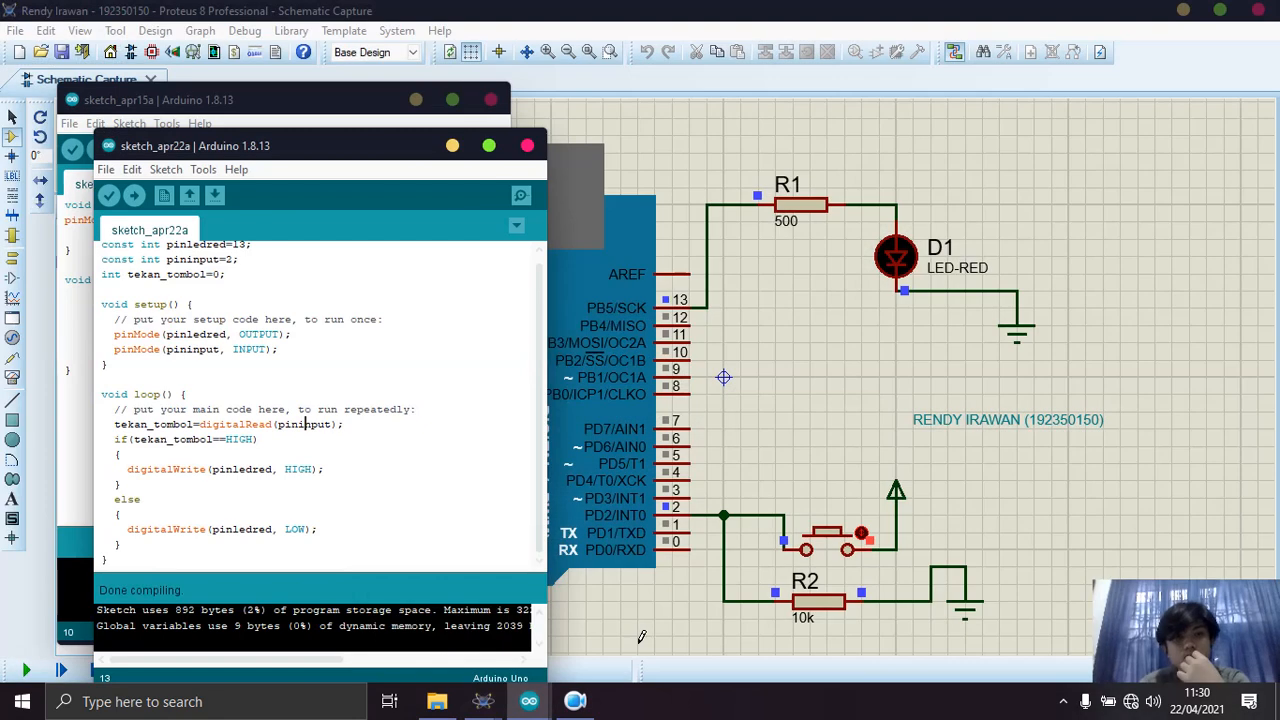
pyautogui.click(415, 99)
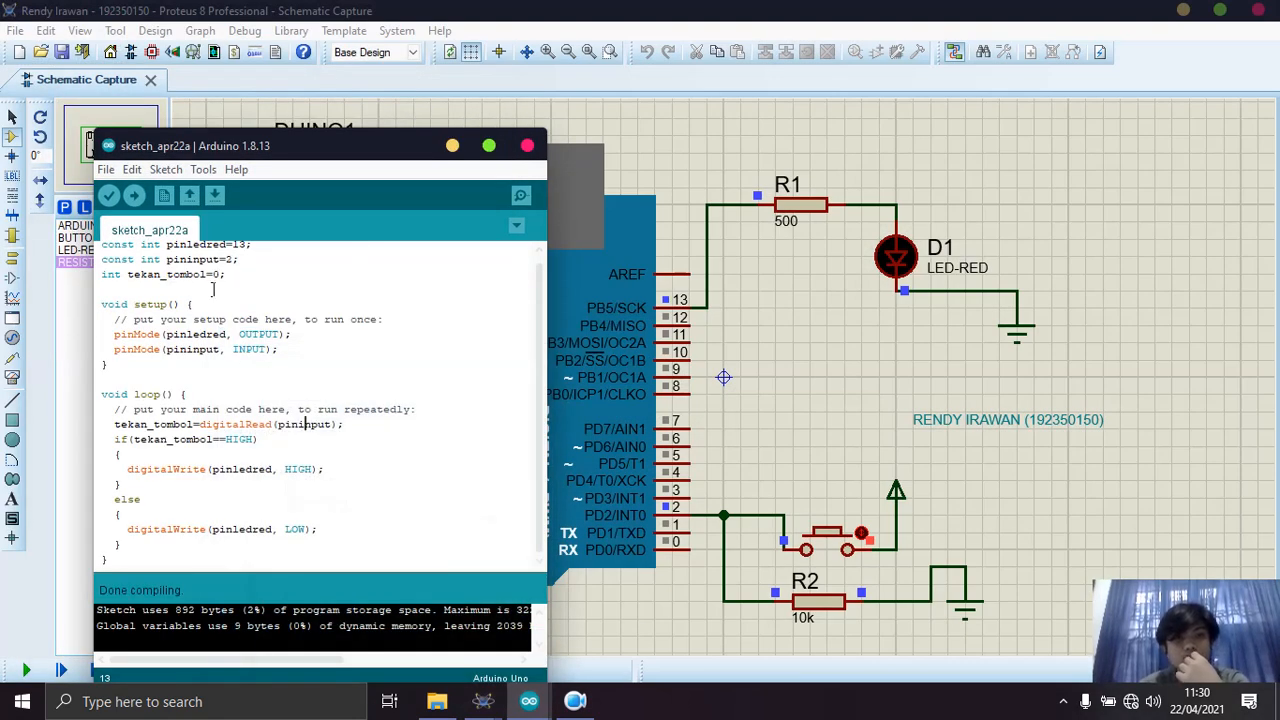
# Return to the running Proteus simulation and operate the push button to check the response of LED D1.
pyautogui.click(843, 540)
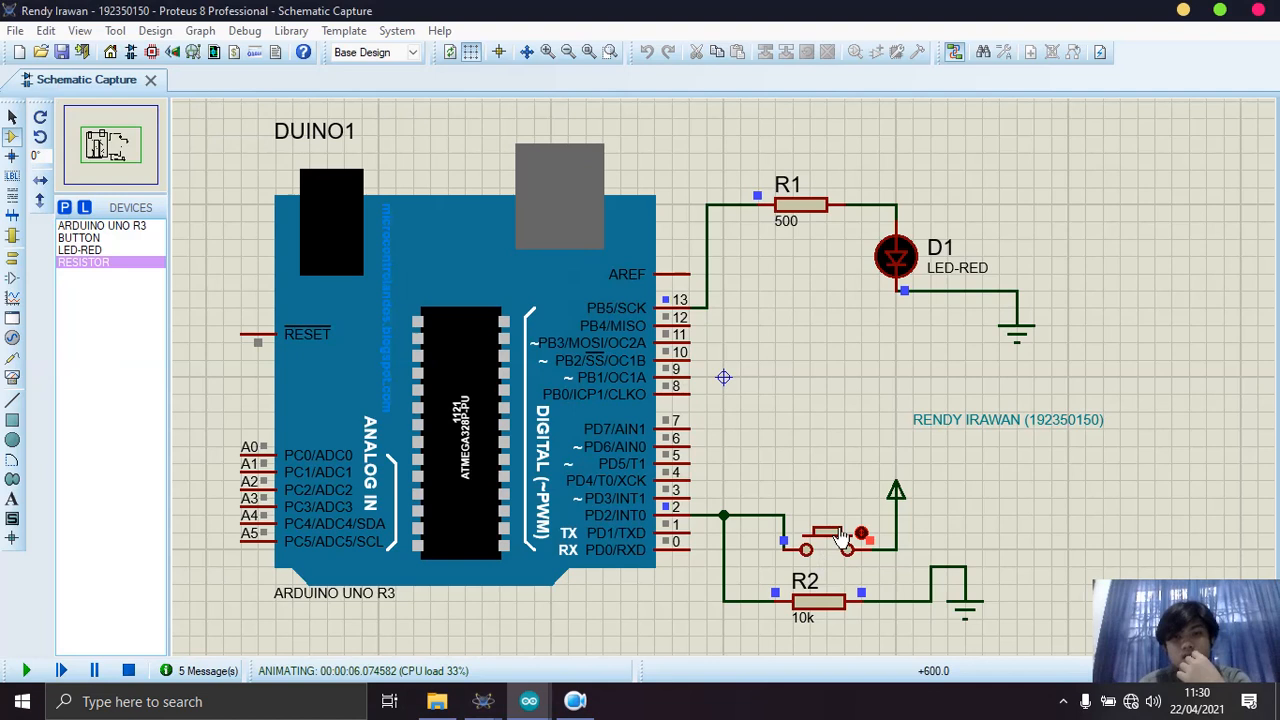
pyautogui.click(843, 540)
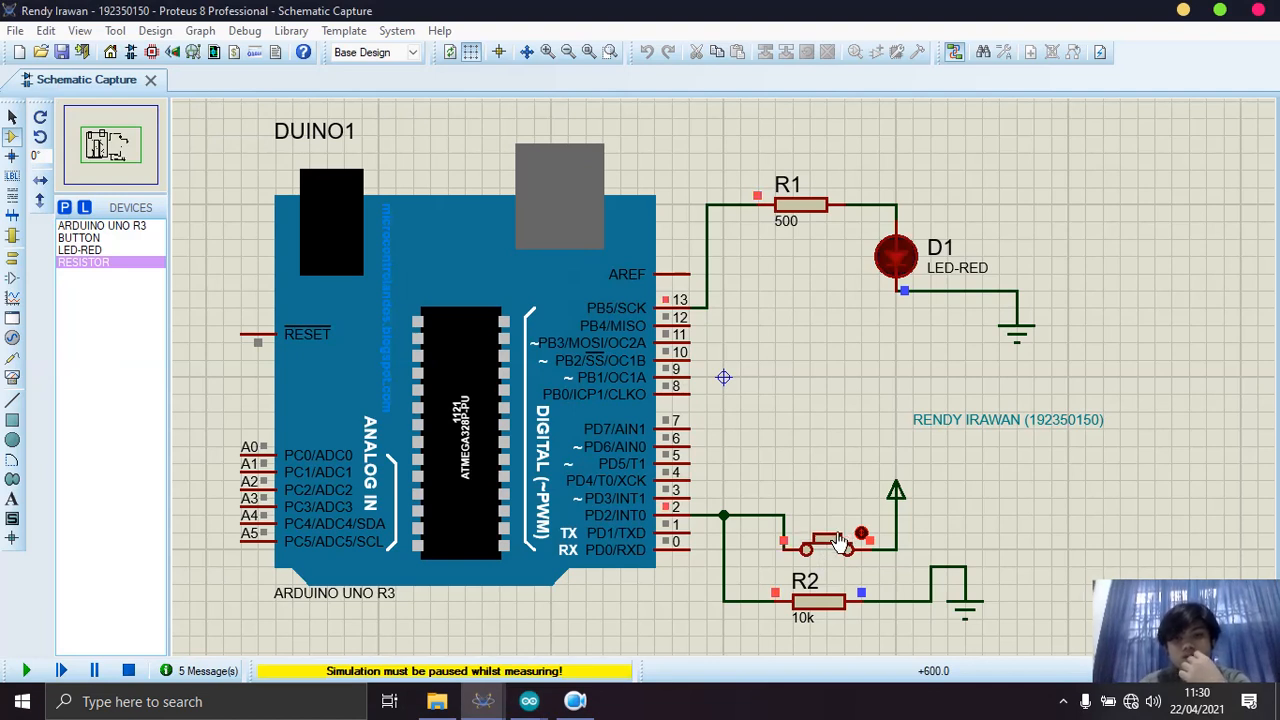
pyautogui.click(843, 540)
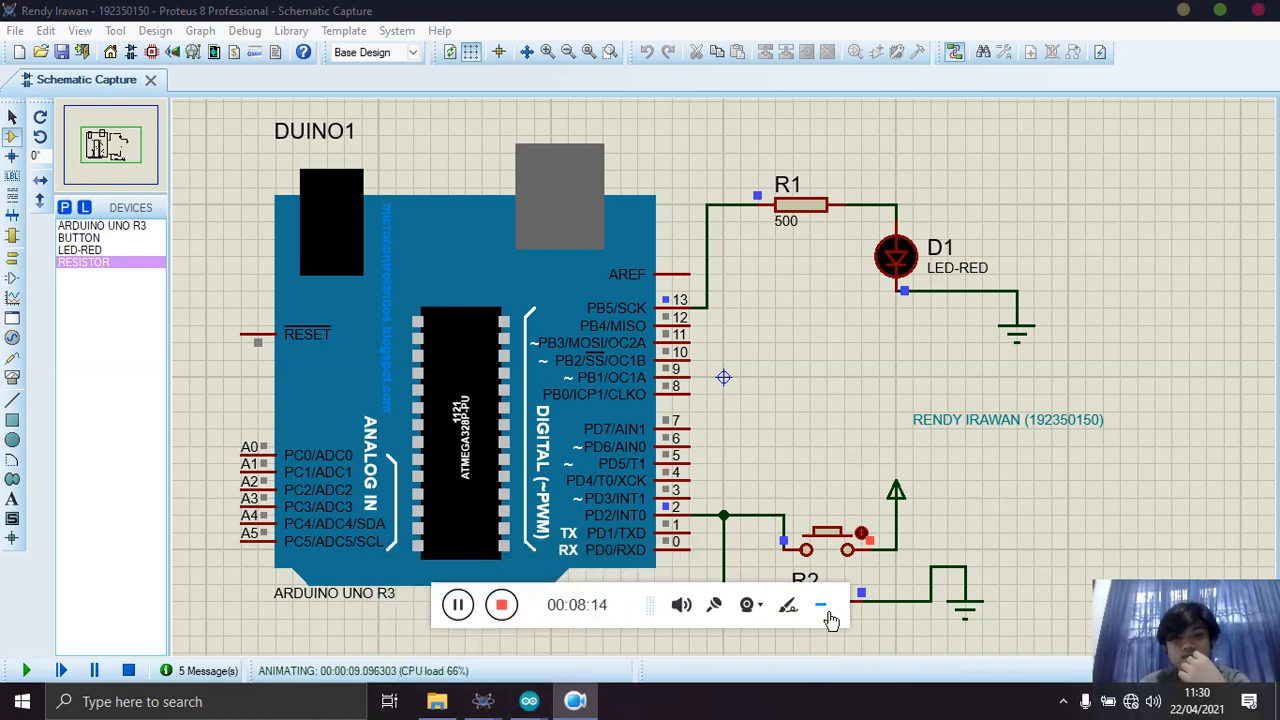
pyautogui.click(821, 605)
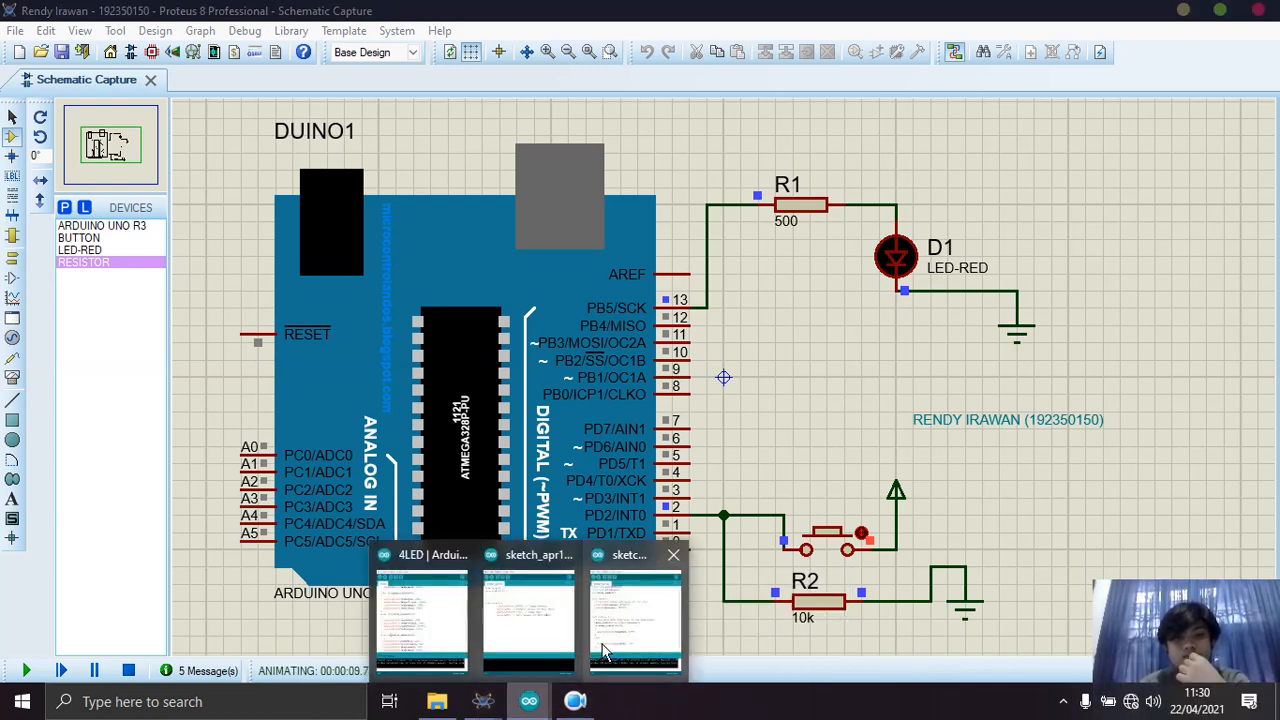
# Reopen sketch_apr22a and examine the if(tekan_tombol==HIGH) condition with its digitalWrite HIGH branch and the else branch writing LOW.
pyautogui.click(605, 650)
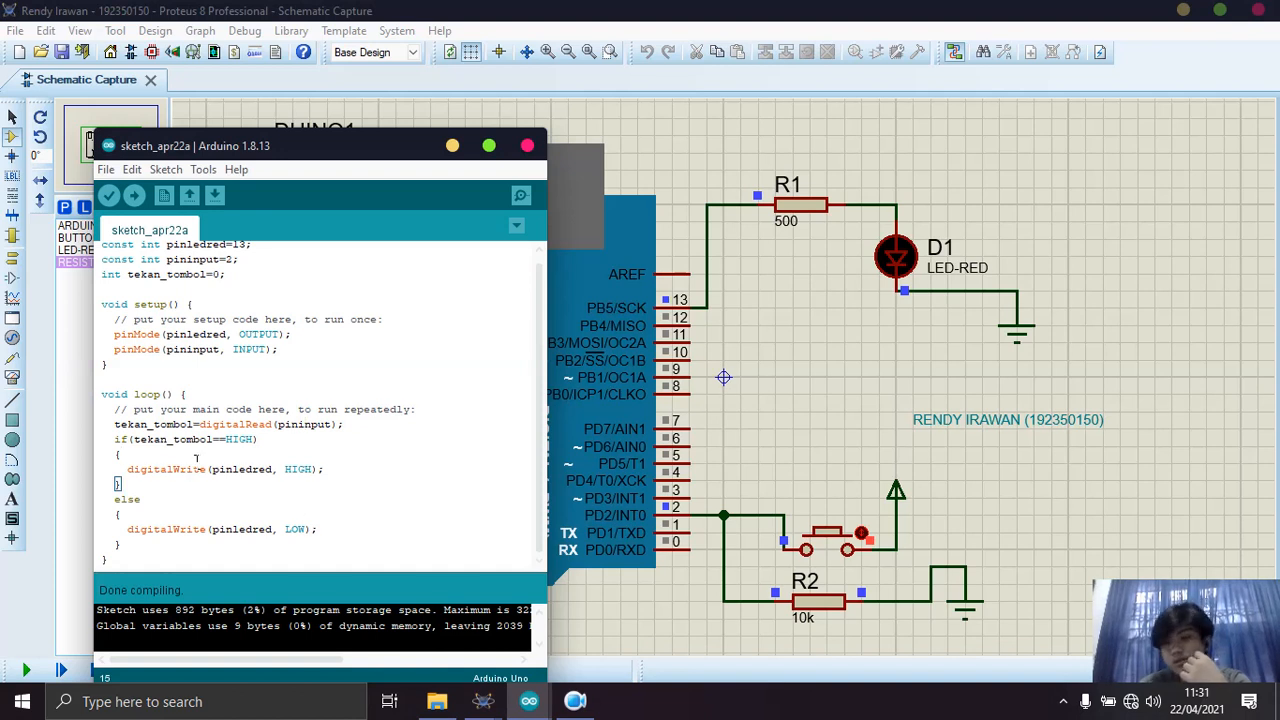
pyautogui.press('Down')
pyautogui.press('Down')
pyautogui.press('Down')
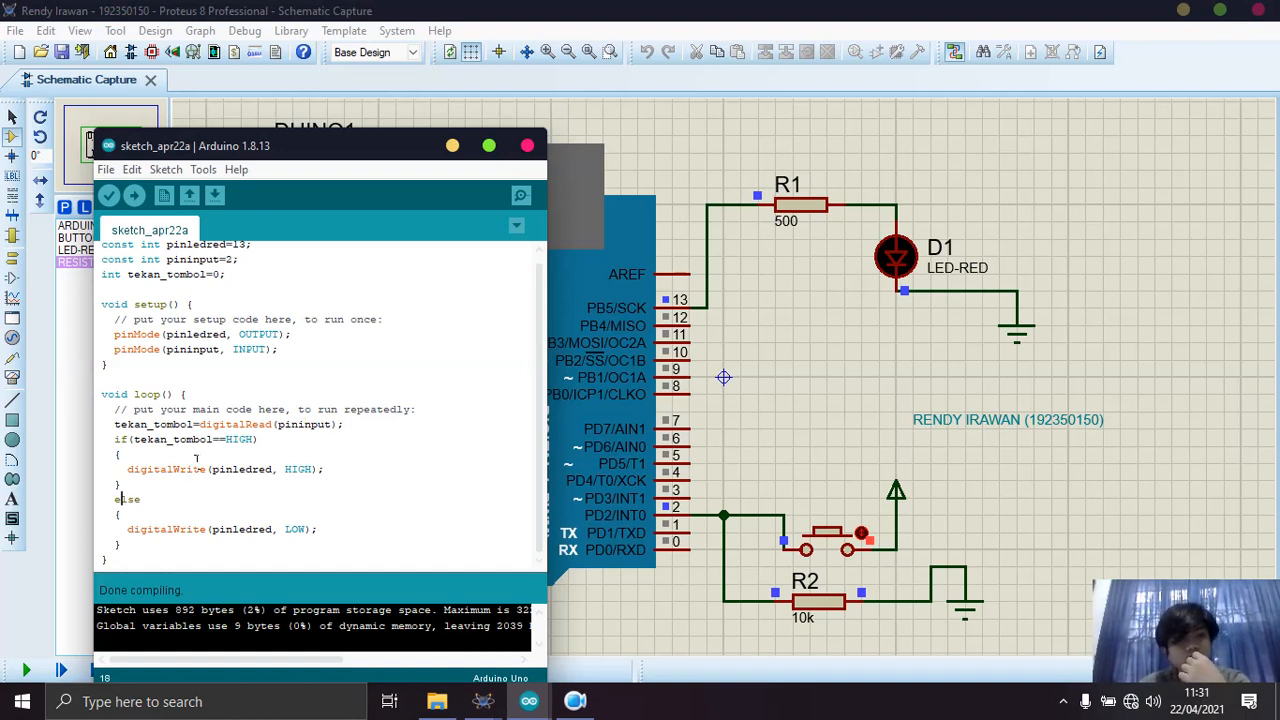
pyautogui.press('Up')
pyautogui.press('Up')
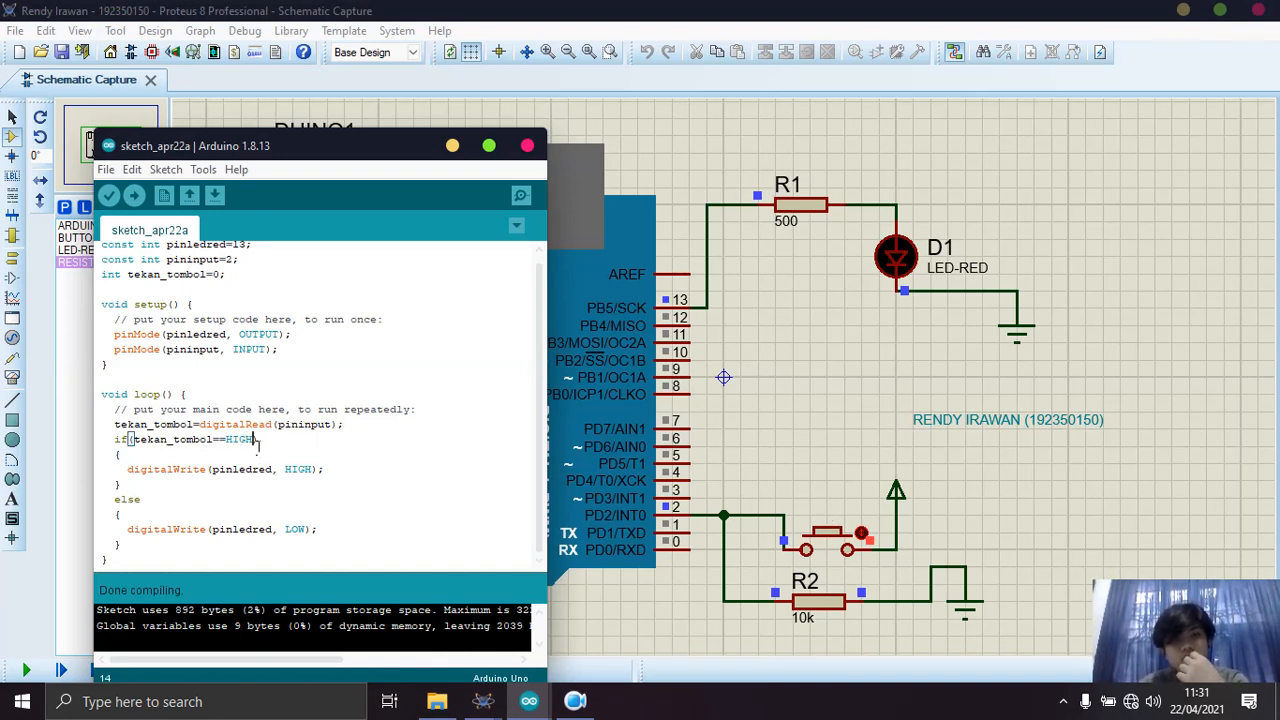
pyautogui.click(241, 442)
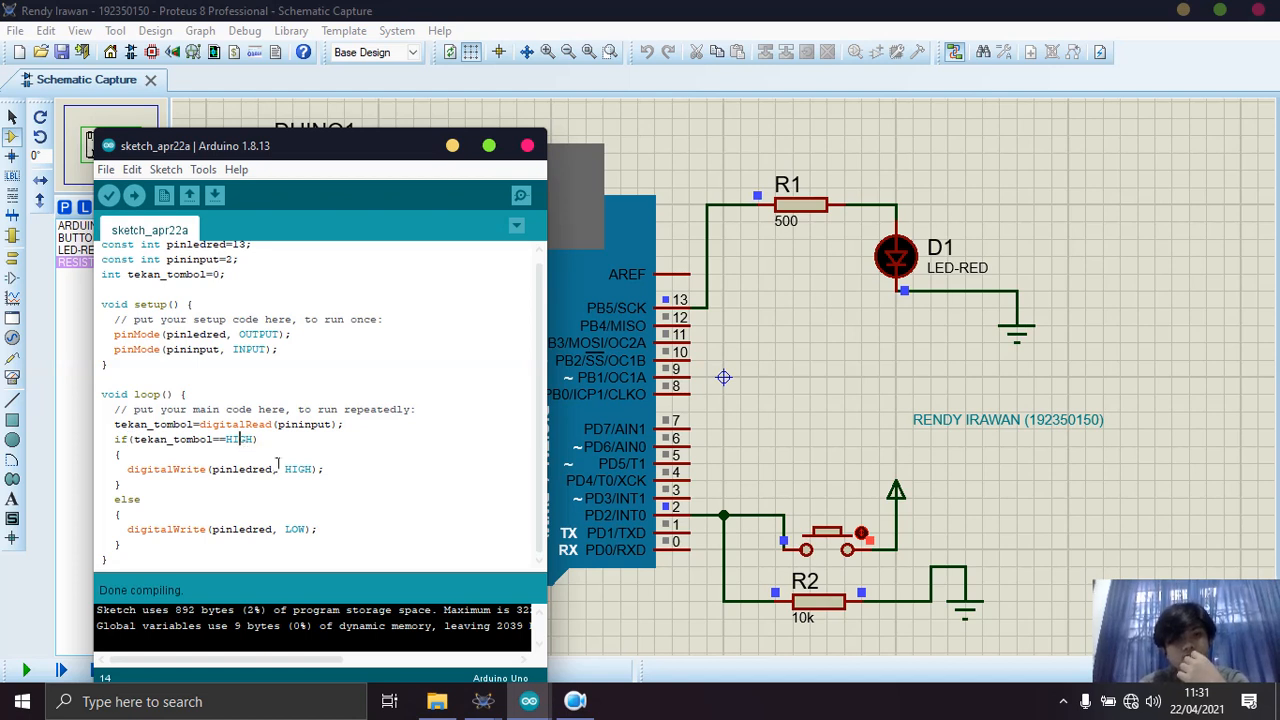
pyautogui.click(172, 471)
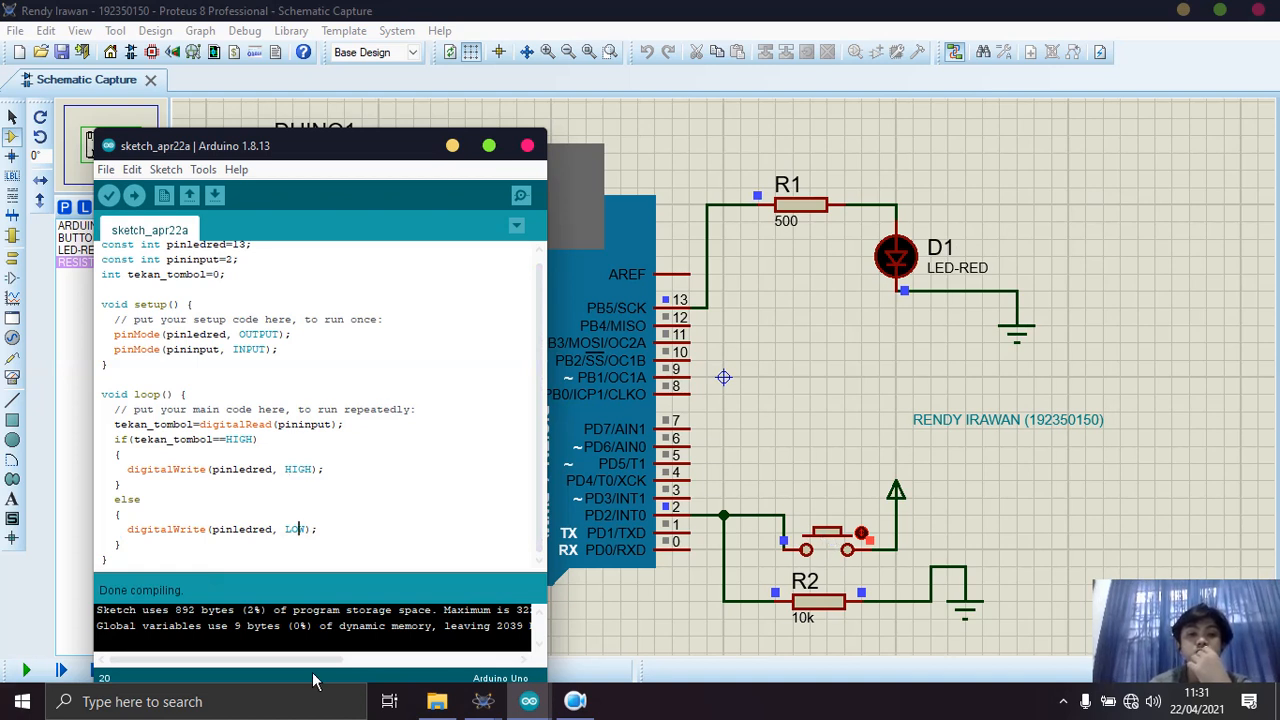
# Return to the Proteus schematic, run the button circuit simulation again with a push of the button, and stop it.
pyautogui.click(18, 620)
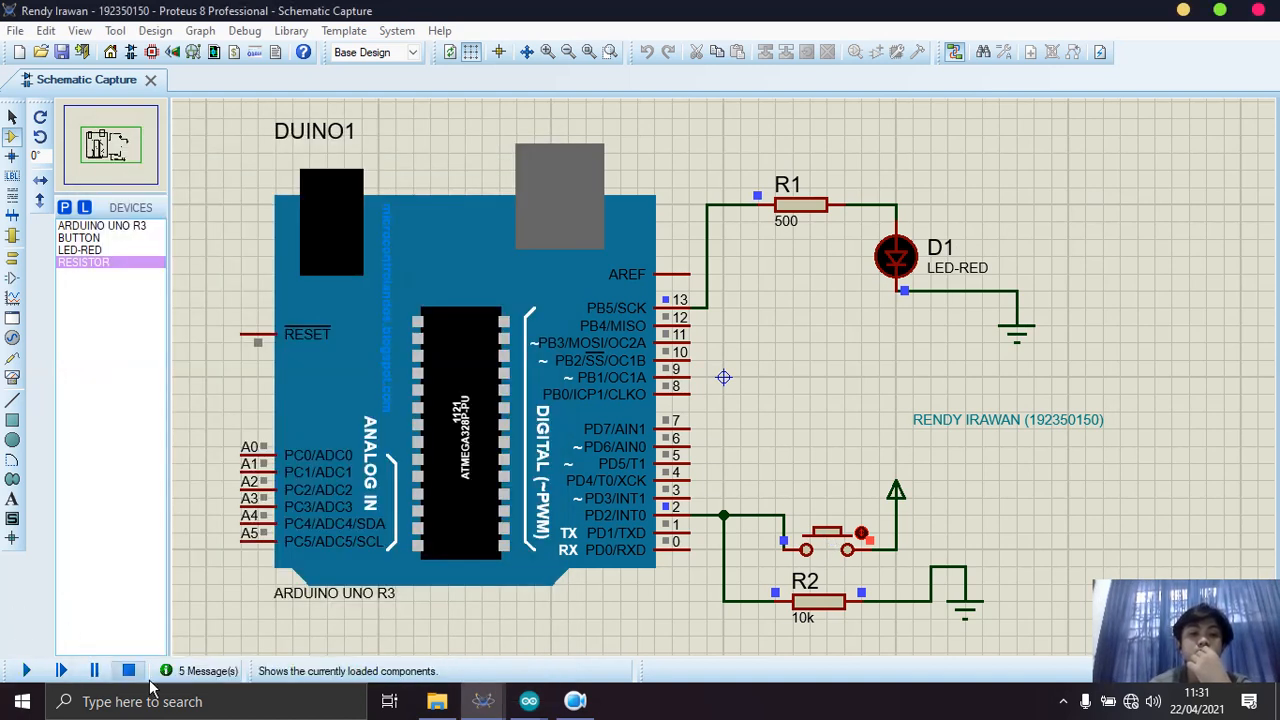
pyautogui.click(128, 670)
pyautogui.click(26, 670)
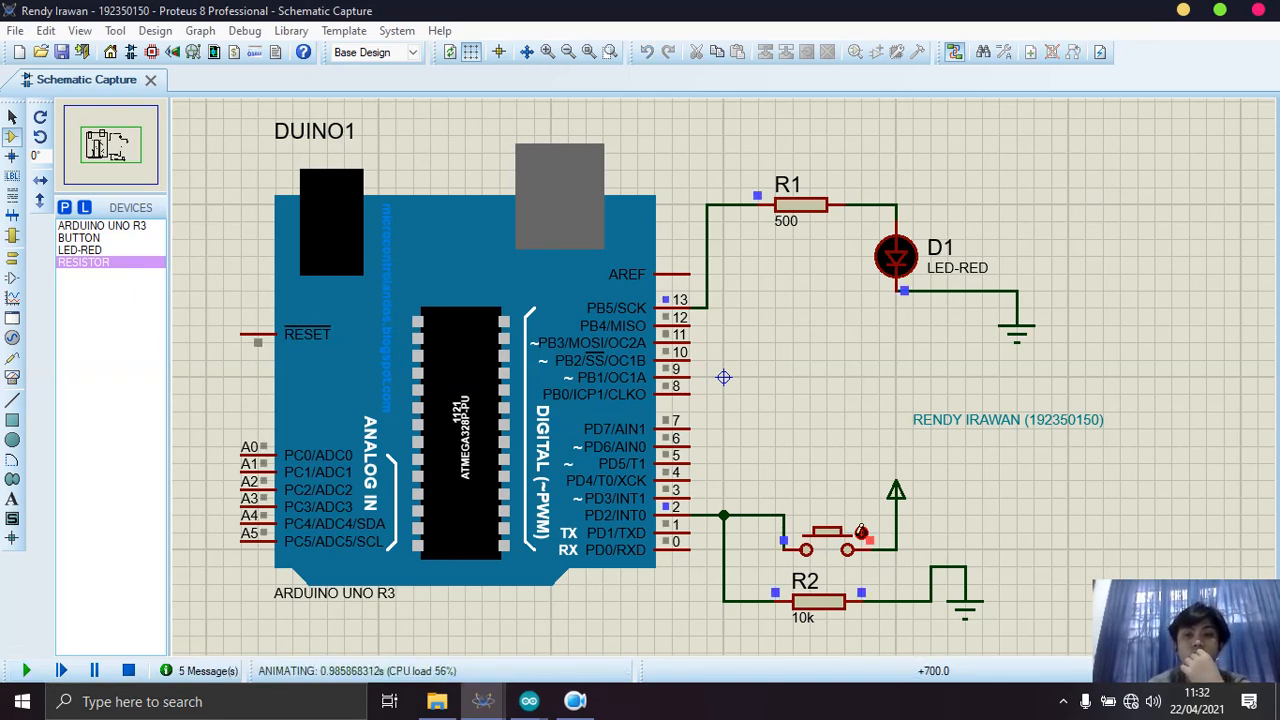
pyautogui.click(845, 543)
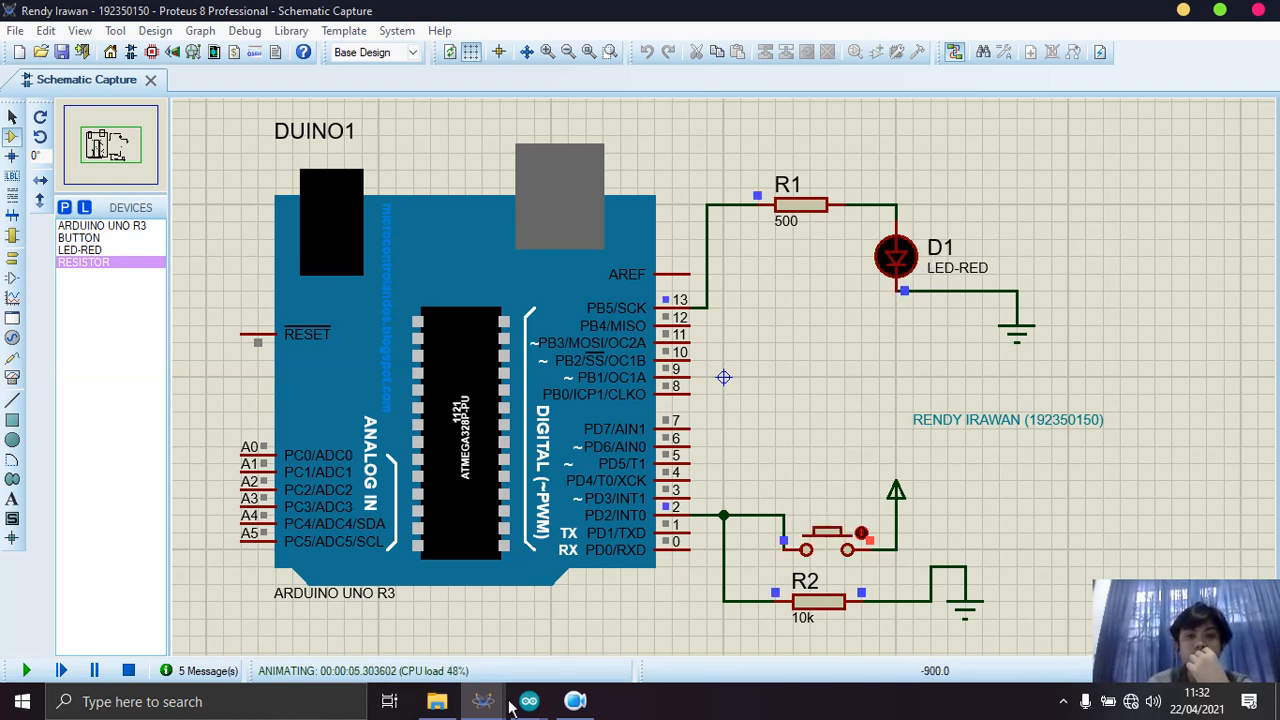
pyautogui.click(129, 671)
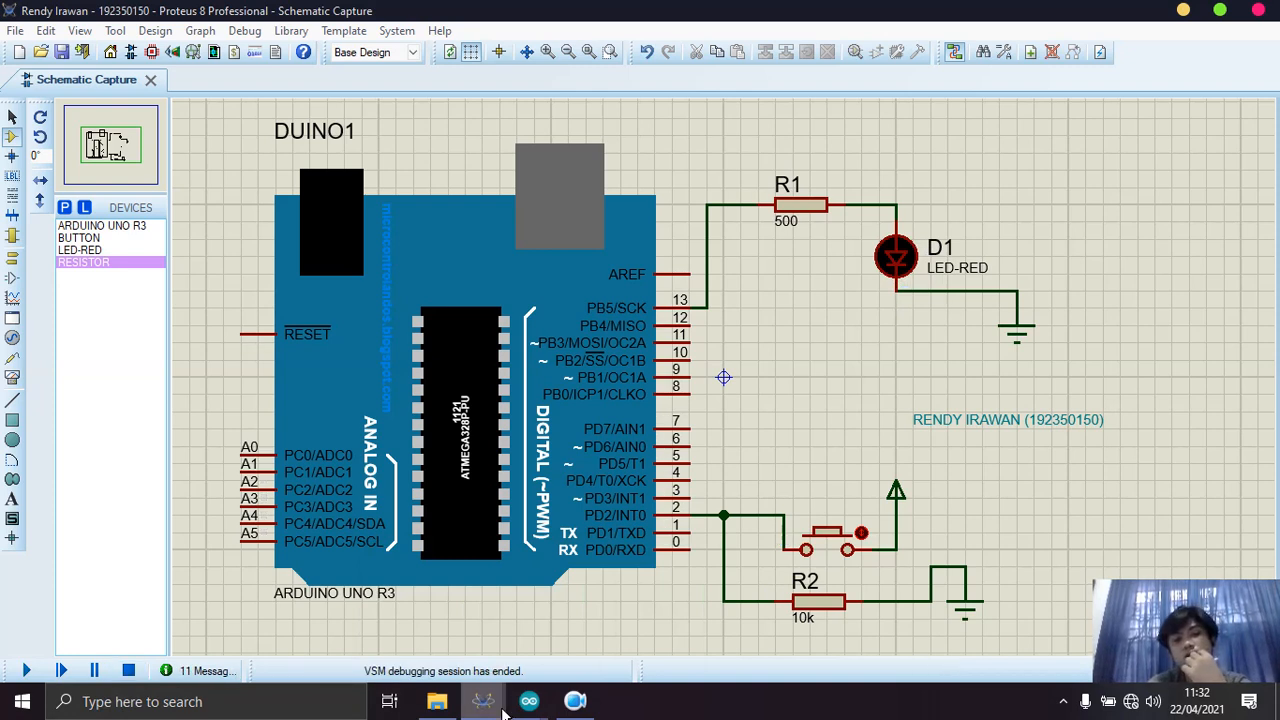
# Switch to the four-LED Proteus project and go through its device list from ARDUINO UNO R3 to RESISTOR.
pyautogui.moveTo(482, 701)
pyautogui.click(355, 653)
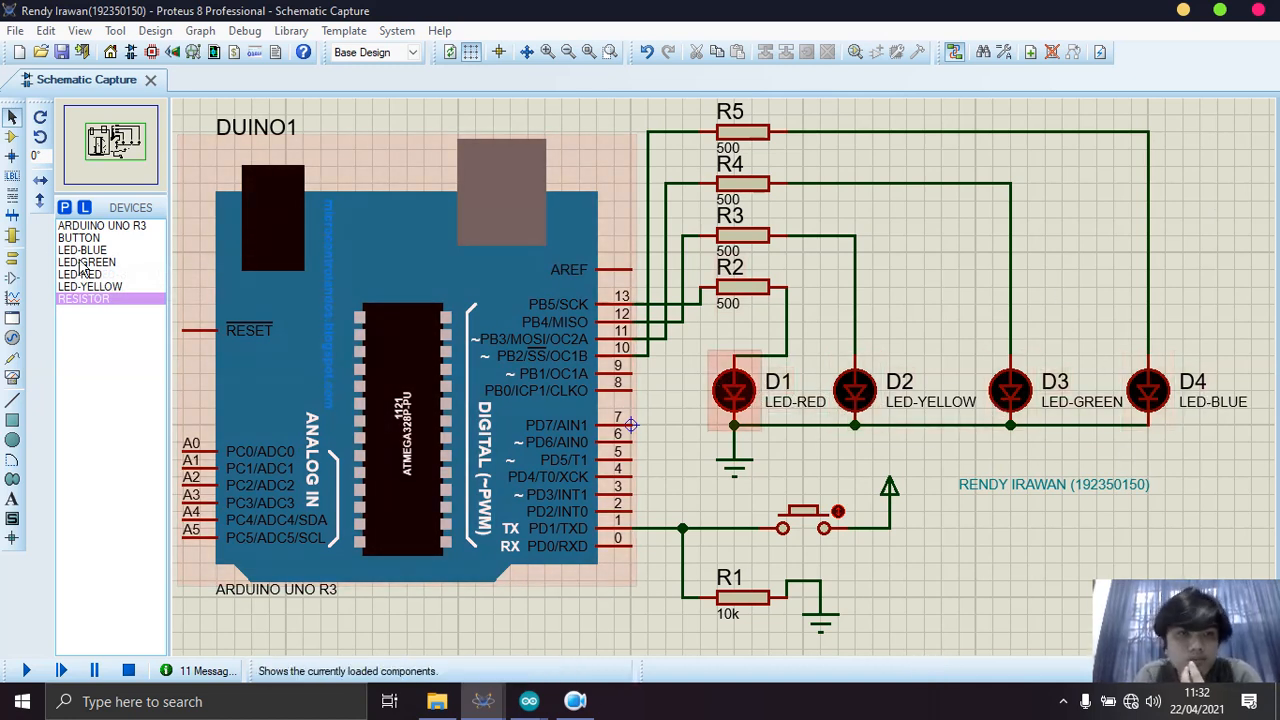
pyautogui.click(84, 231)
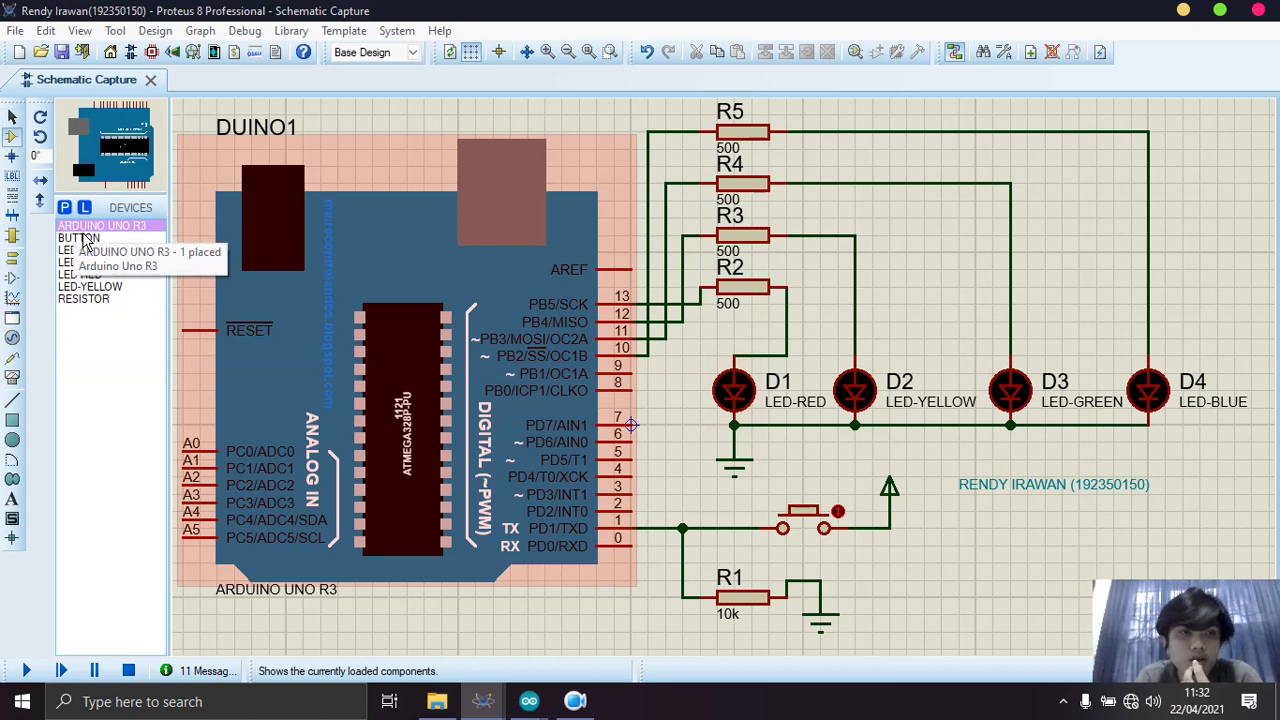
pyautogui.press('Down')
pyautogui.press('Down')
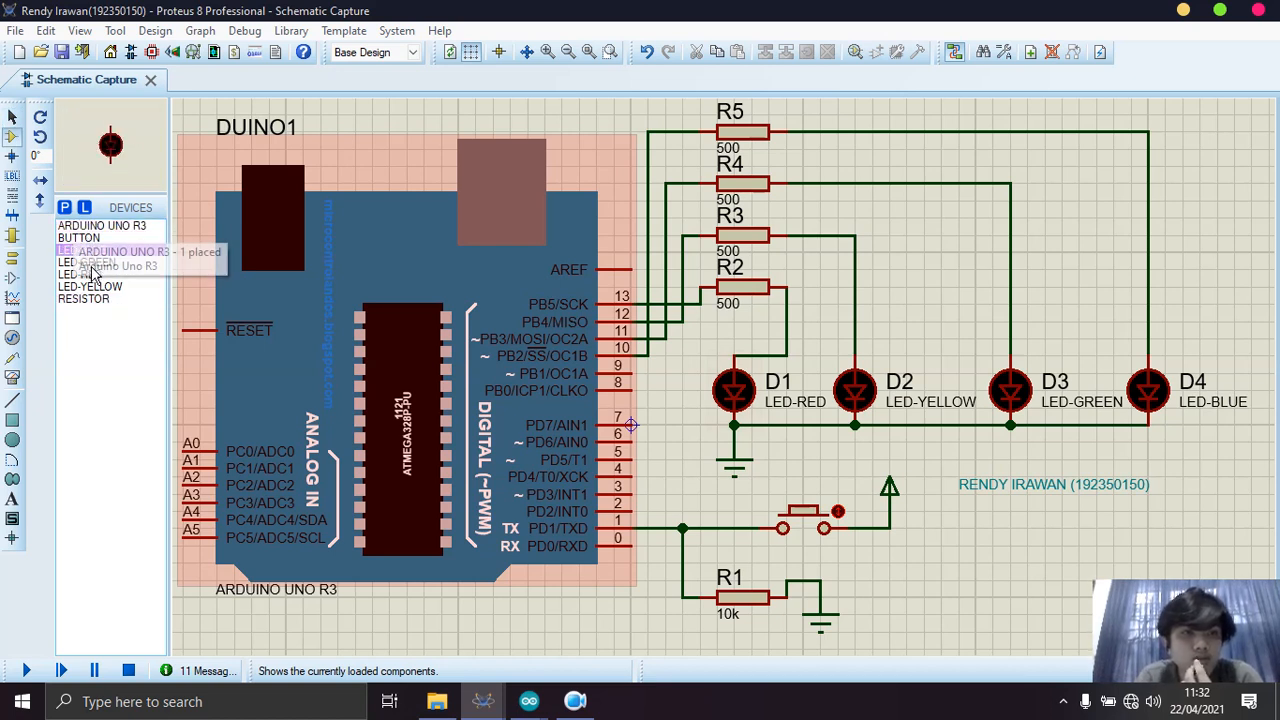
pyautogui.press('Up')
pyautogui.press('Up')
pyautogui.press('Down')
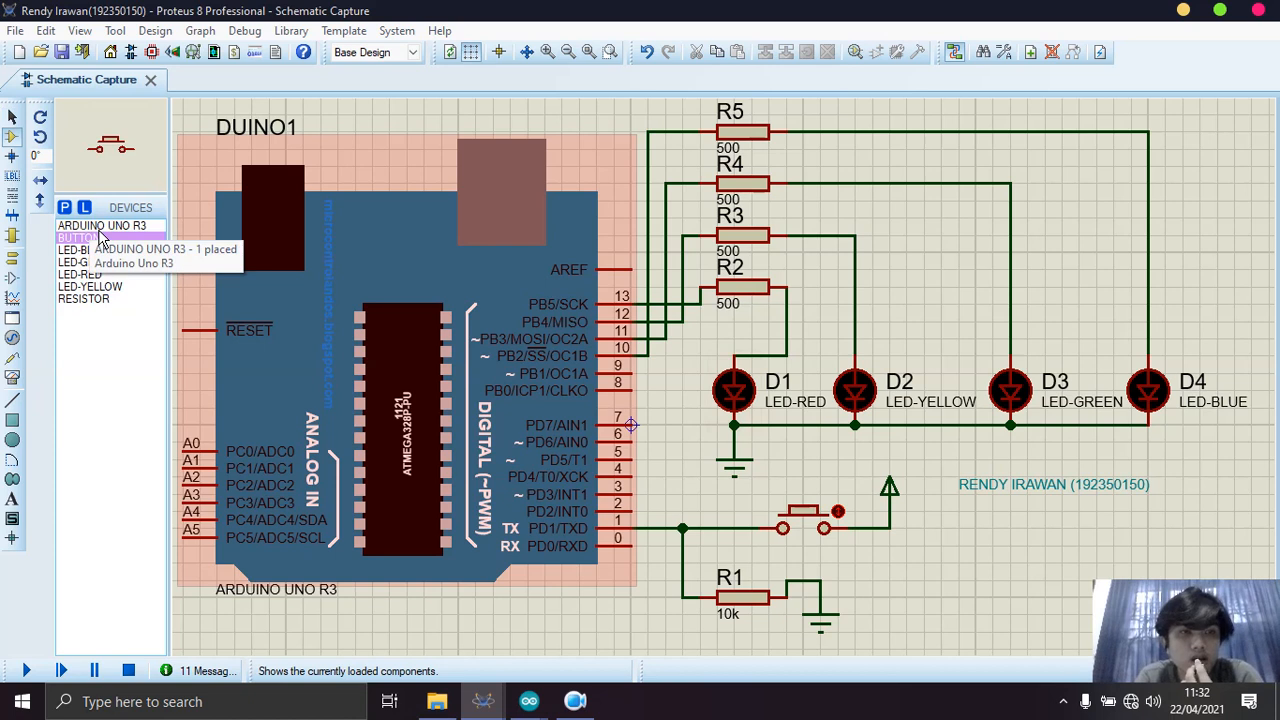
pyautogui.press('Down')
pyautogui.press('Down')
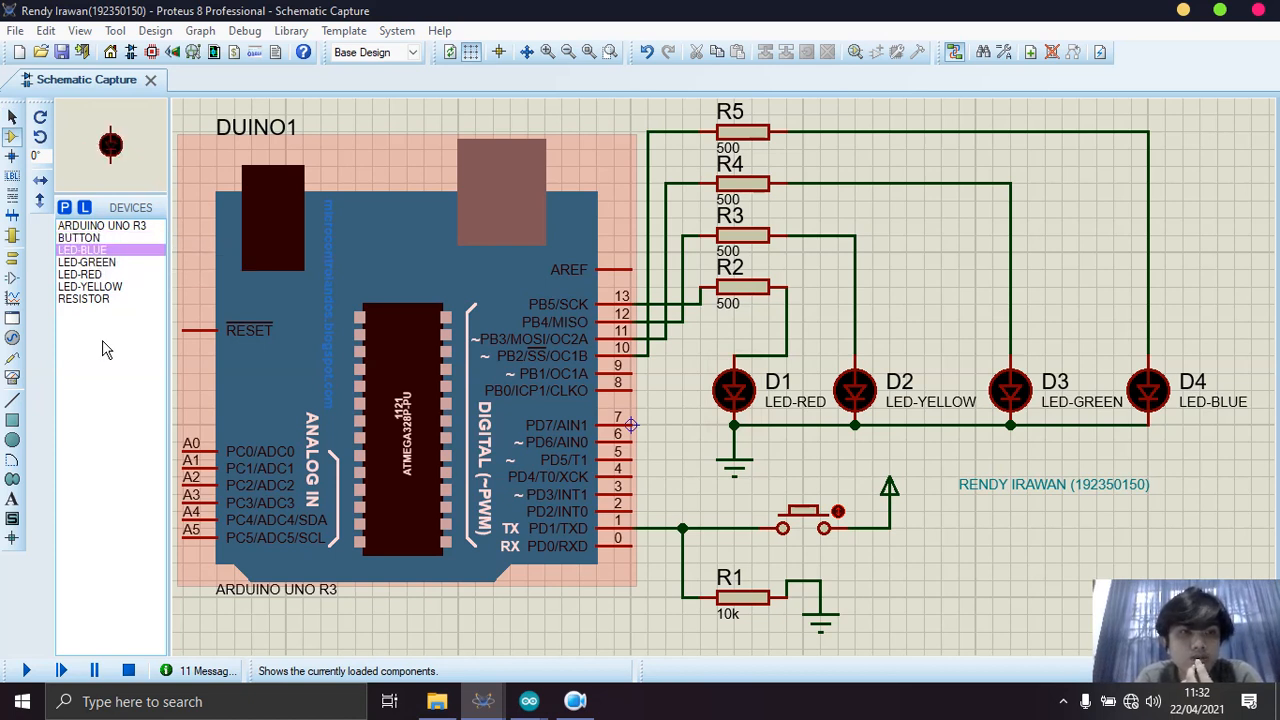
pyautogui.press('Down')
pyautogui.press('Down')
pyautogui.press('Down')
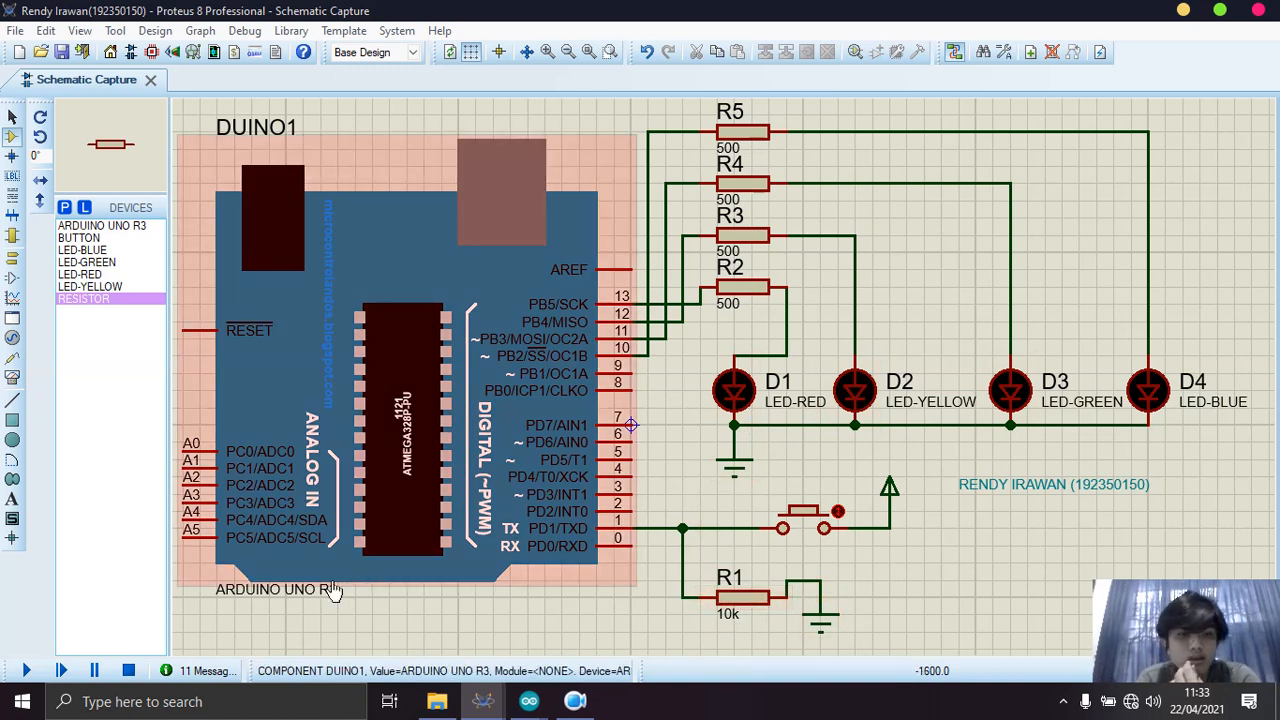
# Run the four-LED simulation and operate the push button to cycle through LEDs D1 to D4.
pyautogui.click(28, 672)
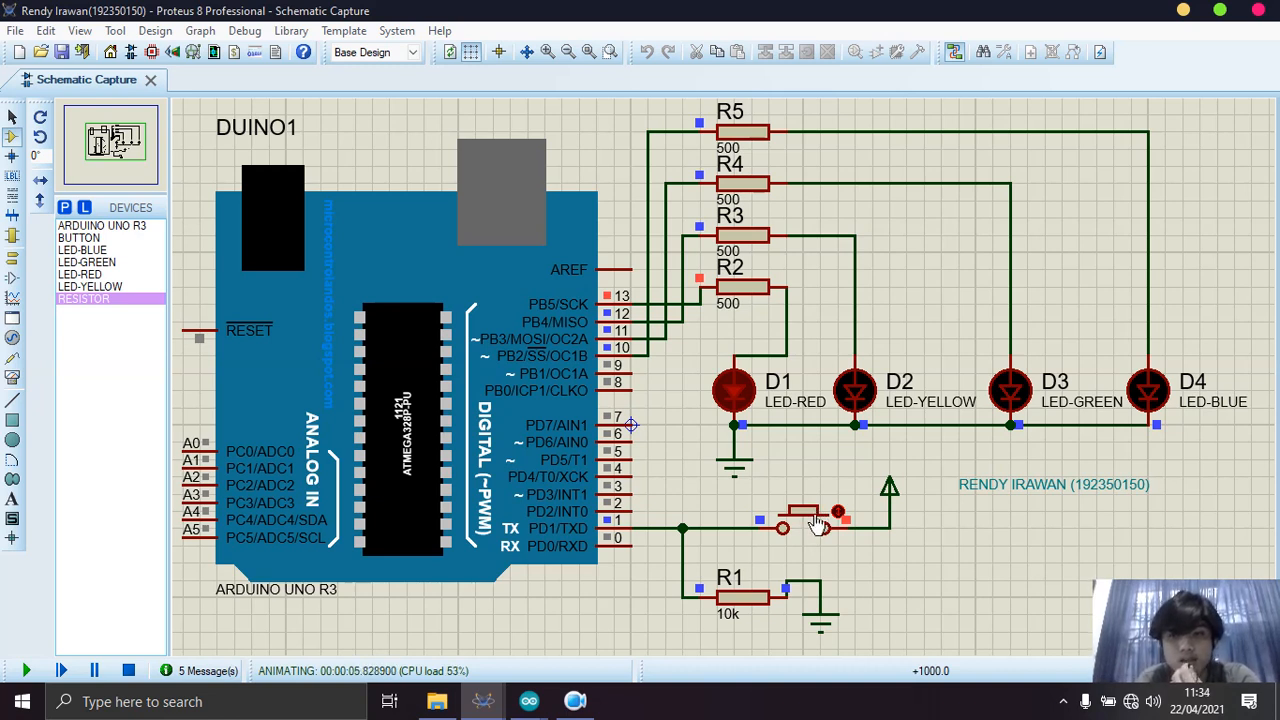
pyautogui.click(818, 525)
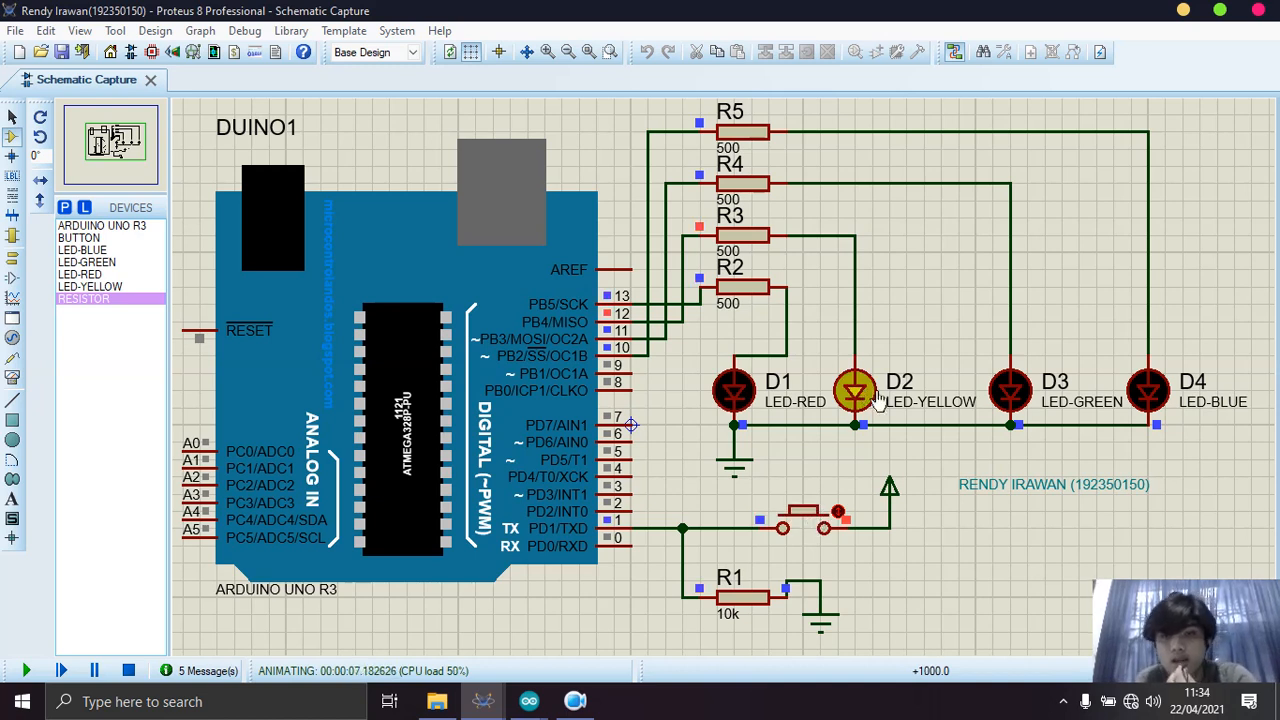
pyautogui.click(818, 528)
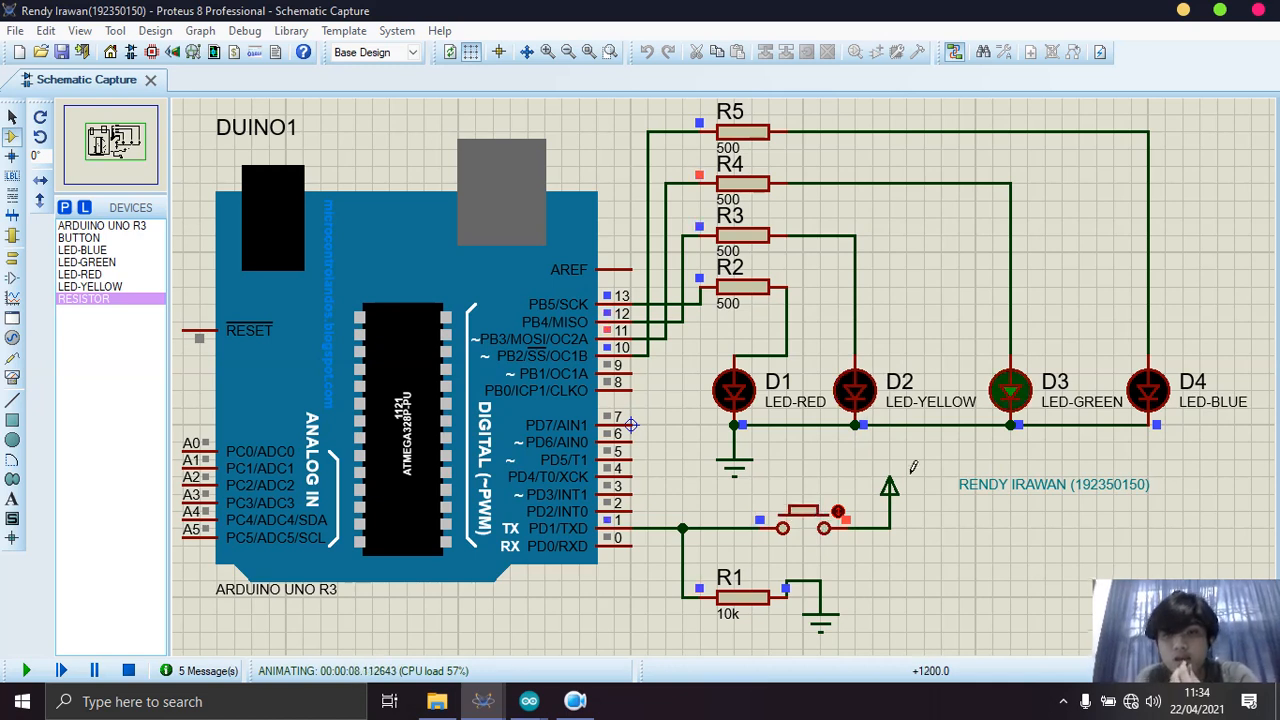
pyautogui.click(818, 528)
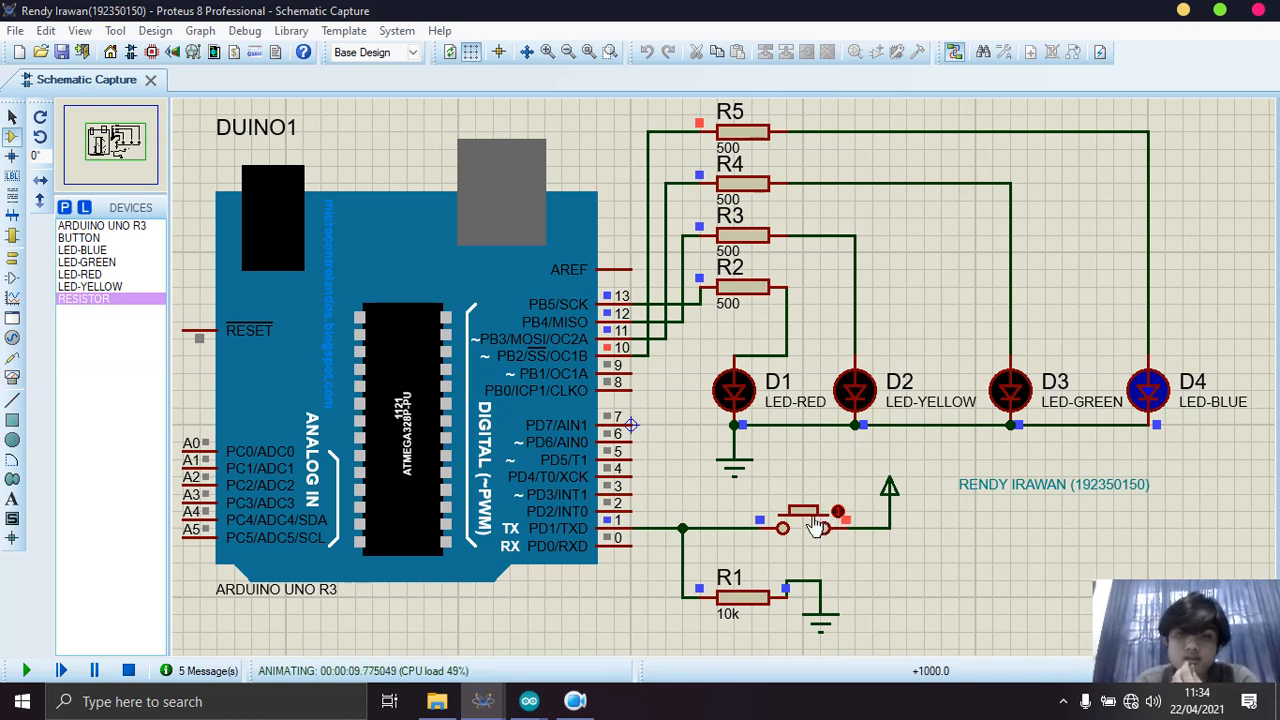
pyautogui.click(818, 528)
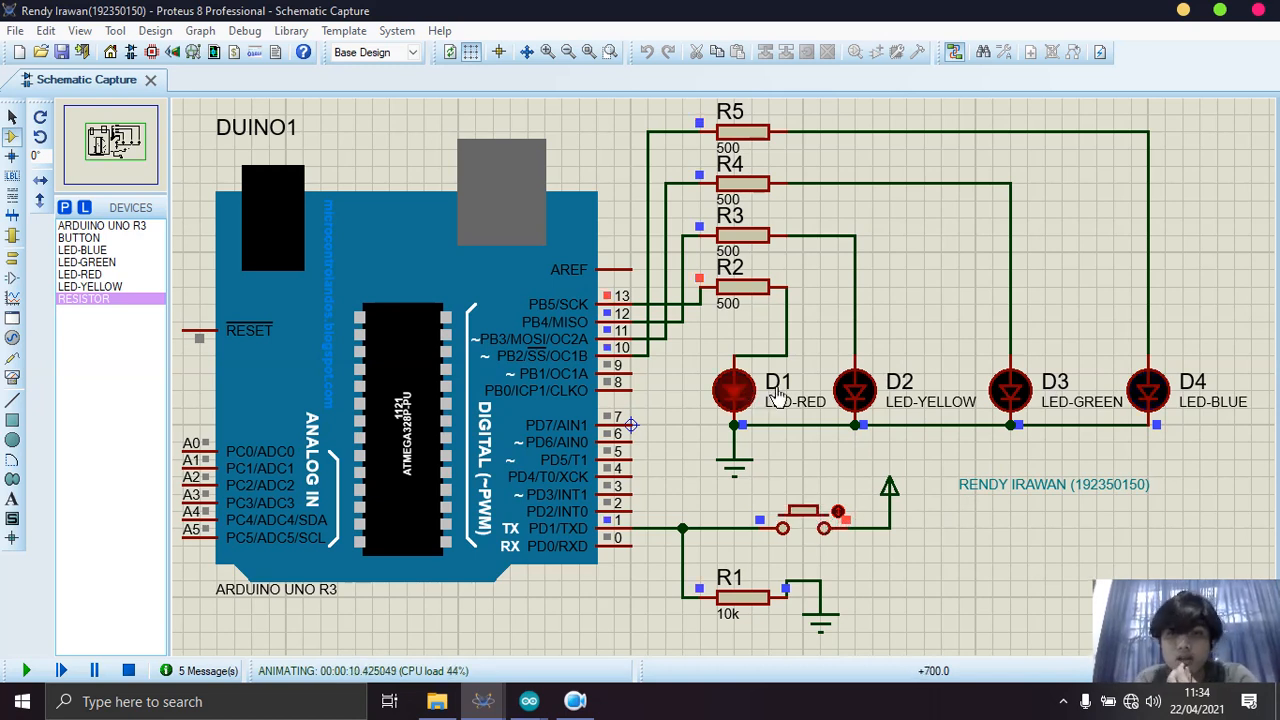
# Operate the push button several more times and stop the four-LED simulation.
pyautogui.click(818, 528)
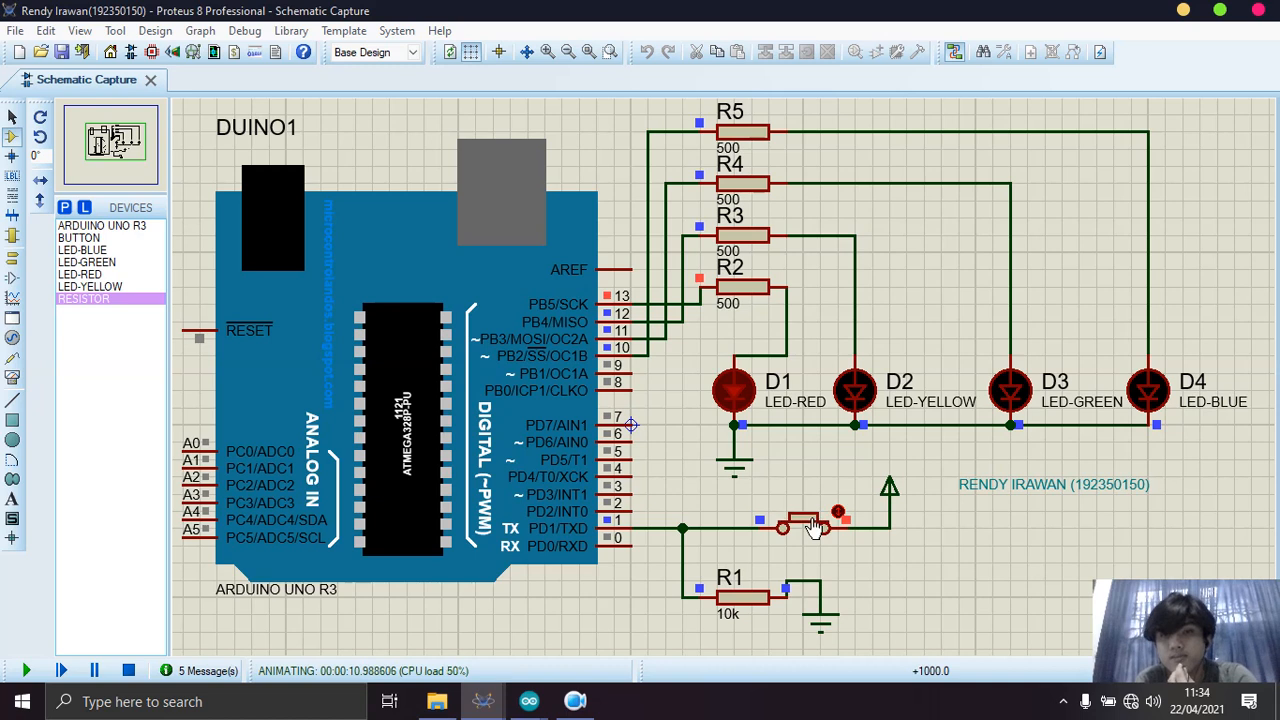
pyautogui.click(818, 528)
pyautogui.click(818, 528)
pyautogui.click(818, 528)
pyautogui.click(818, 528)
pyautogui.click(818, 528)
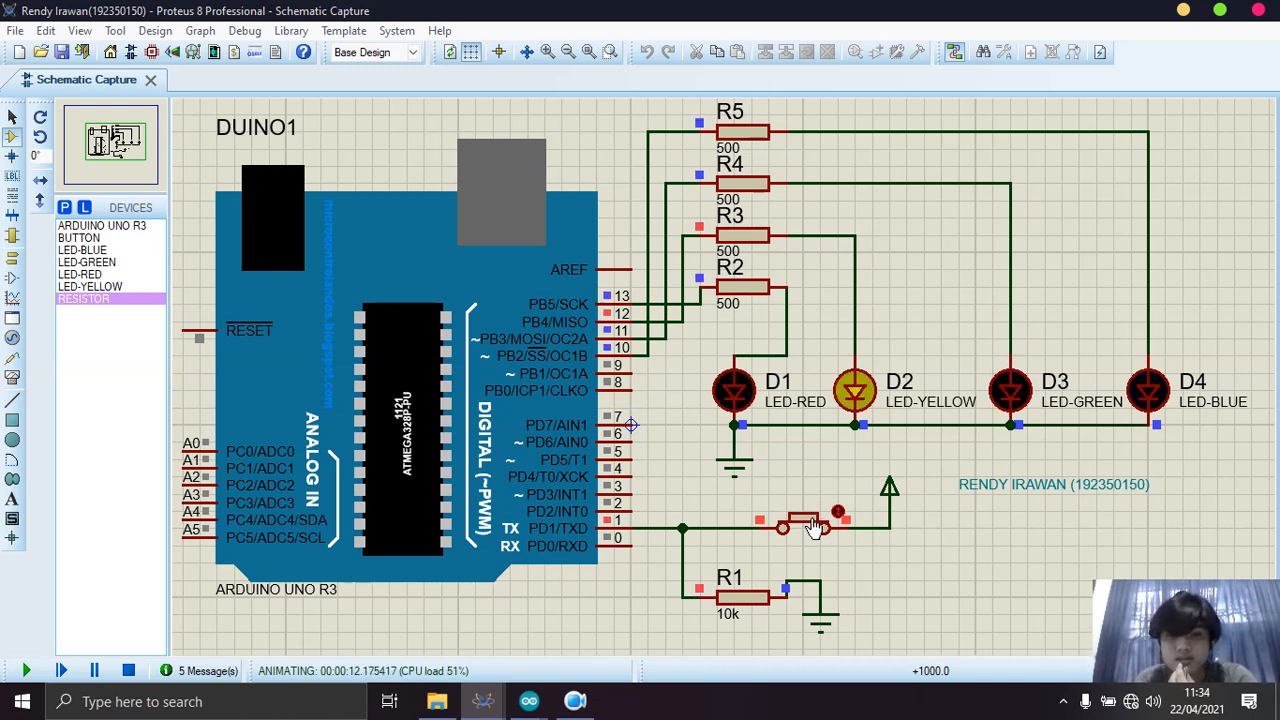
pyautogui.click(128, 670)
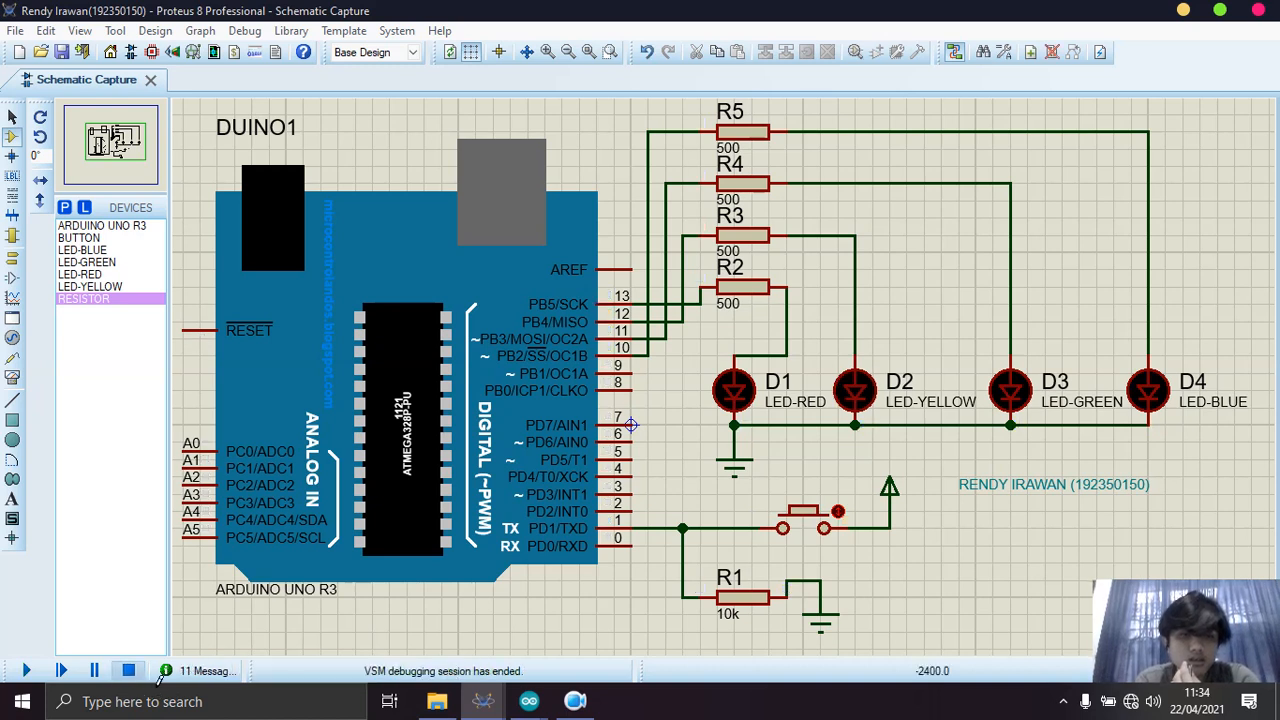
# Bring up the 4LED sketch and examine the button and LED pin constants at its beginning.
pyautogui.moveTo(505, 700)
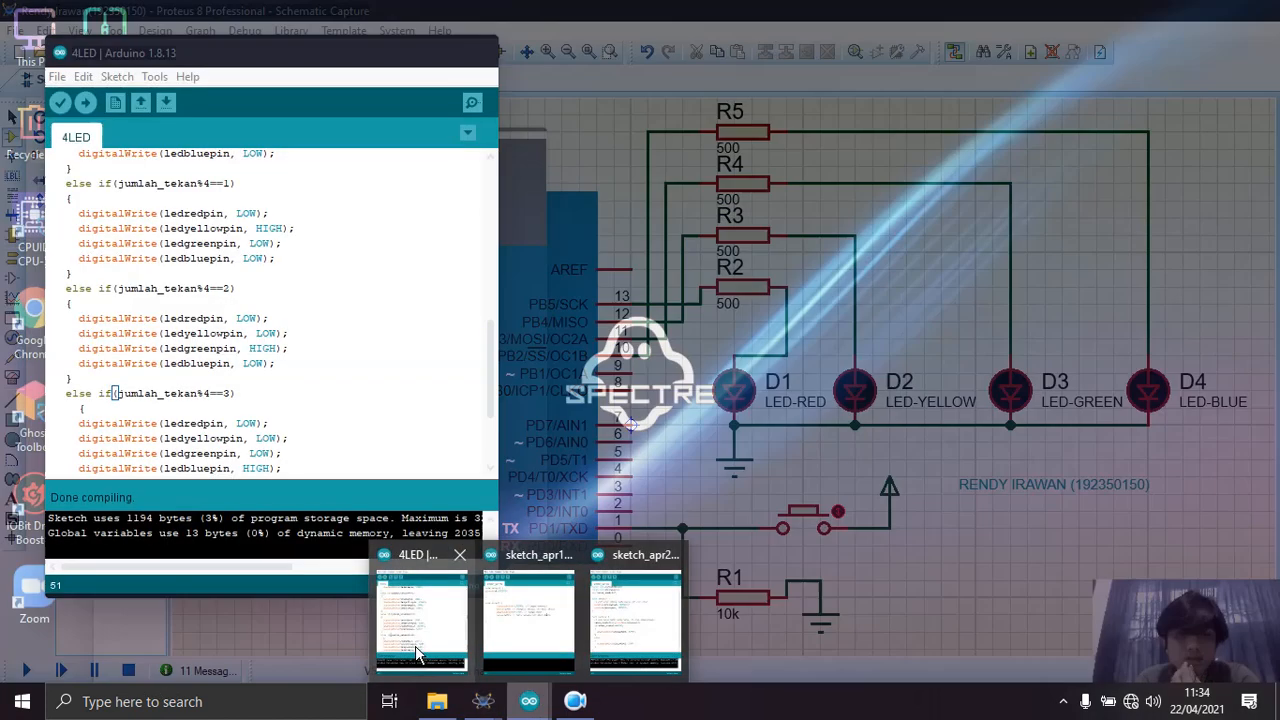
pyautogui.click(420, 650)
pyautogui.moveTo(495, 390); pyautogui.dragTo(494, 177)
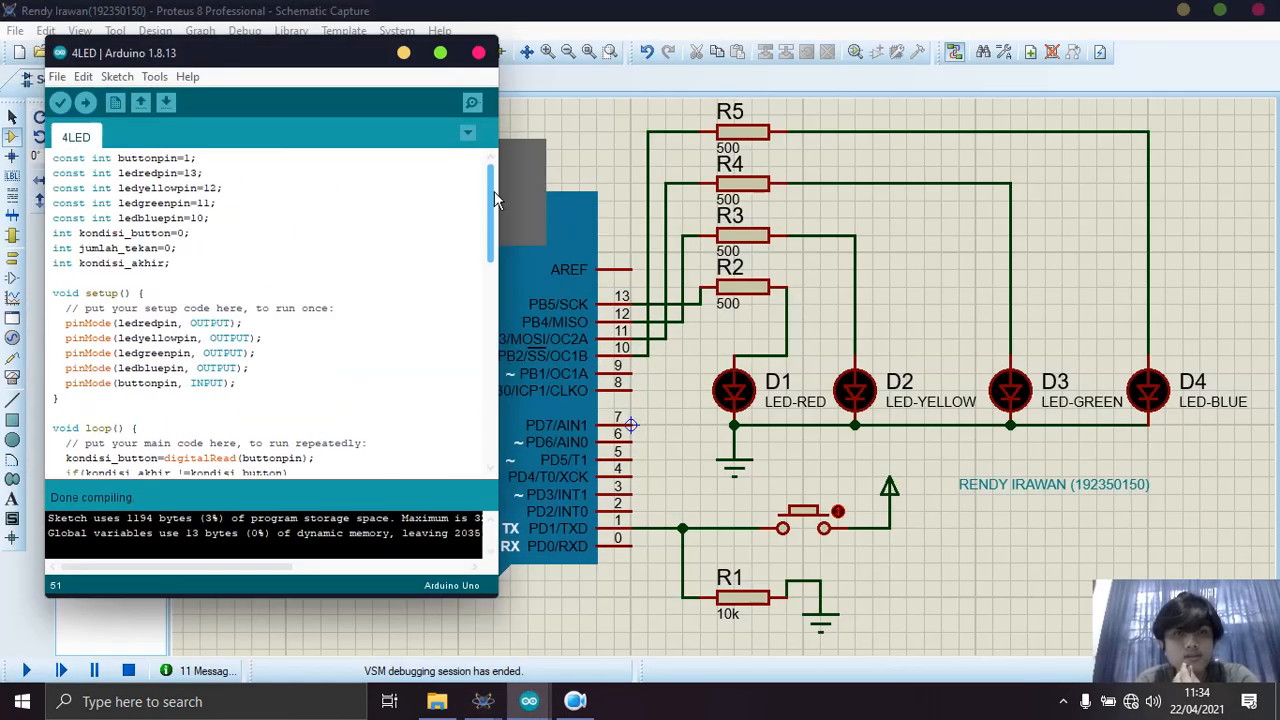
pyautogui.click(96, 173)
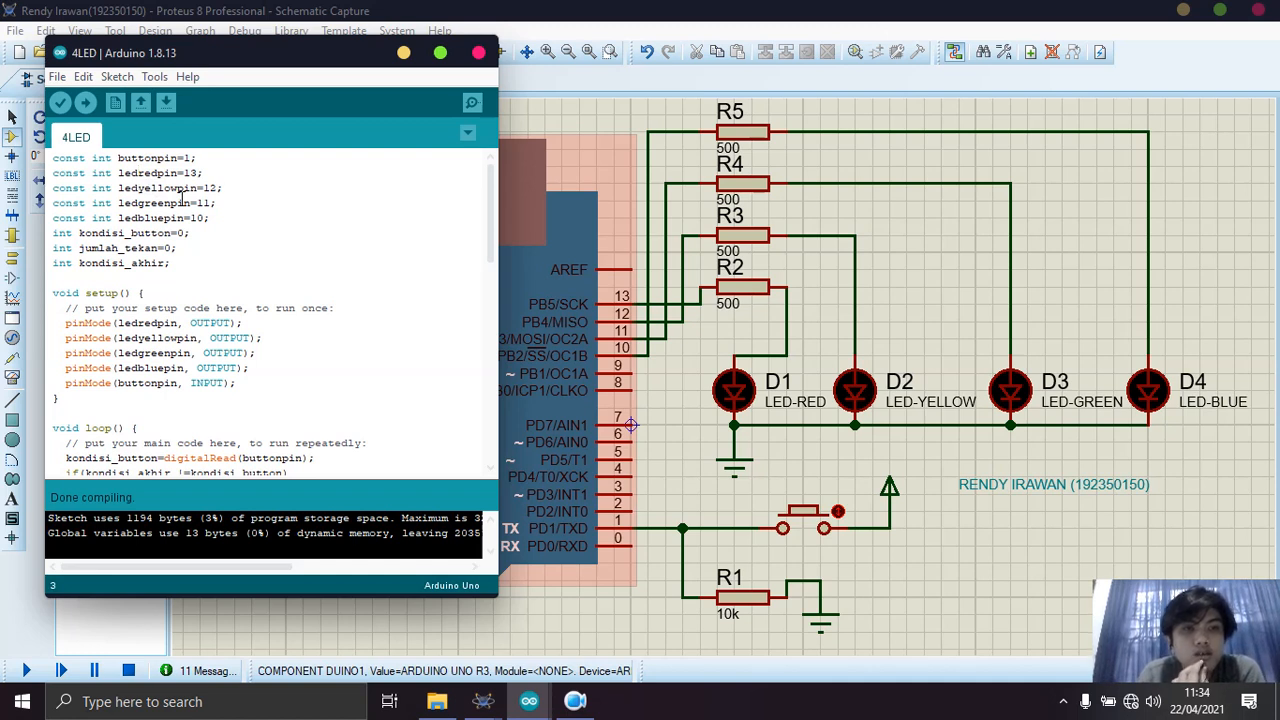
pyautogui.press('Down')
pyautogui.press('Down')
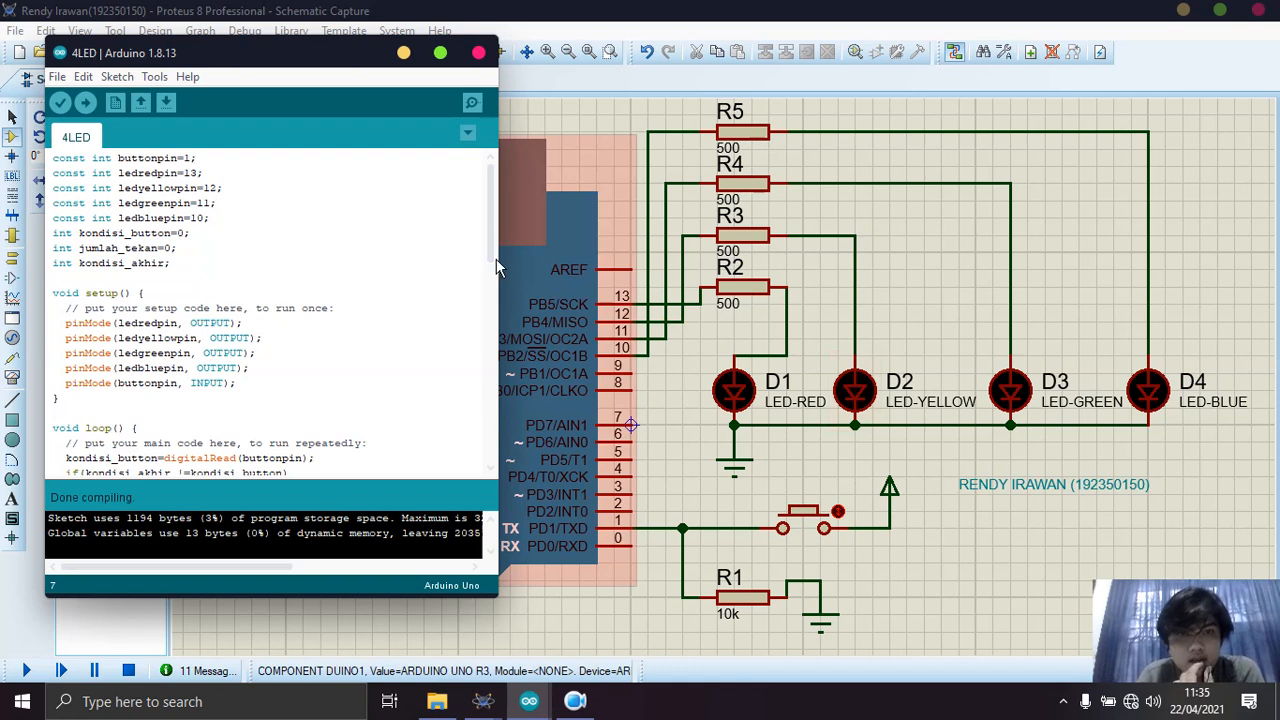
# Examine the kondisi_button, jumlah_tekan and kondisi_akhir variables and the pinMode lines in setup() of the 4LED sketch.
pyautogui.moveTo(496, 259); pyautogui.dragTo(496, 280)
pyautogui.click(110, 198)
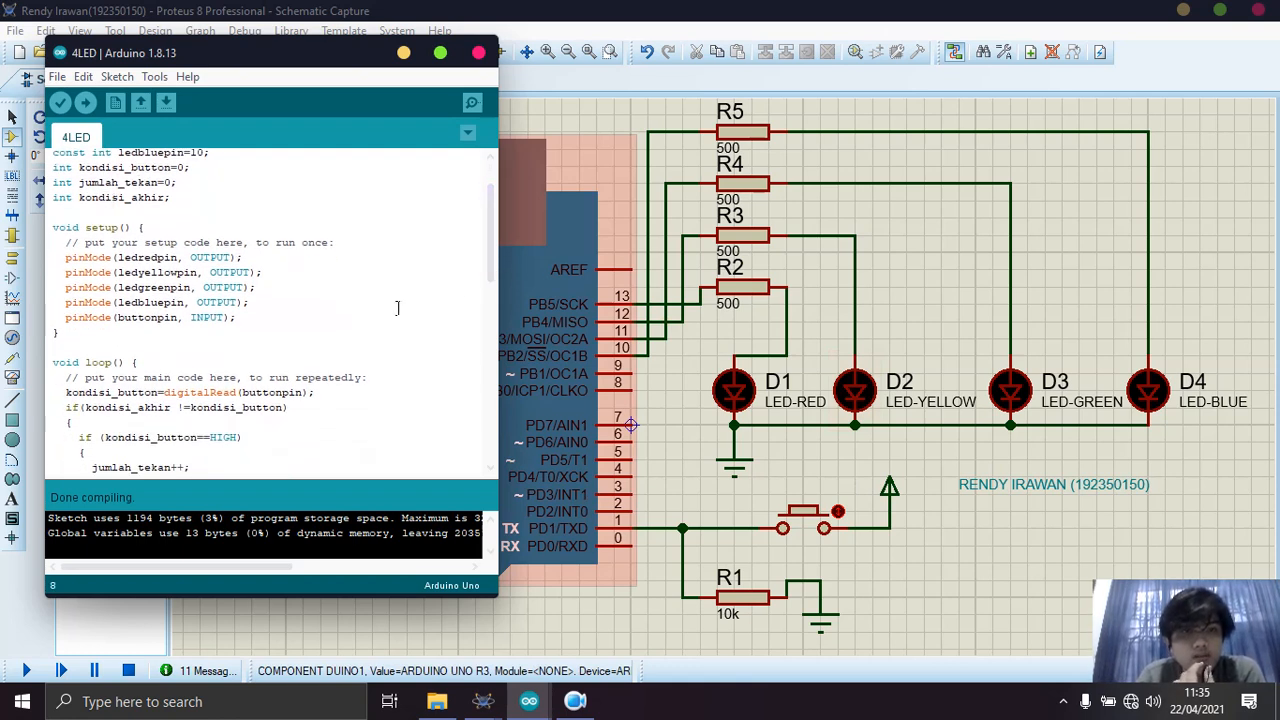
pyautogui.moveTo(498, 275); pyautogui.dragTo(501, 321)
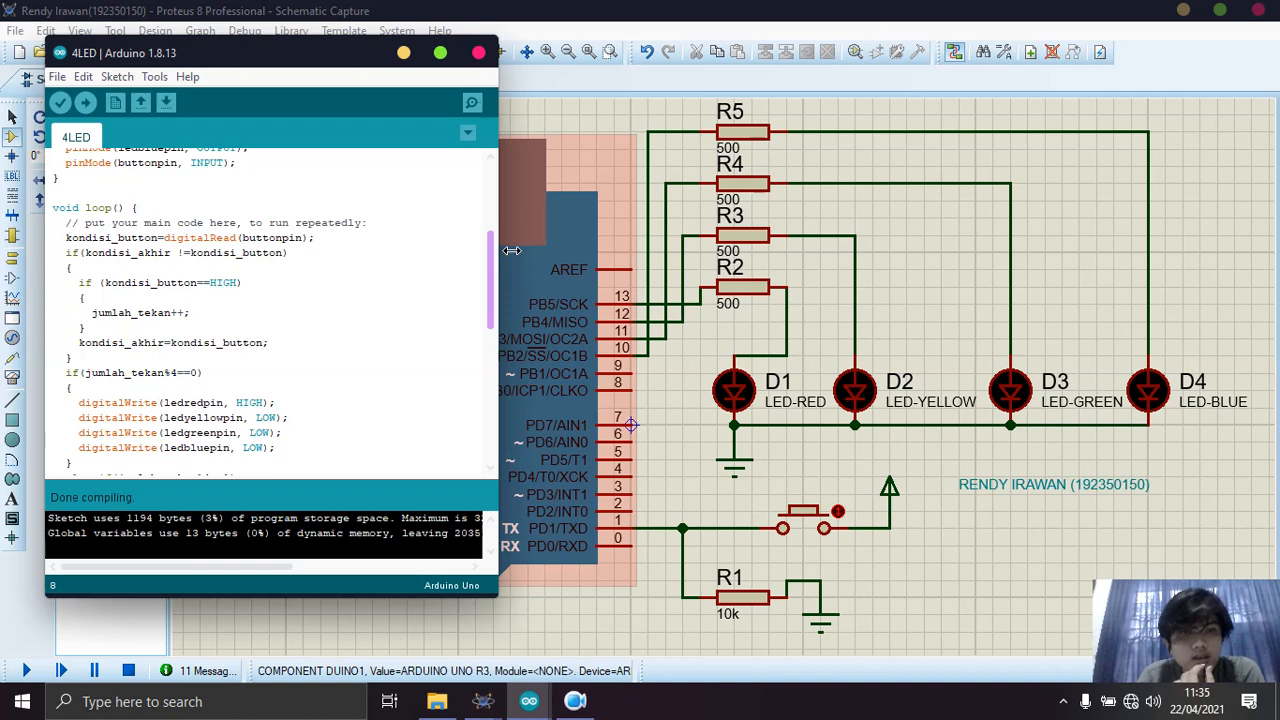
pyautogui.moveTo(501, 260); pyautogui.dragTo(496, 176)
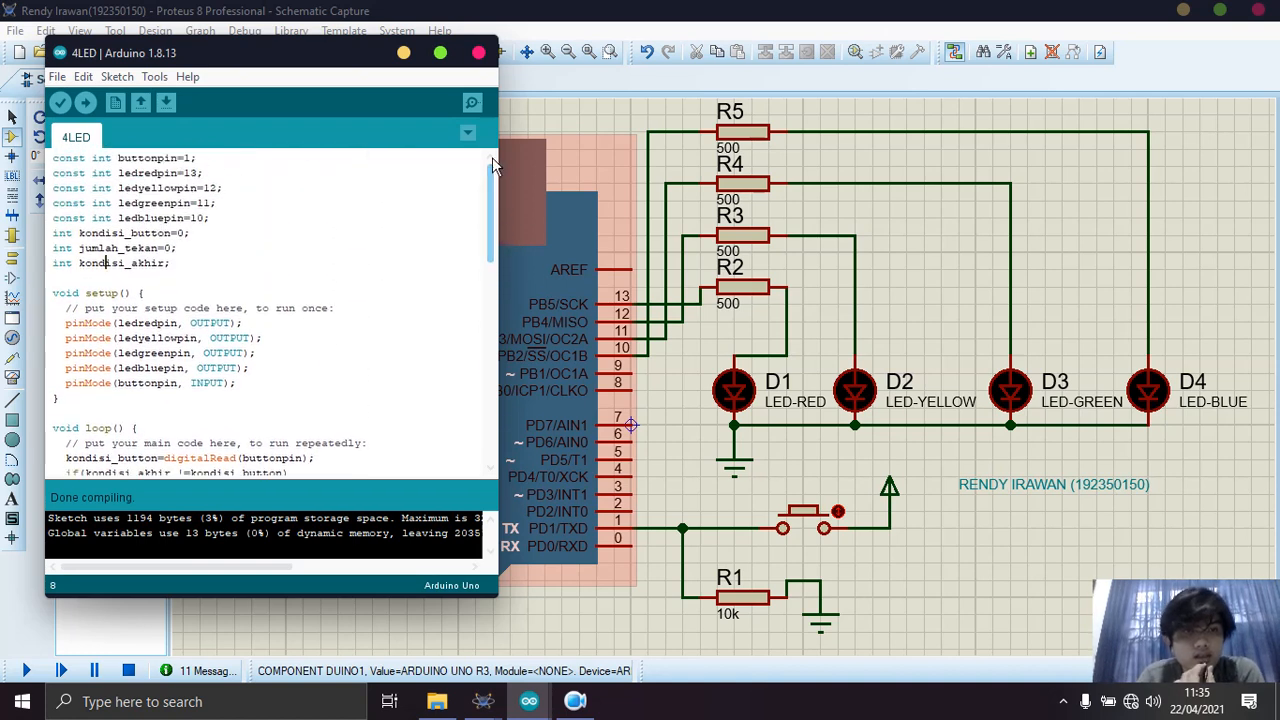
pyautogui.click(95, 338)
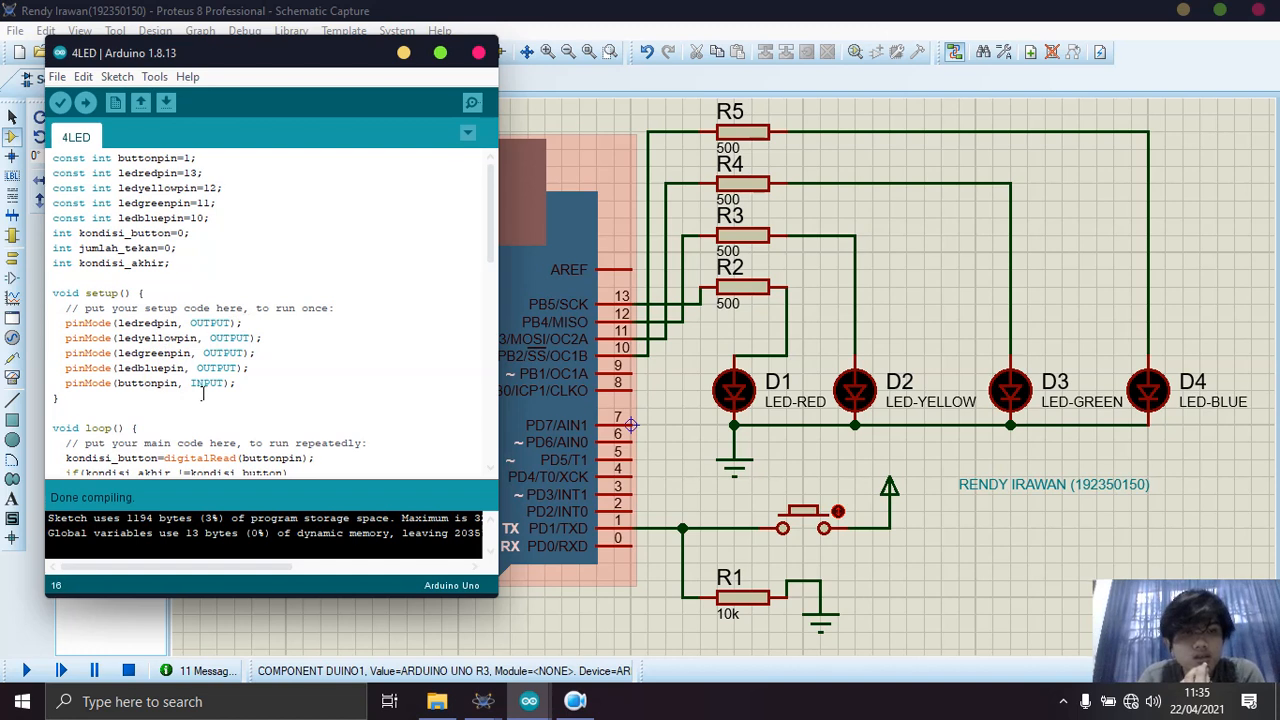
# Move through the 4LED sketch from setup() to loop() and examine the digitalRead(buttonpin) line and the start of the conditions.
pyautogui.press('Down')
pyautogui.press('Down')
pyautogui.press('Down')
pyautogui.press('Down')
pyautogui.press('Down')
pyautogui.press('Down')
pyautogui.press('Down')
pyautogui.press('Down')
pyautogui.press('Down')
pyautogui.press('Down')
pyautogui.press('Down')
pyautogui.press('Down')
pyautogui.press('Down')
pyautogui.press('Down')
pyautogui.press('Down')
pyautogui.press('Down')
pyautogui.press('Down')
pyautogui.press('Down')
pyautogui.press('Down')
pyautogui.press('Down')
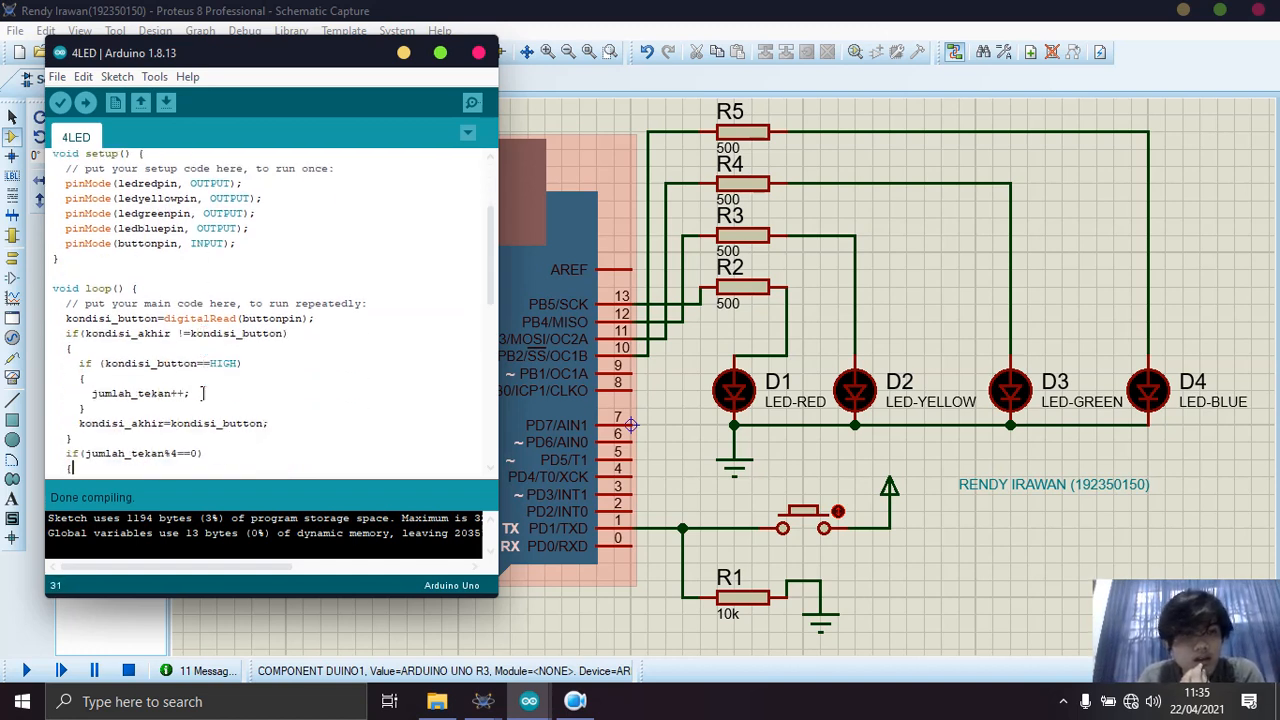
pyautogui.press('Down')
pyautogui.press('Down')
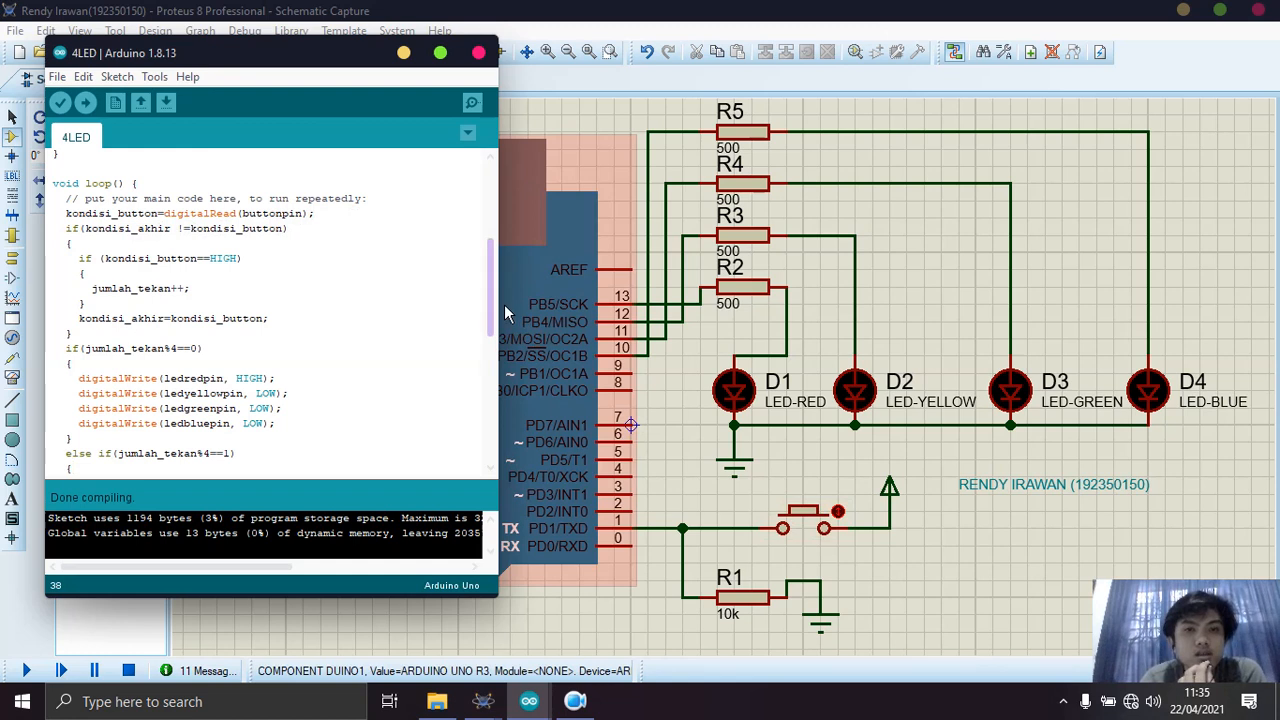
# Examine the if(kondisi_akhir !=kondisi_button) block with its jumlah_tekan++ counter and relate it to the push button in the schematic.
pyautogui.moveTo(502, 304); pyautogui.dragTo(490, 328)
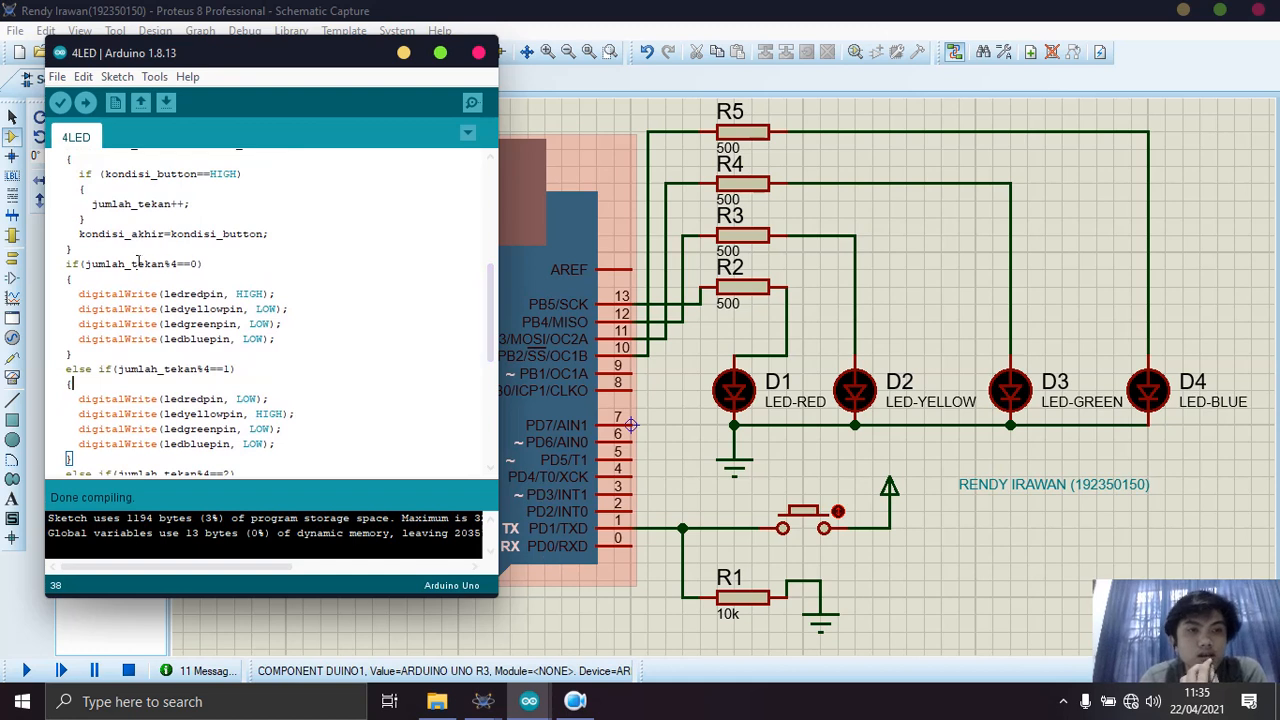
pyautogui.moveTo(497, 352); pyautogui.dragTo(497, 341)
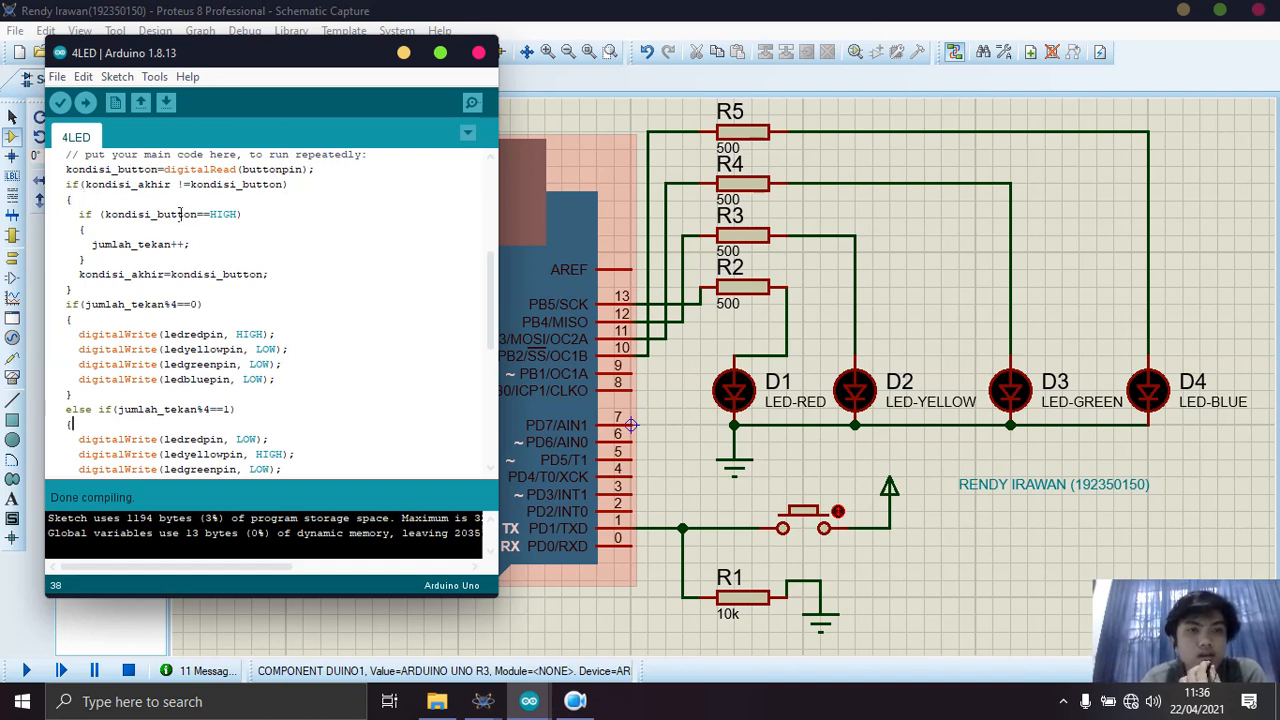
pyautogui.press('Down')
pyautogui.press('Up')
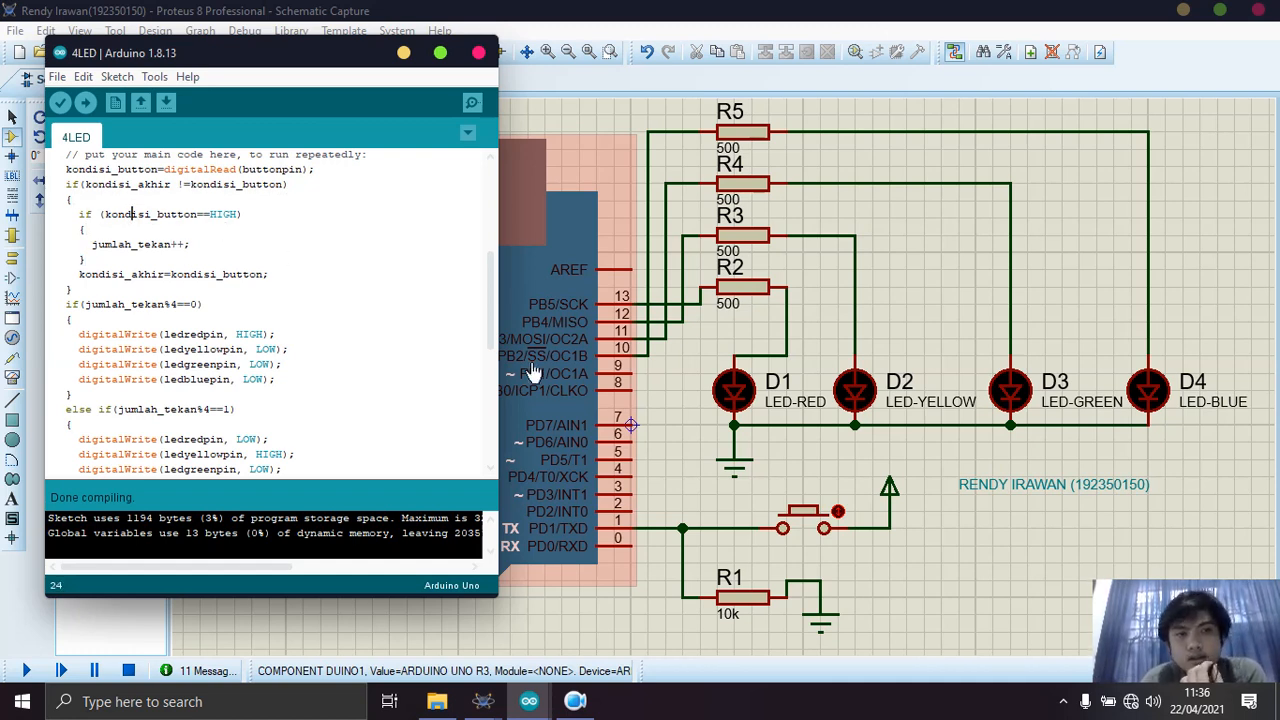
pyautogui.click(822, 514)
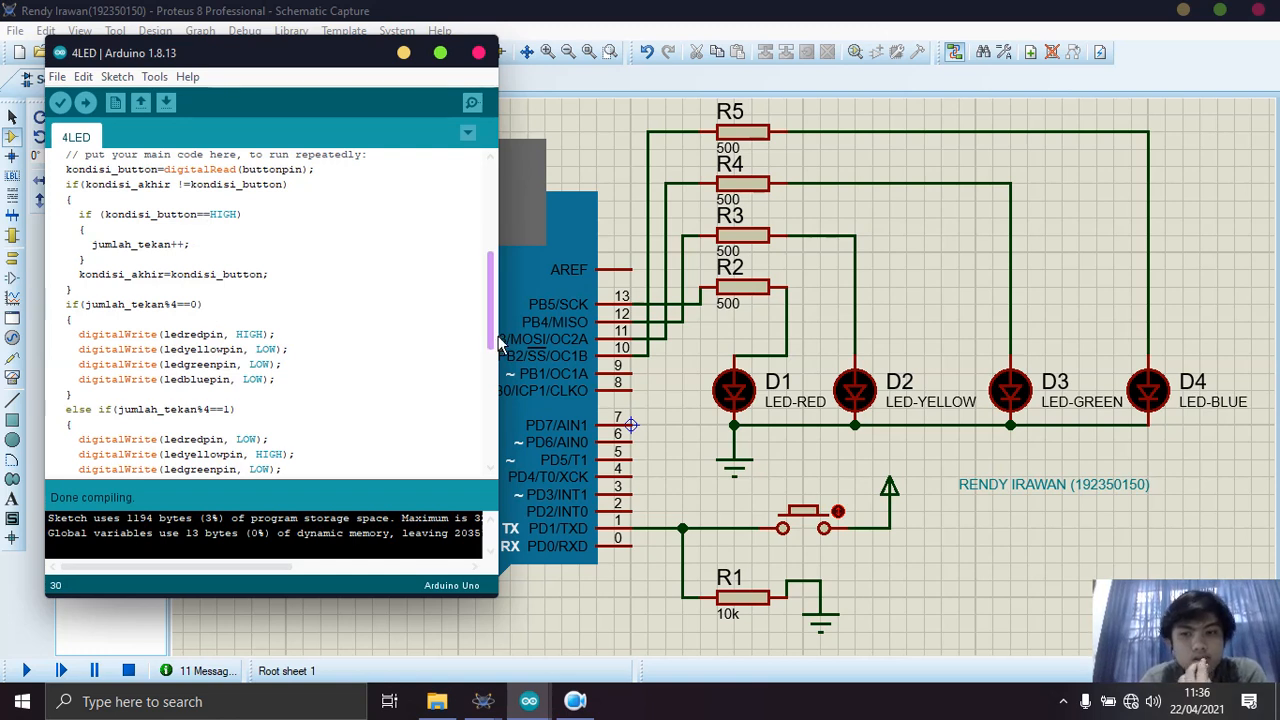
# Examine the if(jumlah_tekan%4==0) branch and its digitalWrite lines for the four LEDs.
pyautogui.scroll(-1, 498, 343)
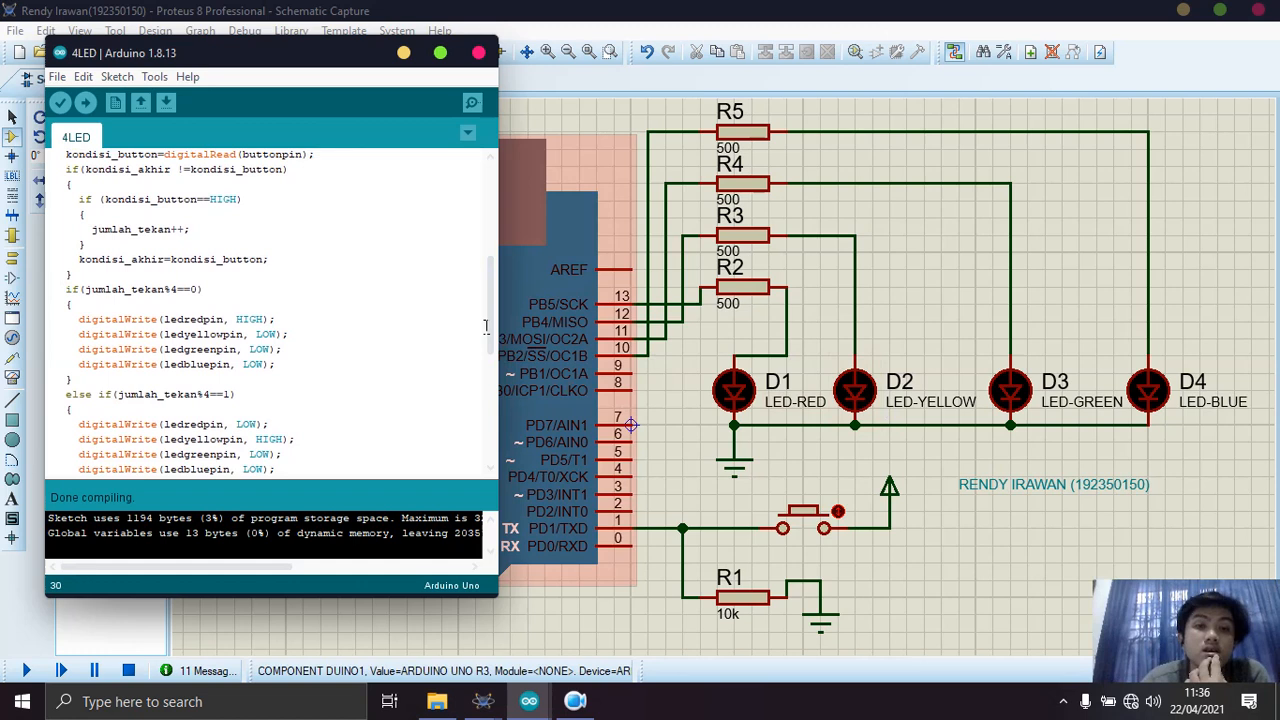
pyautogui.scroll(-3, 498, 336)
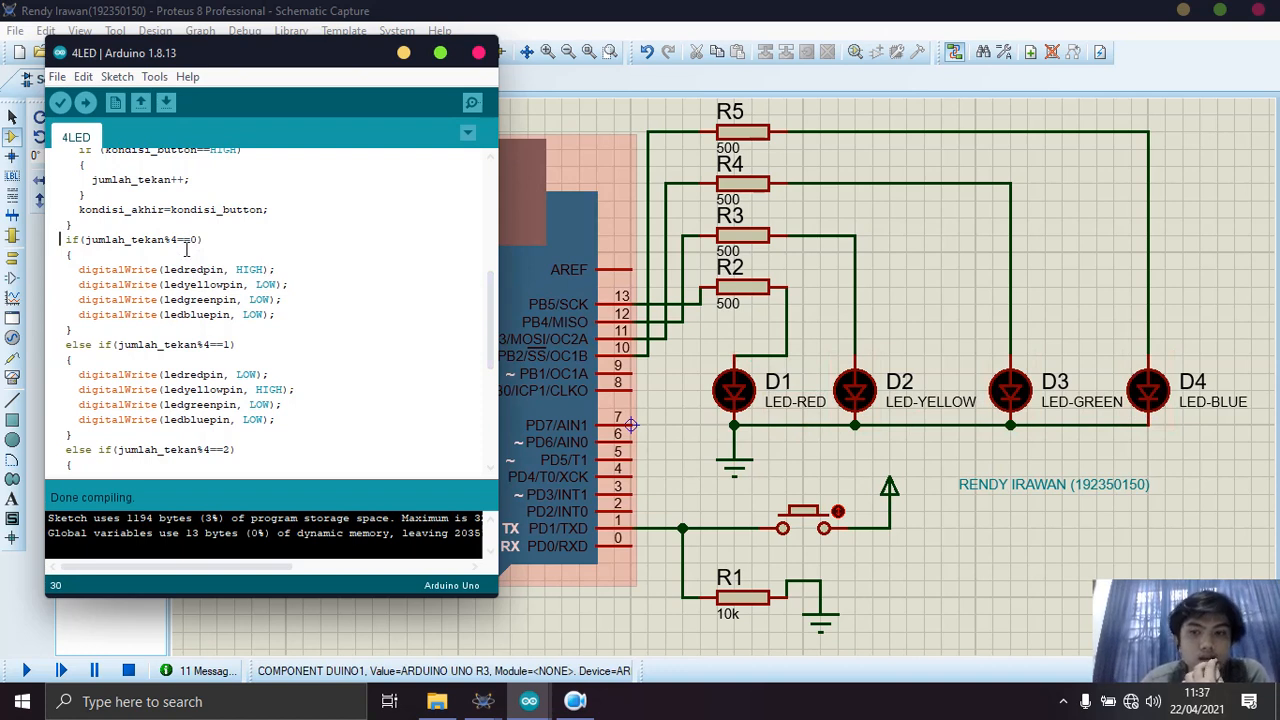
pyautogui.moveTo(500, 340)
pyautogui.mouseDown()
pyautogui.moveTo(500, 212)
pyautogui.moveTo(502, 342)
pyautogui.mouseUp()
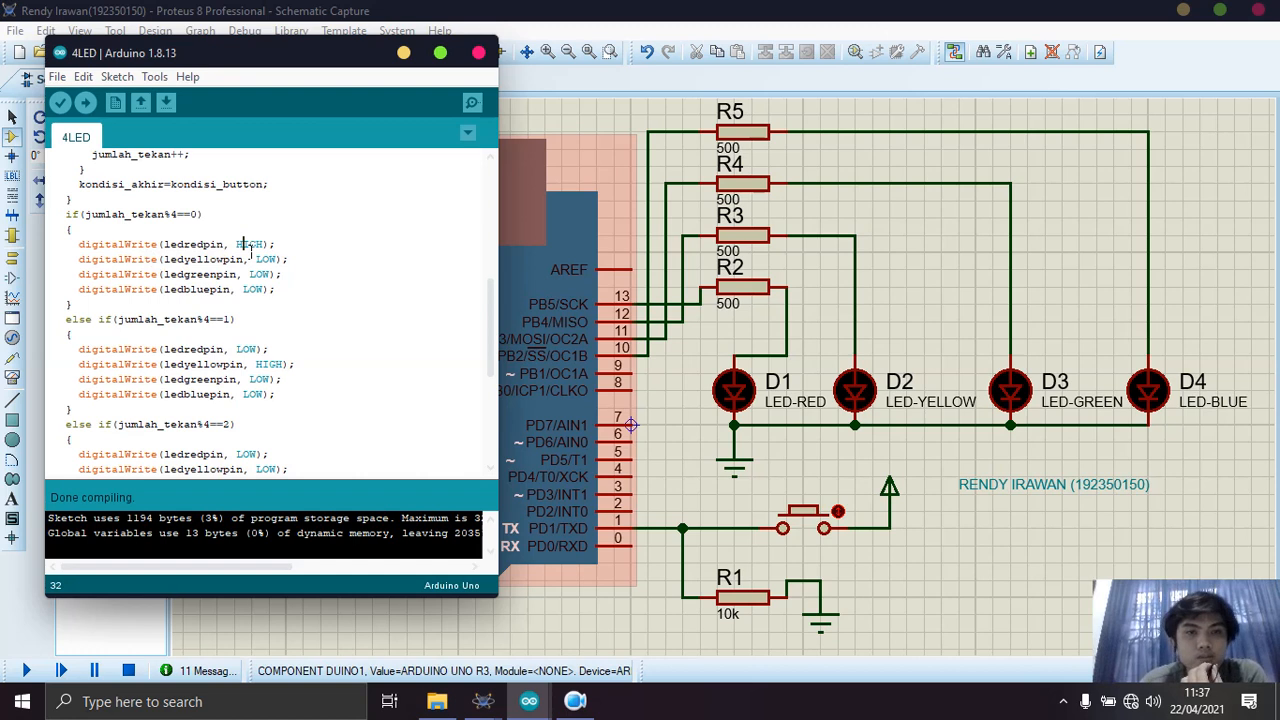
# Start the four-LED simulation and examine the else if(jumlah_tekan%4==1) branch with its digitalWrite lines in the 4LED sketch.
pyautogui.click(34, 673)
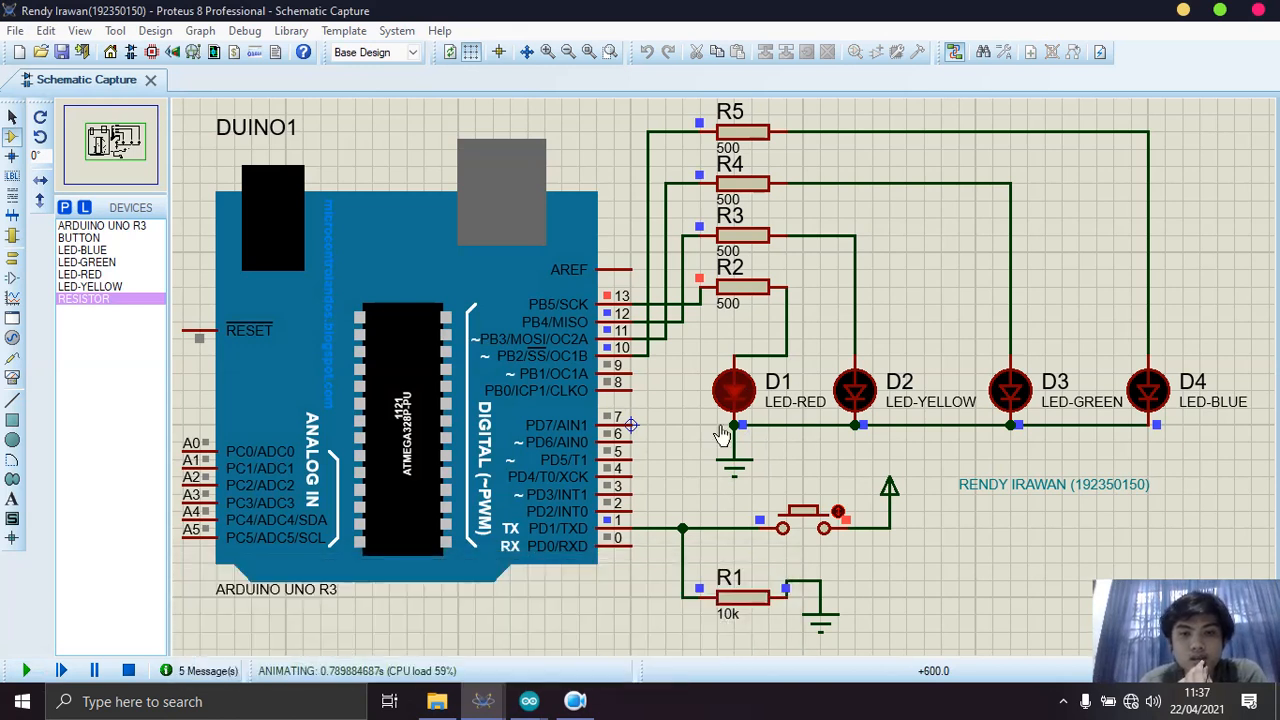
pyautogui.moveTo(529, 701)
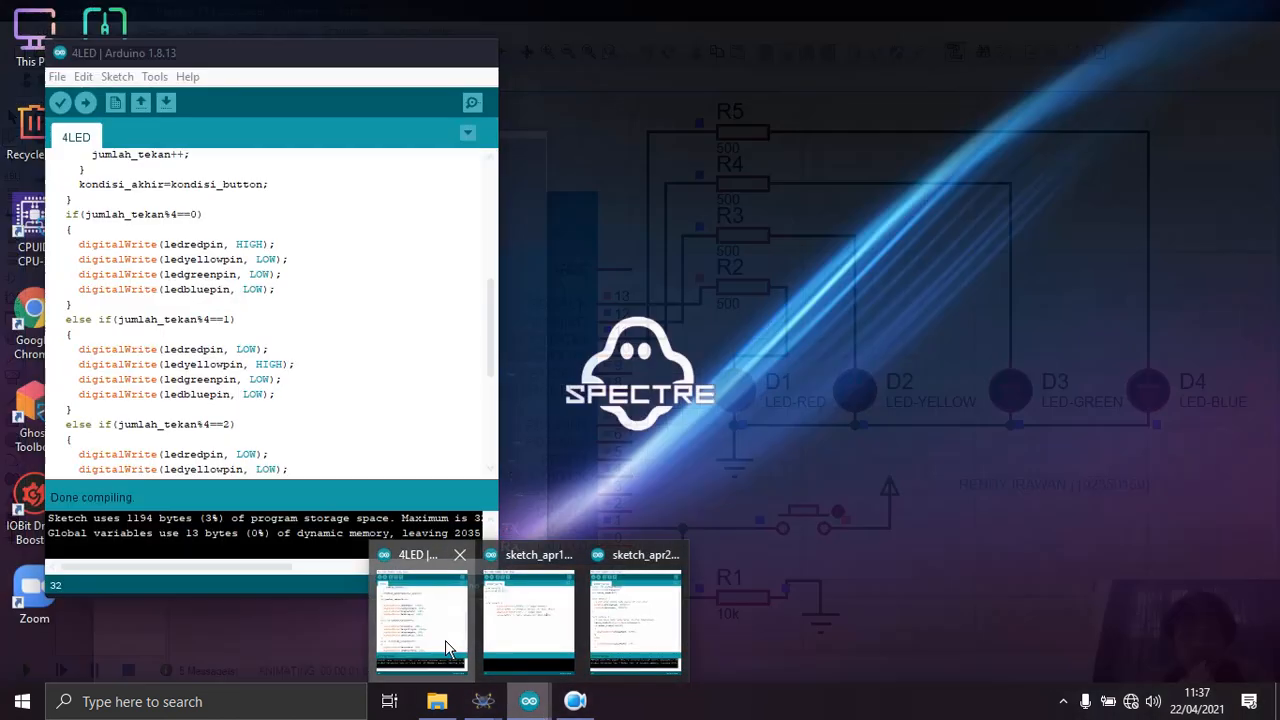
pyautogui.click(445, 640)
pyautogui.click(106, 320)
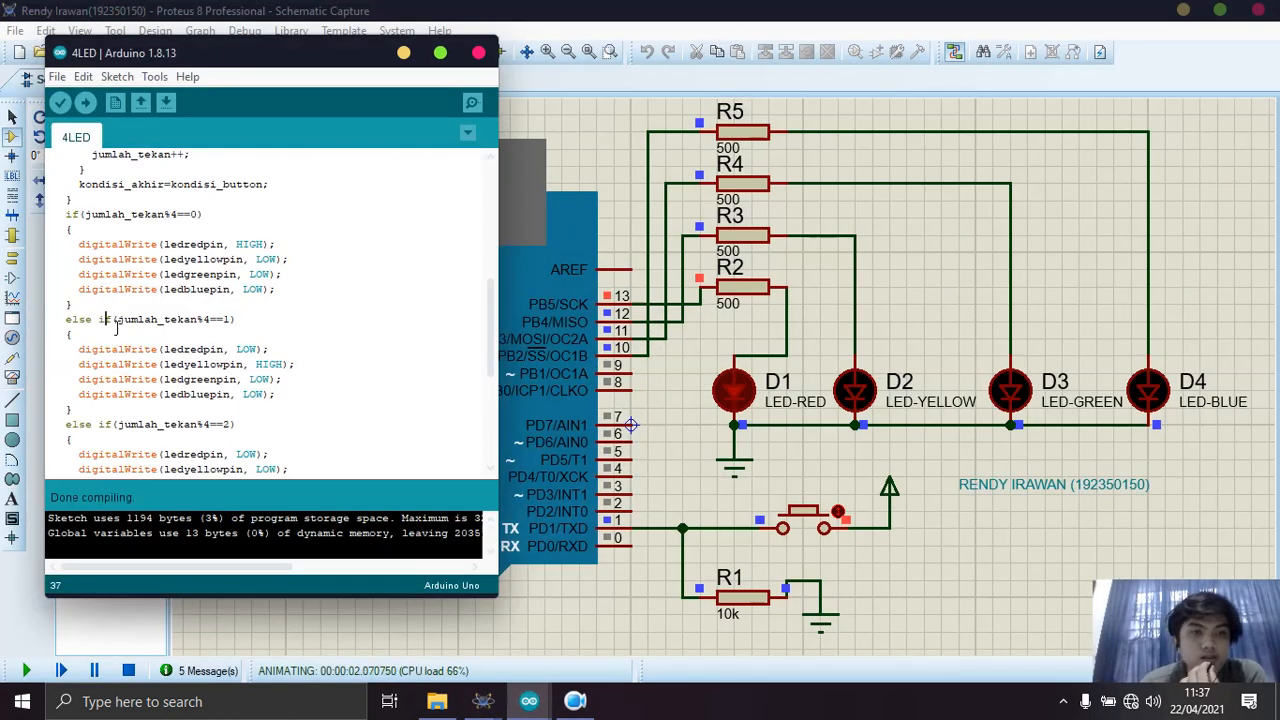
pyautogui.press('Right')
pyautogui.press('Right')
pyautogui.press('Right')
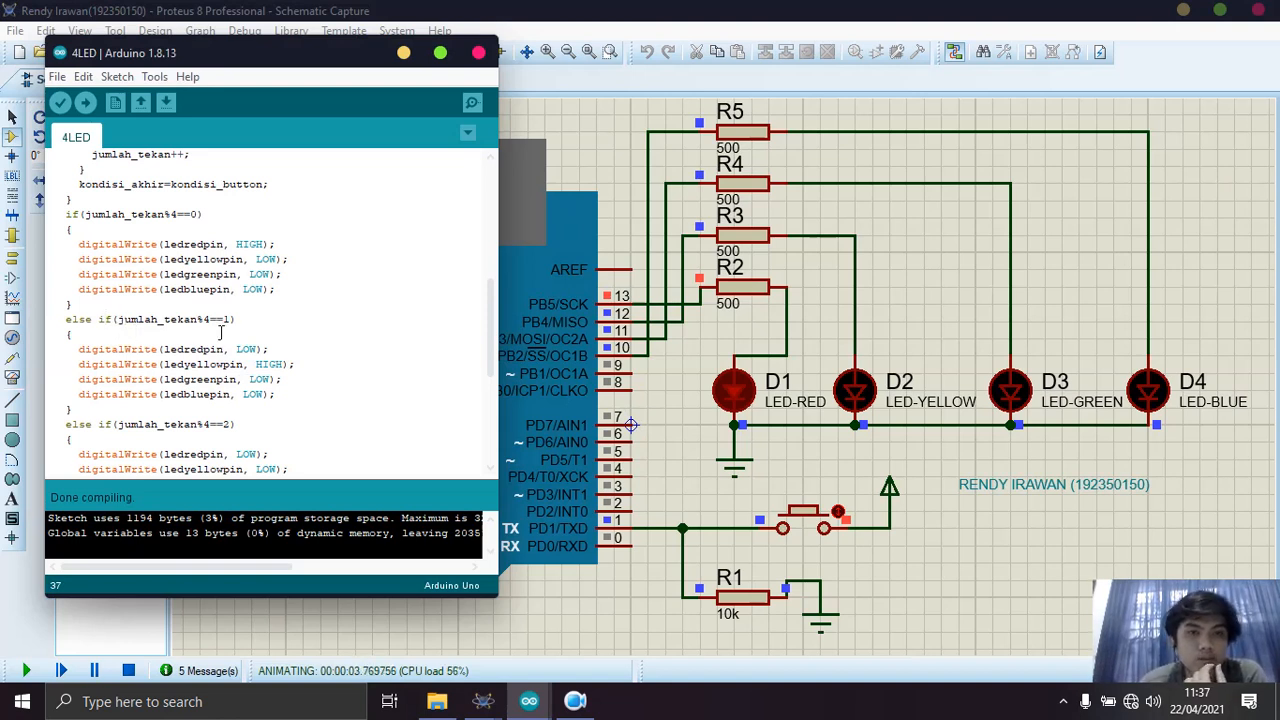
pyautogui.click(146, 351)
pyautogui.click(122, 368)
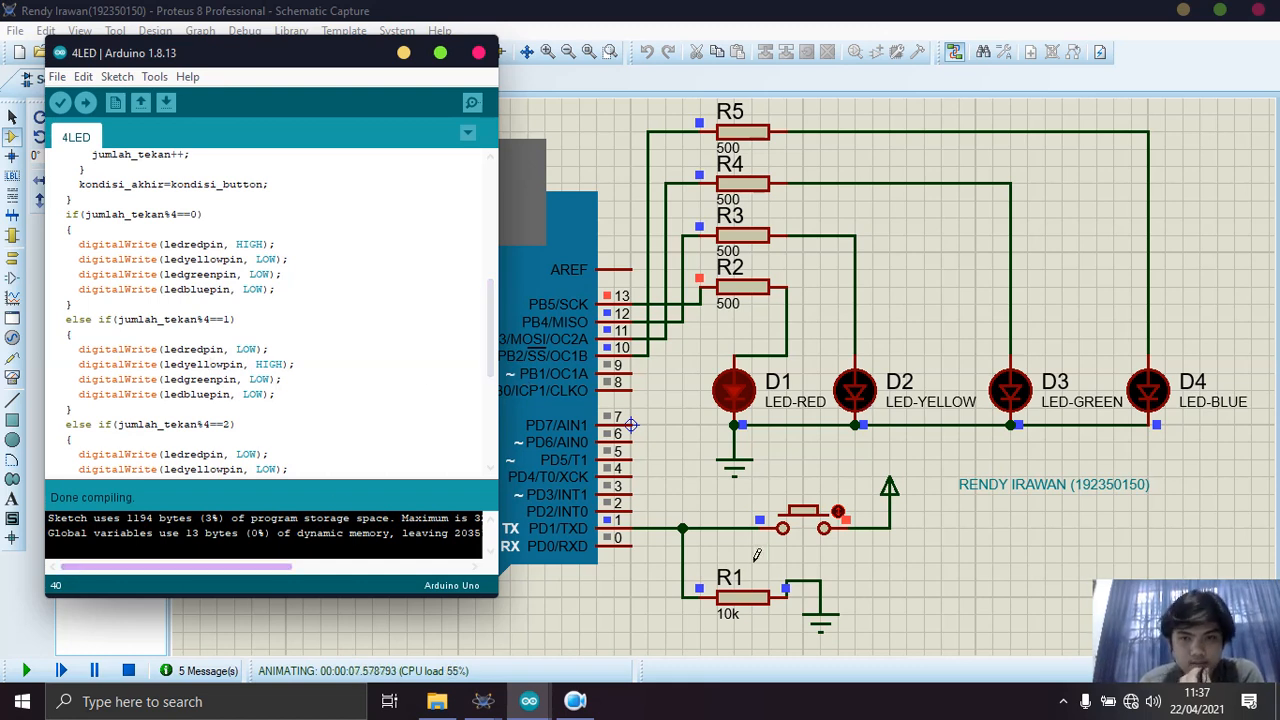
# Push the simulated button once and examine the else if(jumlah_tekan%4==2) branch with its ledgreenpin line in the 4LED sketch.
pyautogui.click(820, 528)
pyautogui.click(820, 528)
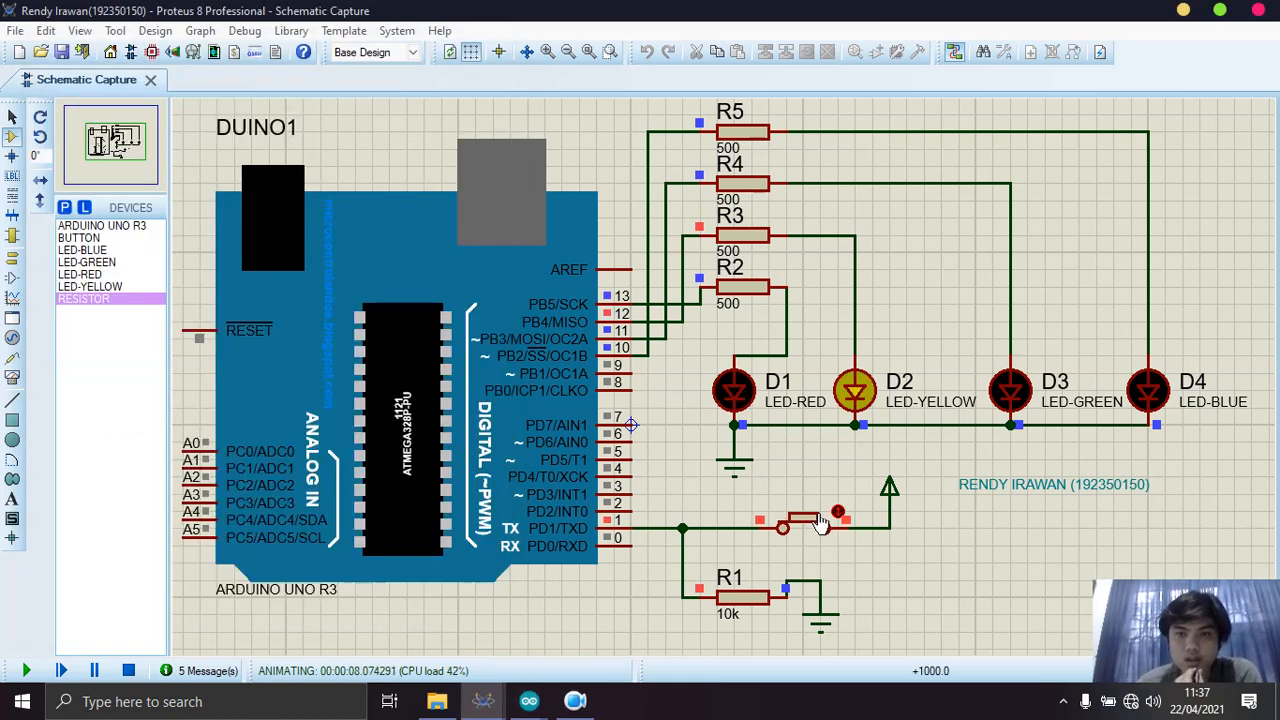
pyautogui.click(529, 701)
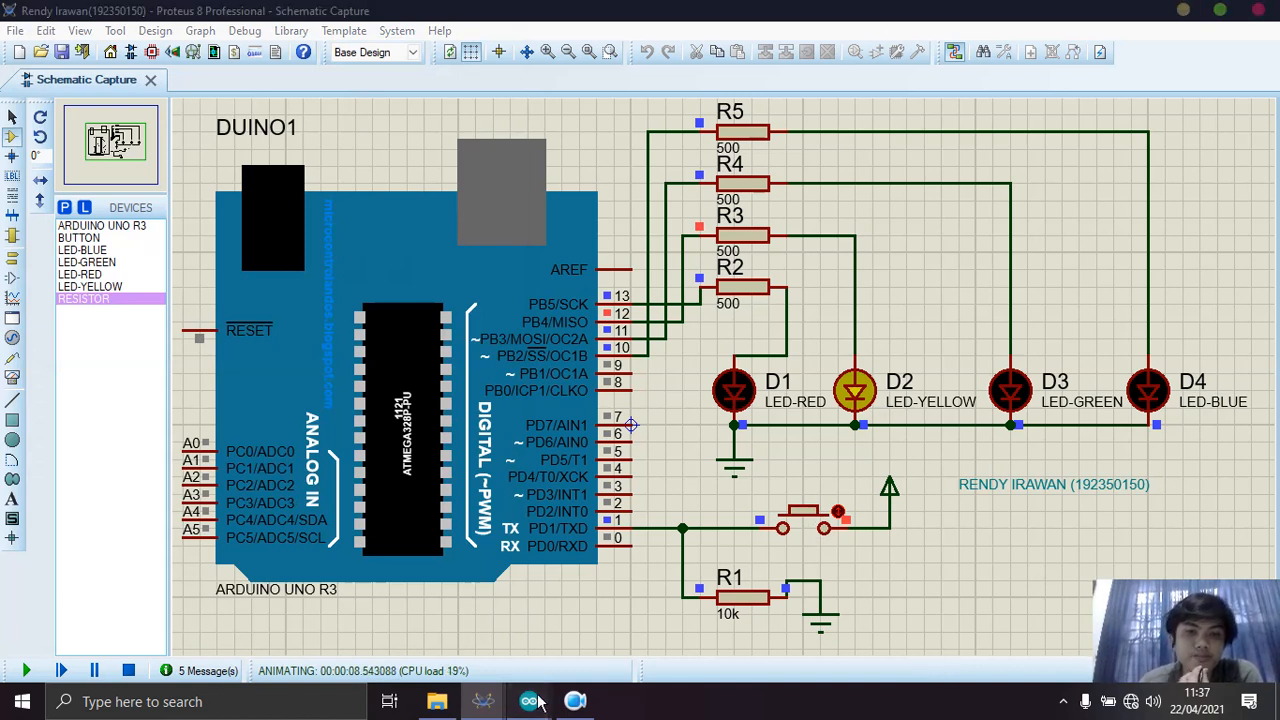
pyautogui.click(407, 632)
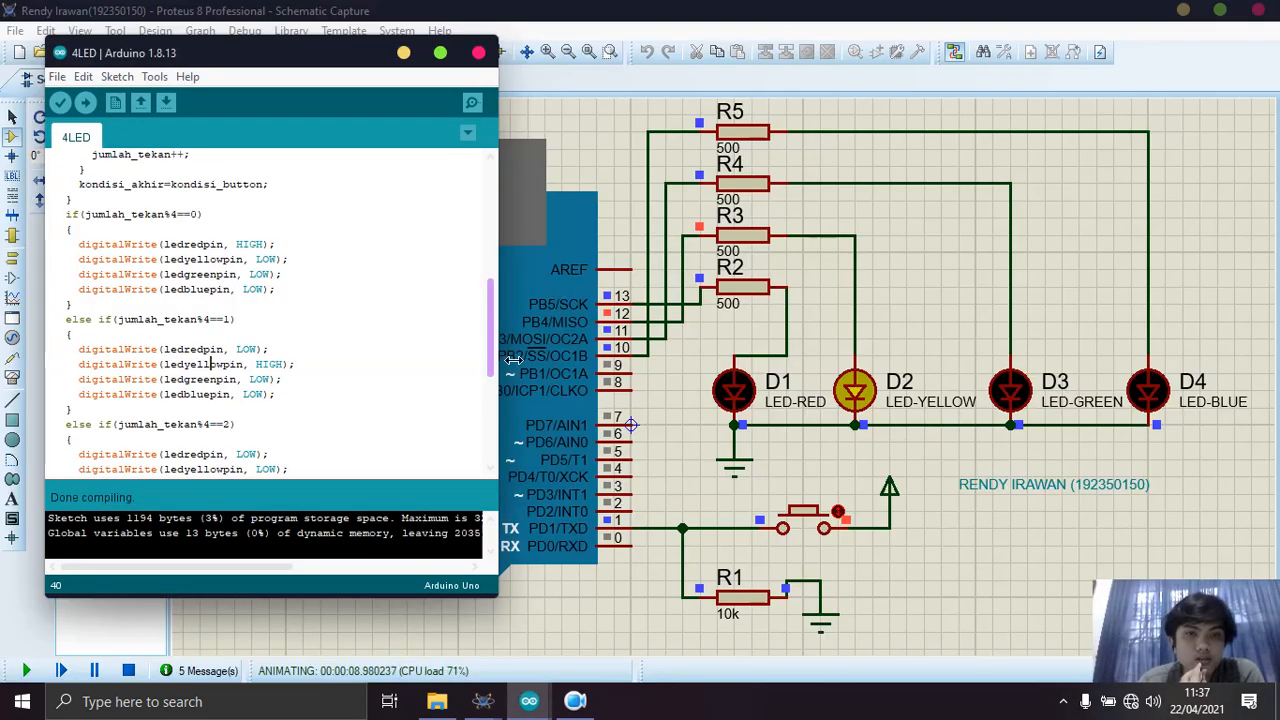
pyautogui.scroll(-3, 480, 380)
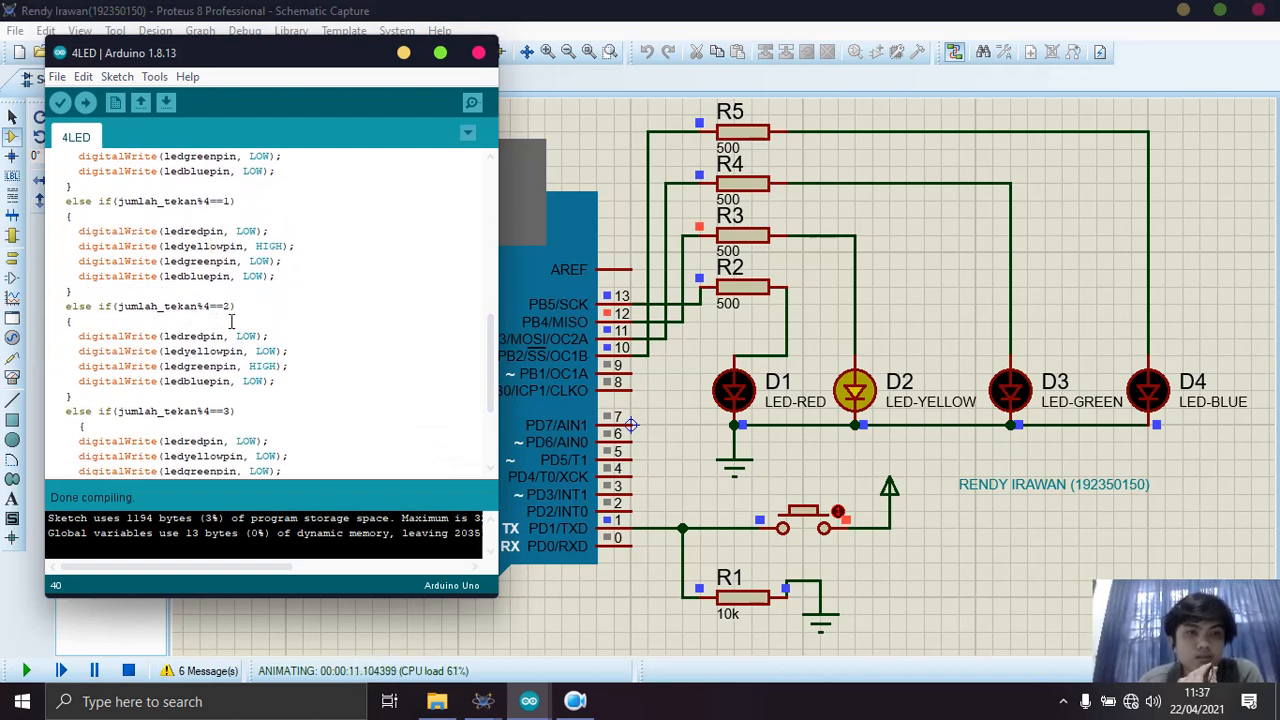
pyautogui.click(248, 369)
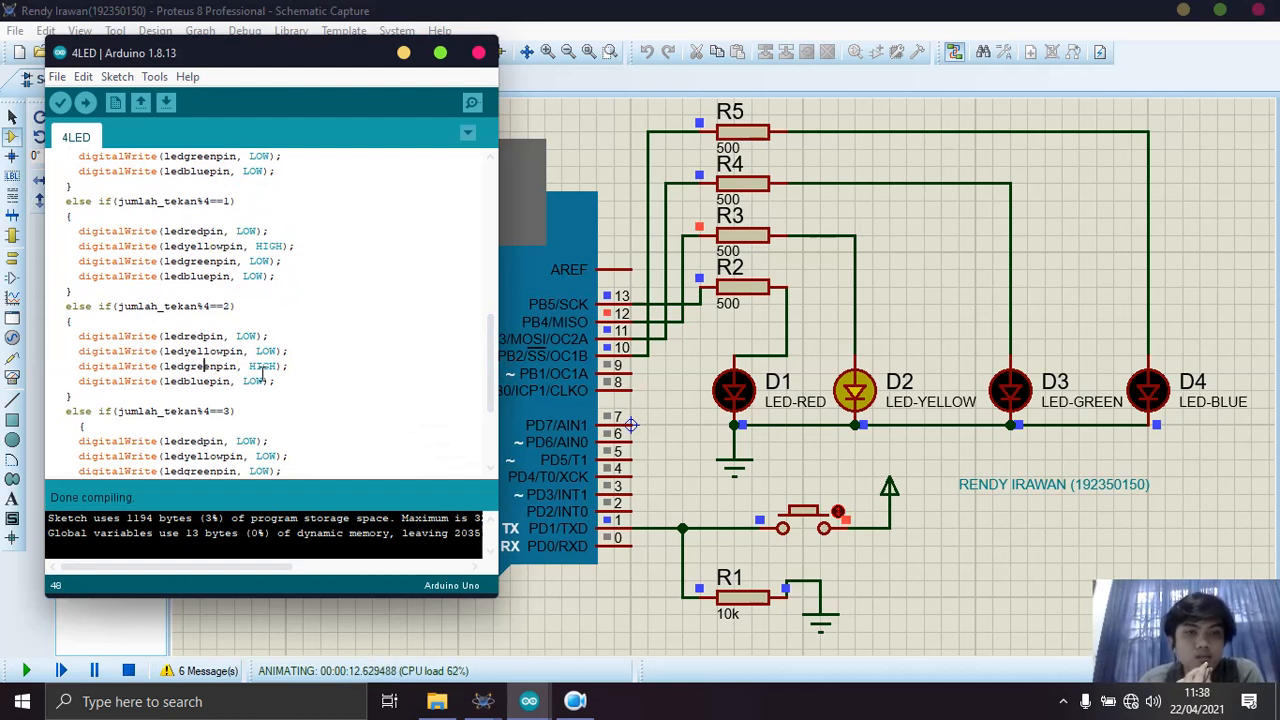
# Push the simulated button a second time and examine the else if(jumlah_tekan%4==3) branch in the 4LED sketch.
pyautogui.click(818, 515)
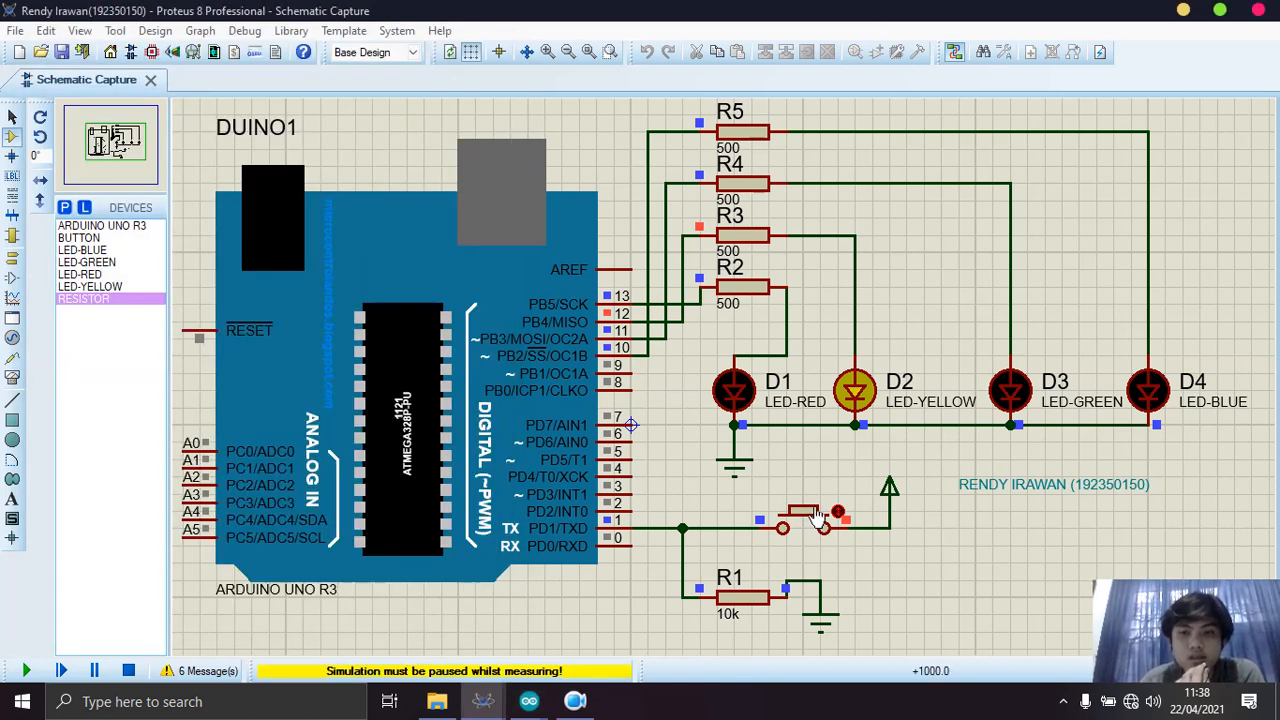
pyautogui.click(819, 523)
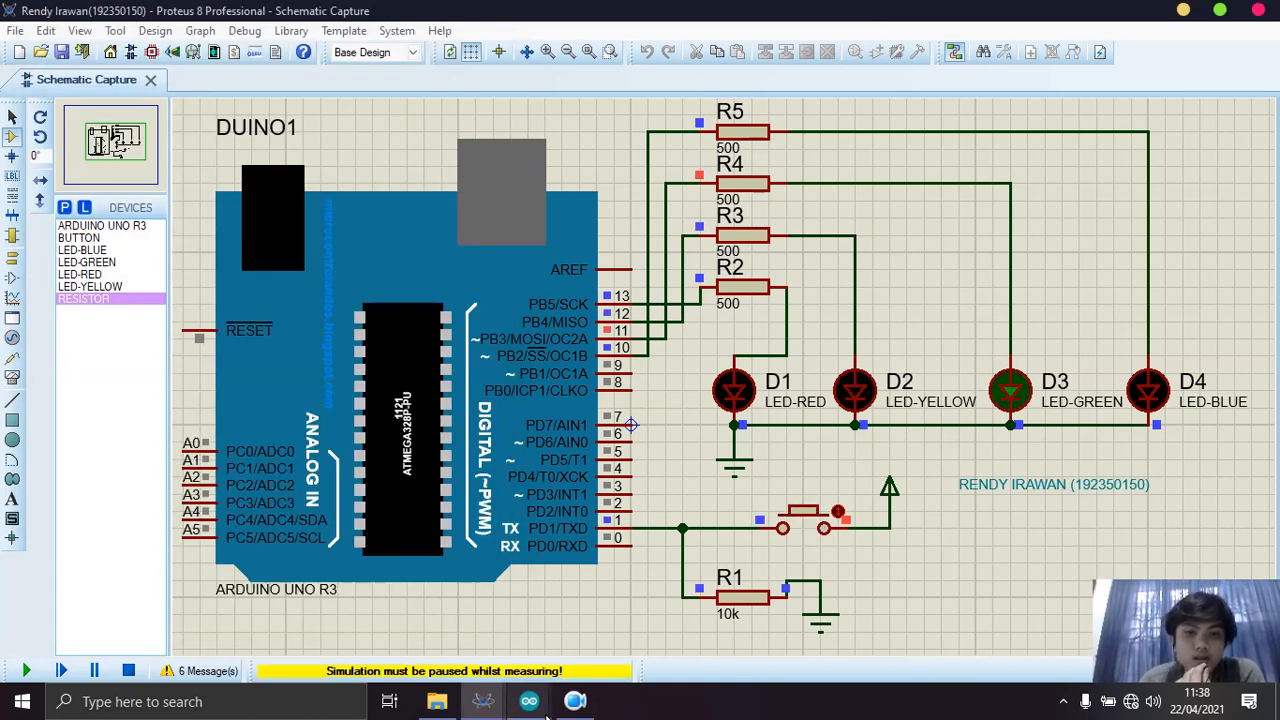
pyautogui.moveTo(533, 705)
pyautogui.click(423, 609)
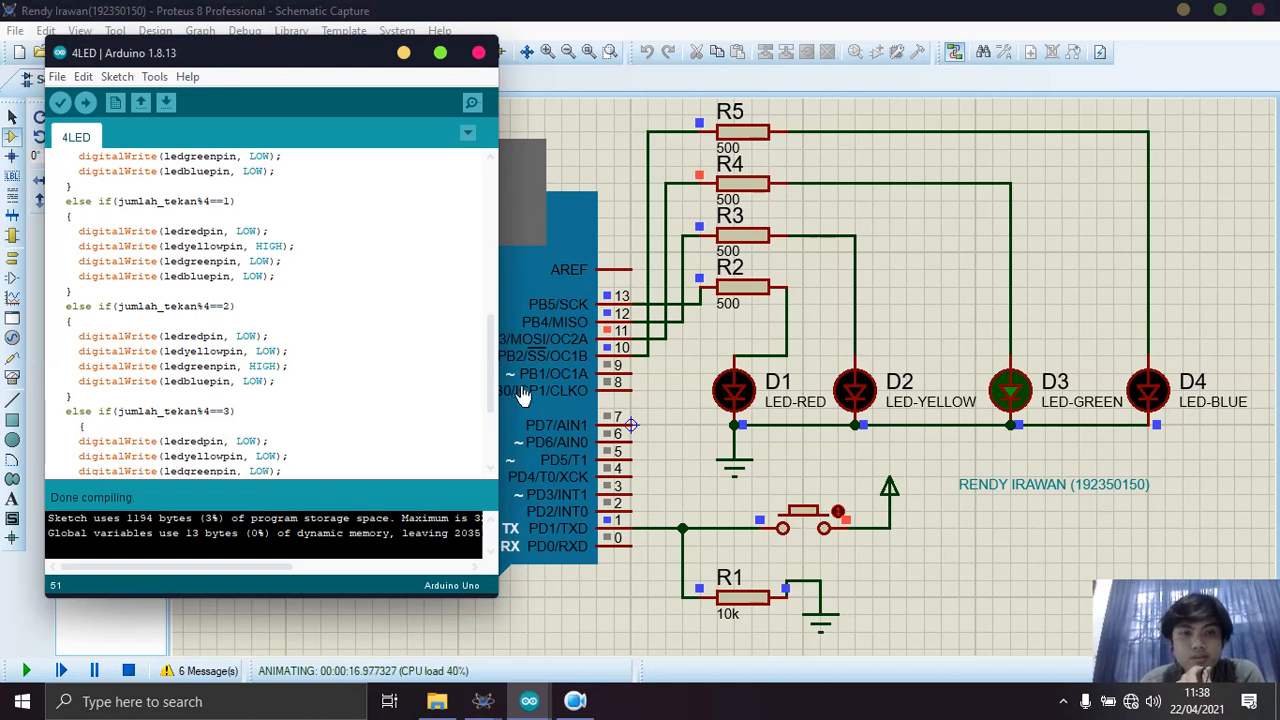
pyautogui.moveTo(490, 348); pyautogui.dragTo(490, 380)
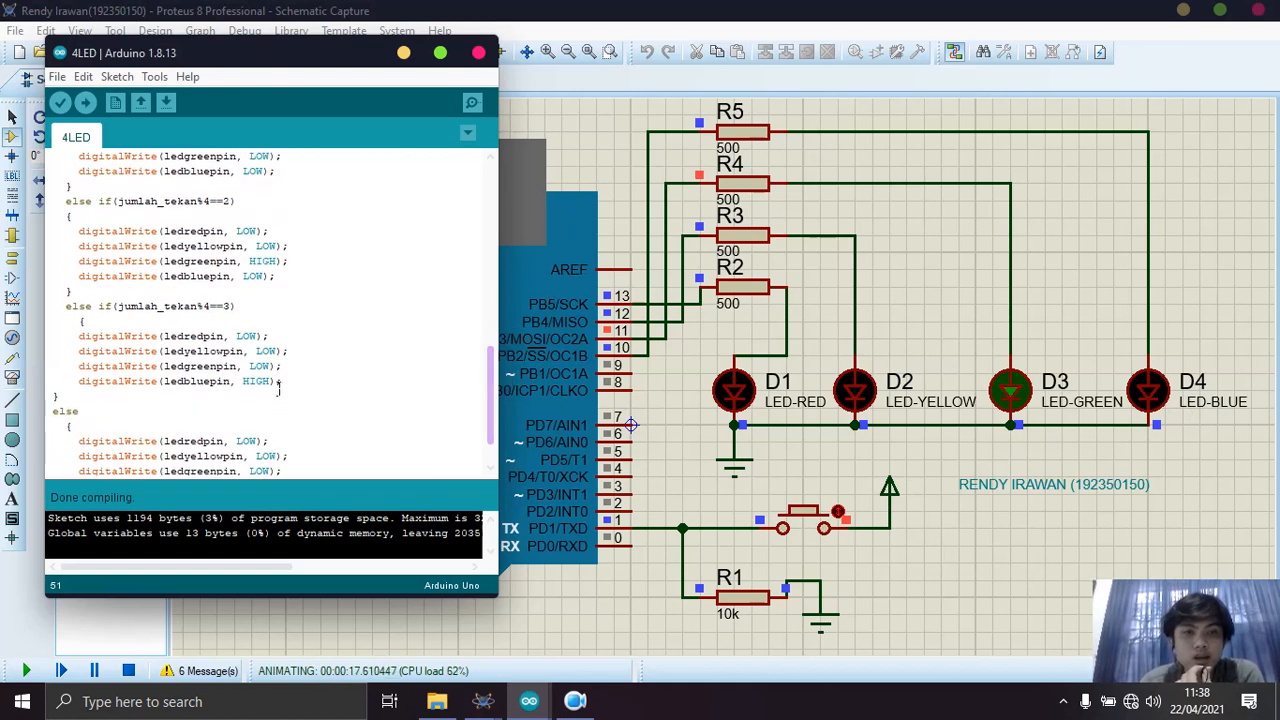
# Push the simulated button a third time and examine the closing else branch of the 4LED sketch.
pyautogui.click(815, 525)
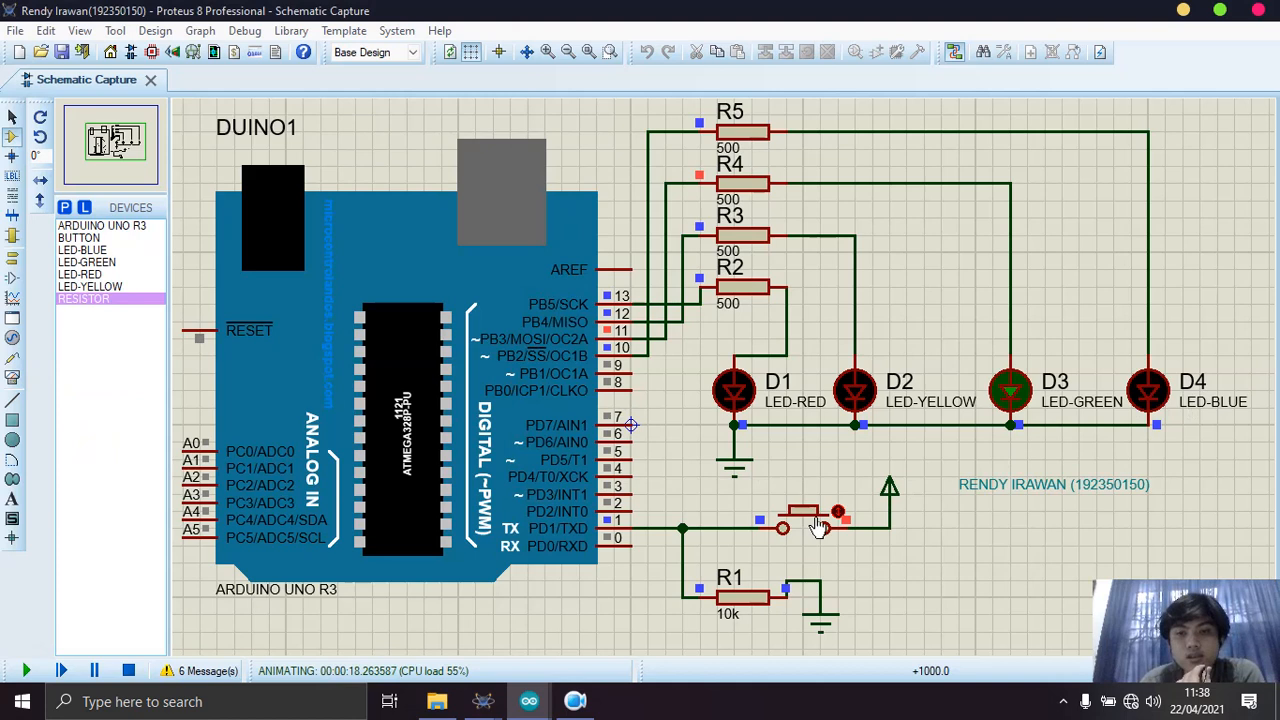
pyautogui.moveTo(529, 701)
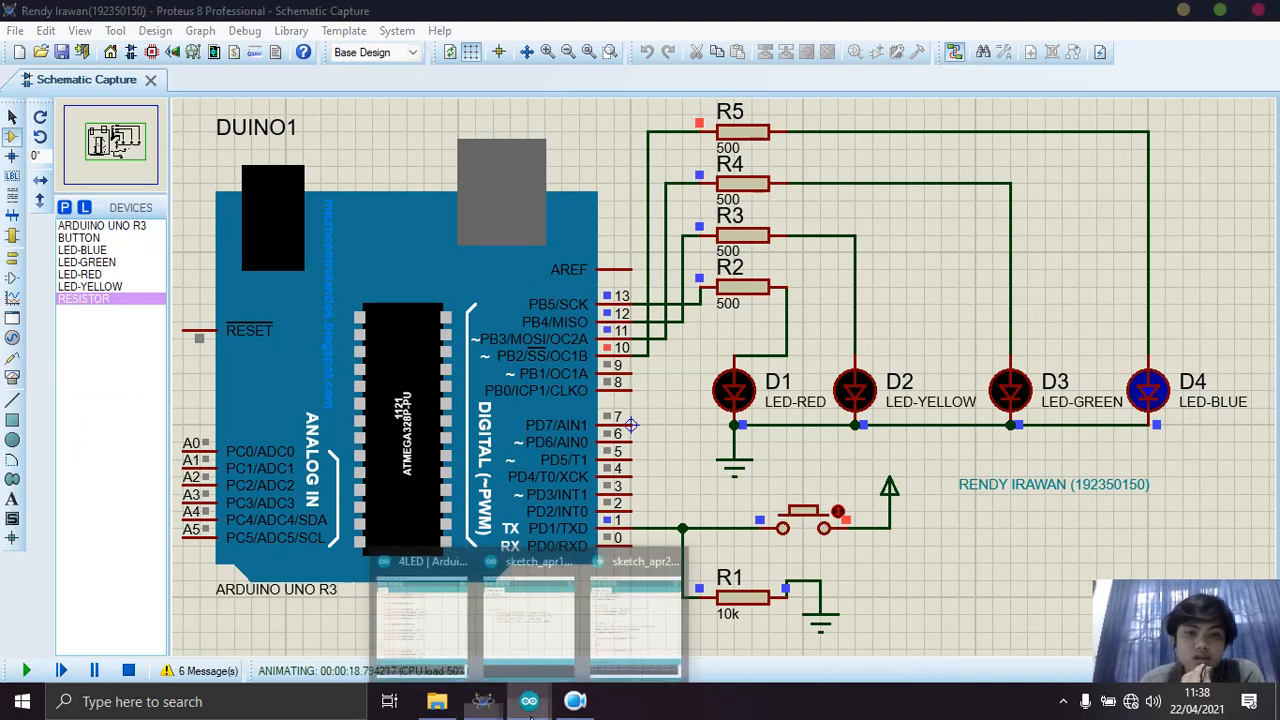
pyautogui.click(435, 643)
pyautogui.scroll(-1, 470, 467)
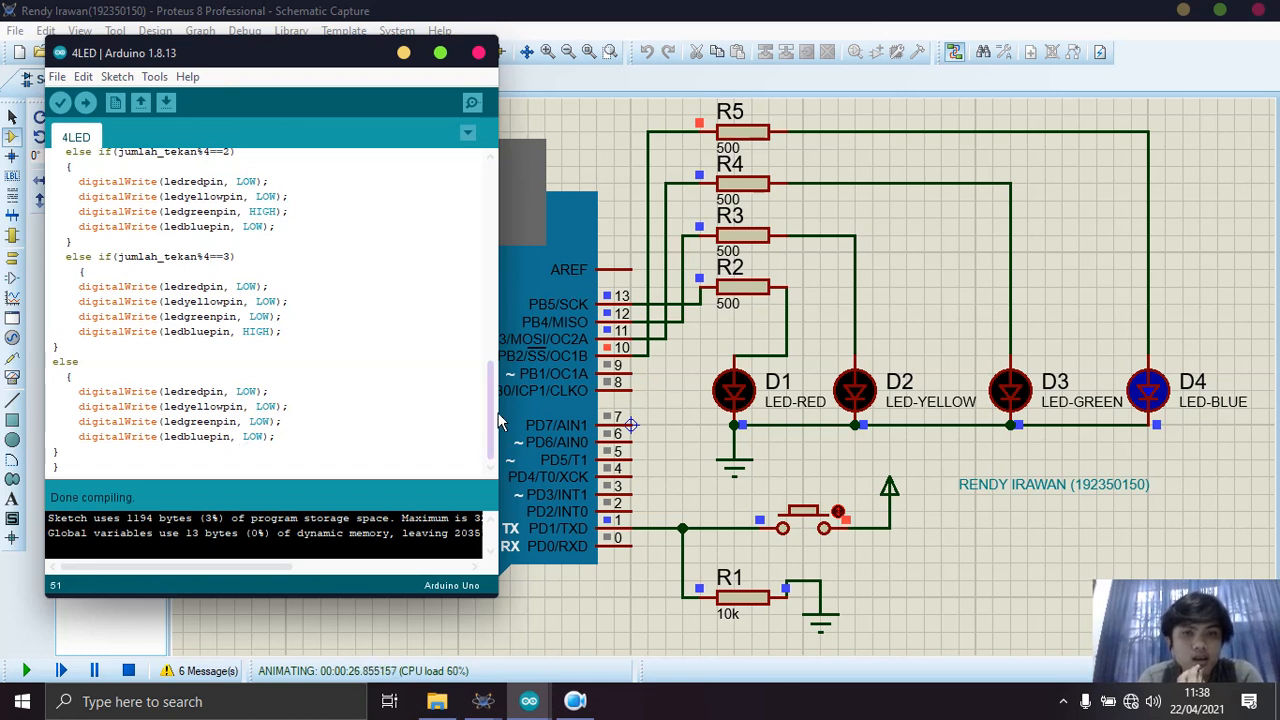
# Compare the if(jumlah_tekan%4==0) branch and its ledredpin line with the closing else branch of the 4LED sketch.
pyautogui.moveTo(493, 420); pyautogui.dragTo(500, 298)
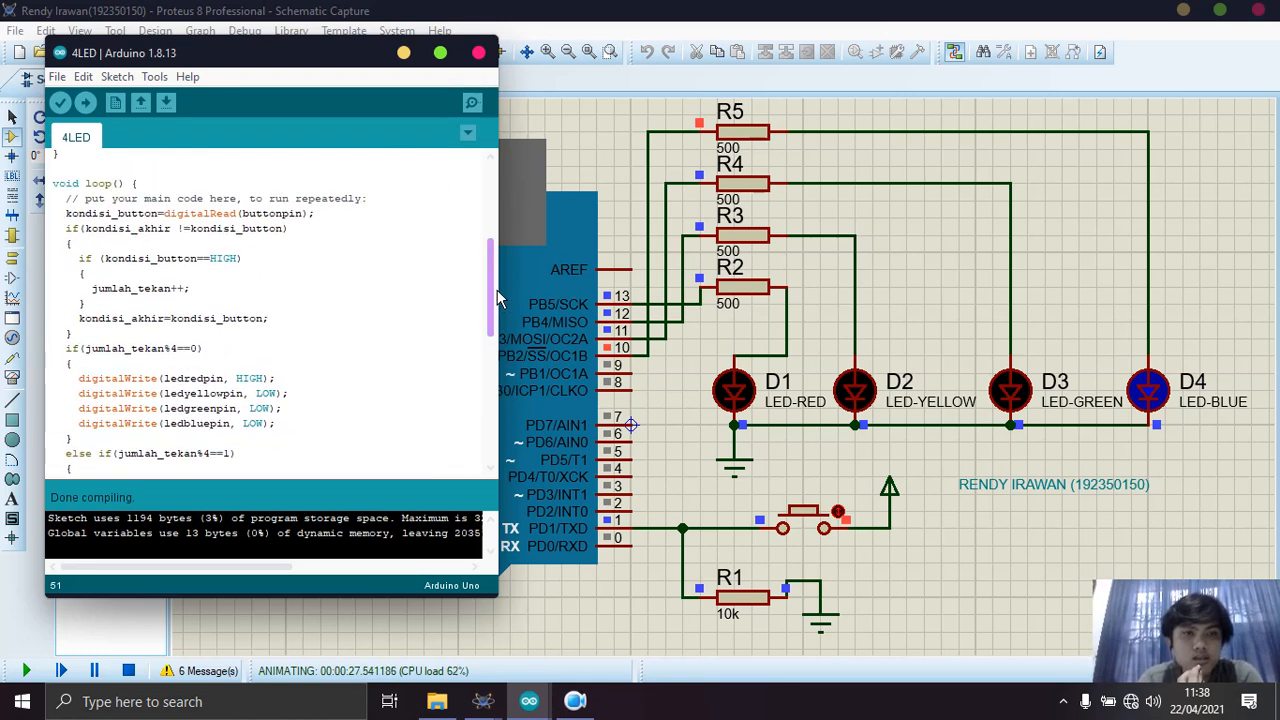
pyautogui.moveTo(499, 254); pyautogui.dragTo(497, 299)
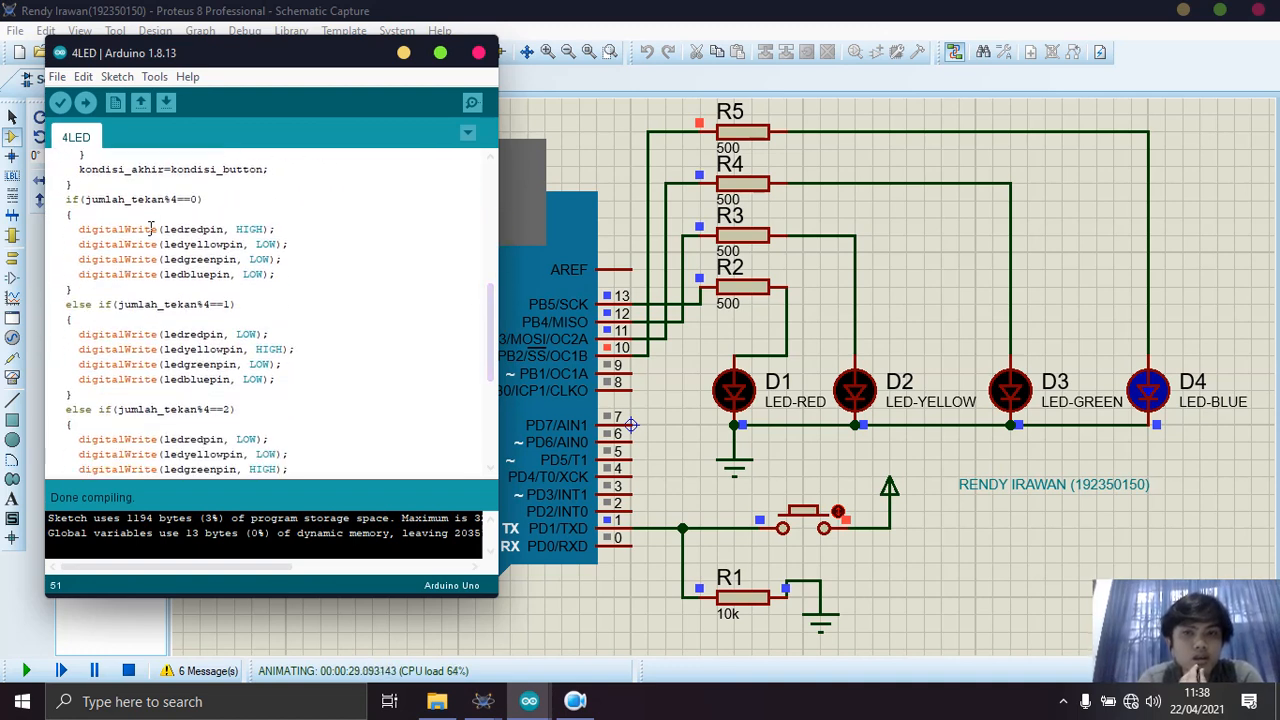
pyautogui.click(268, 231)
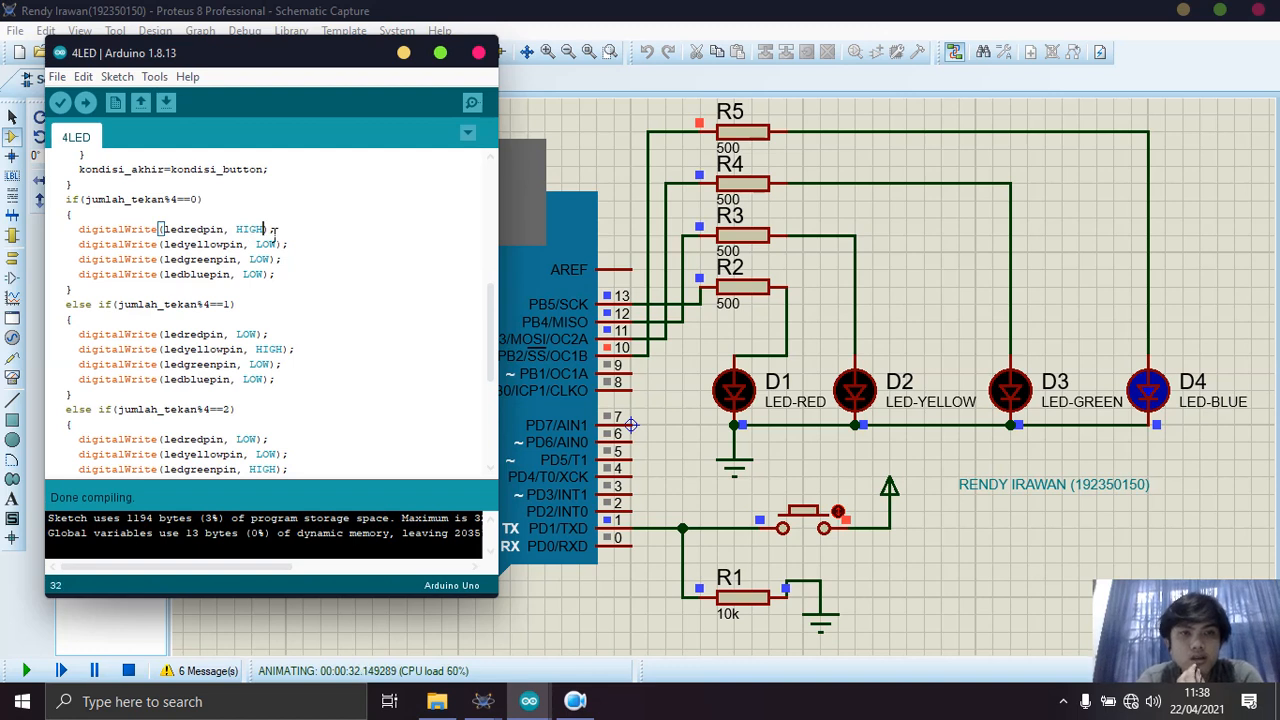
pyautogui.moveTo(497, 352); pyautogui.dragTo(503, 435)
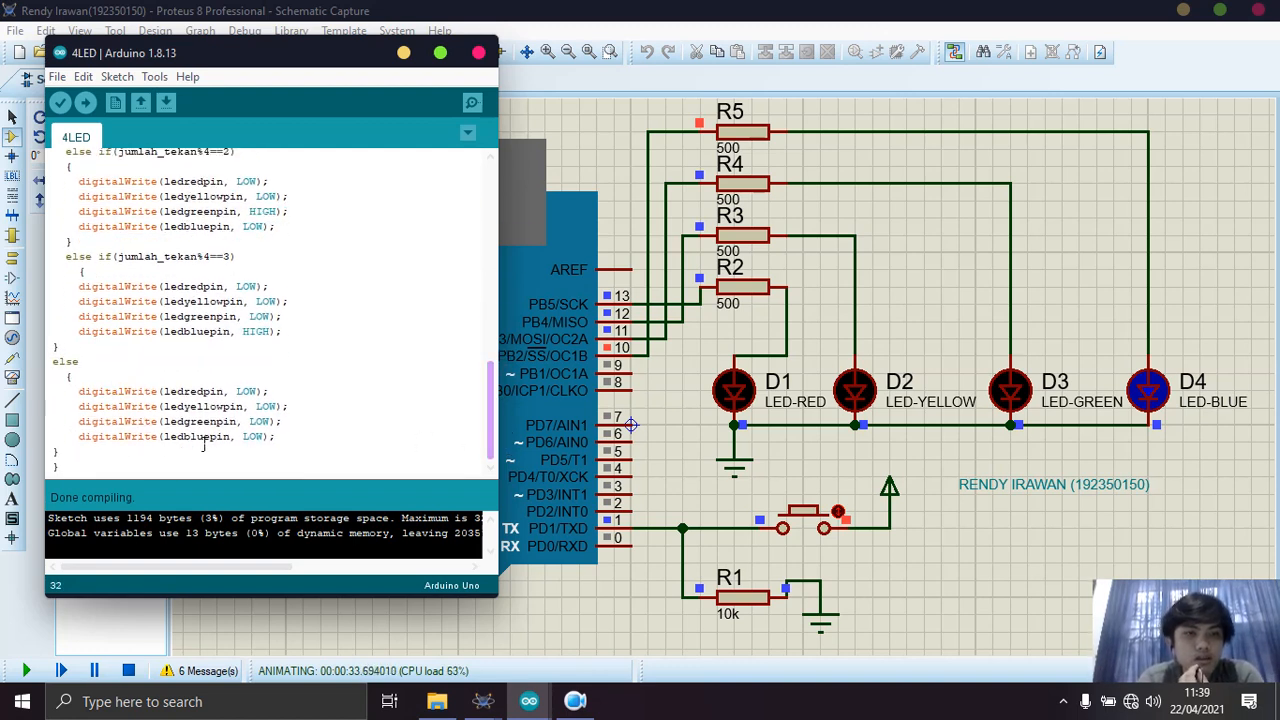
# Stop the simulation and change the first condition of the 4LED sketch to if(jumlah_tekan%5==1).
pyautogui.click(135, 676)
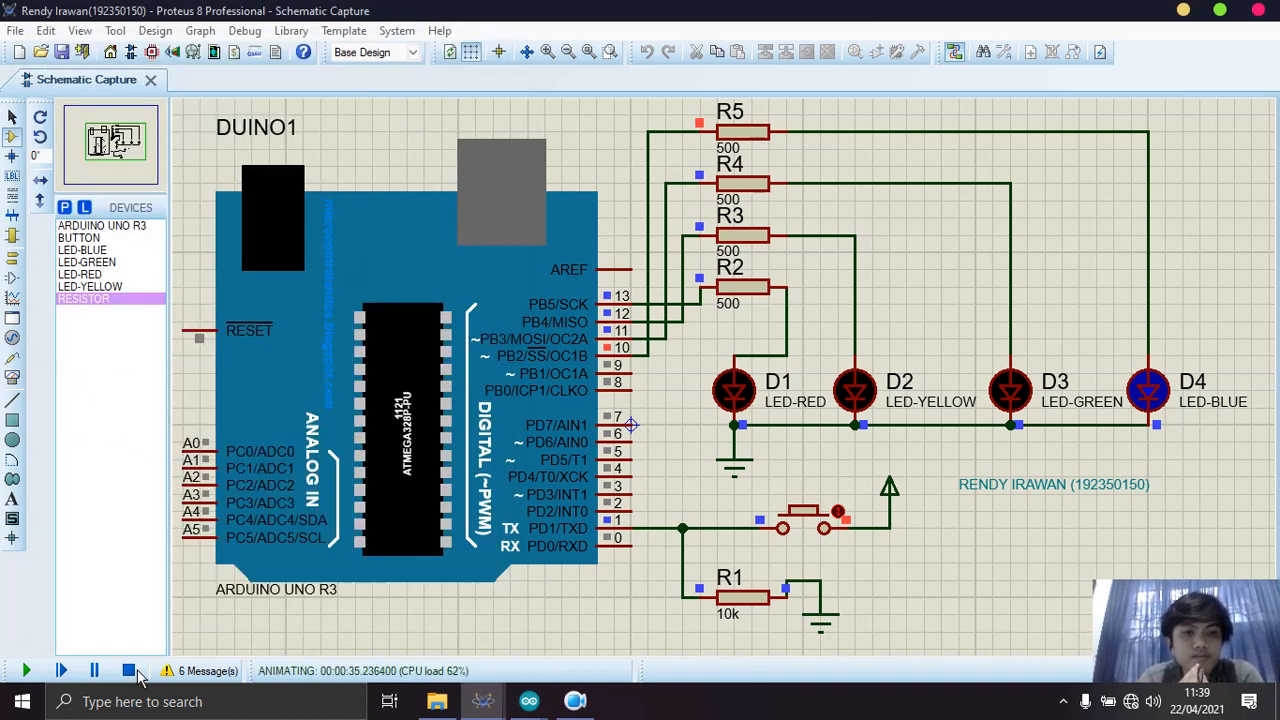
pyautogui.click(136, 674)
pyautogui.moveTo(529, 701)
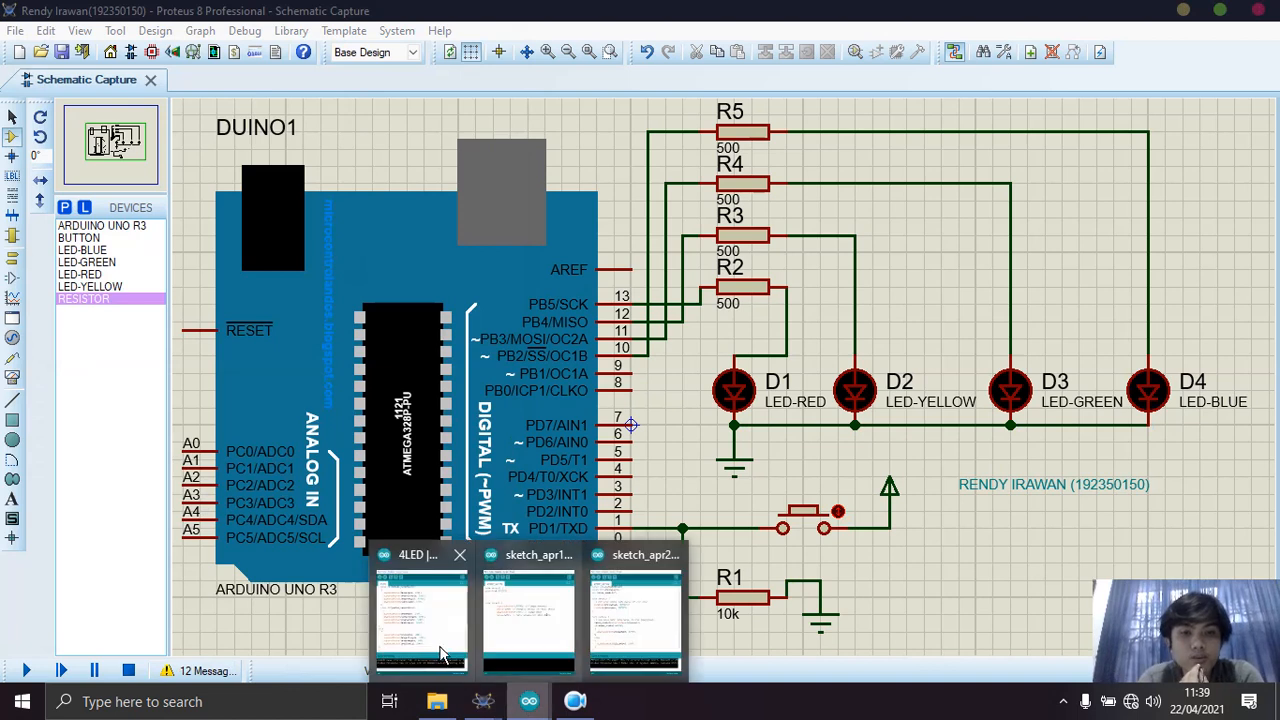
pyautogui.click(453, 660)
pyautogui.moveTo(503, 402); pyautogui.dragTo(490, 299)
pyautogui.click(172, 289)
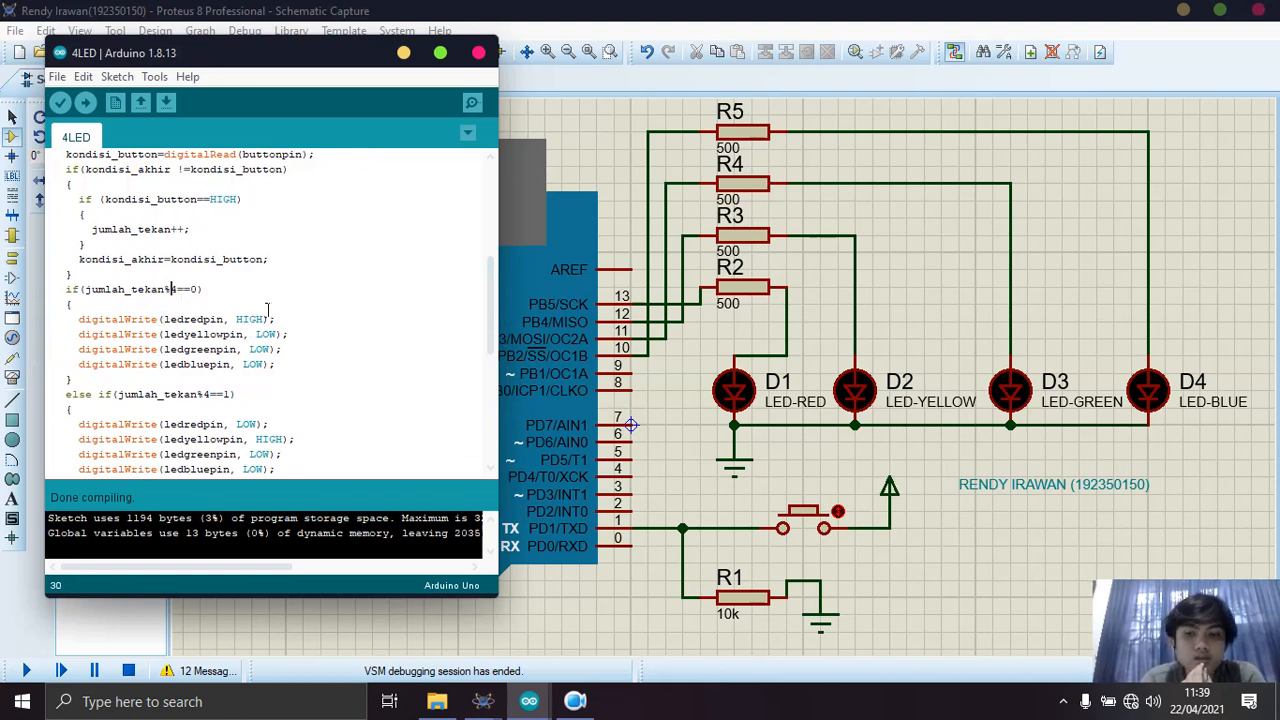
pyautogui.press('BackSpace')
pyautogui.write('5')
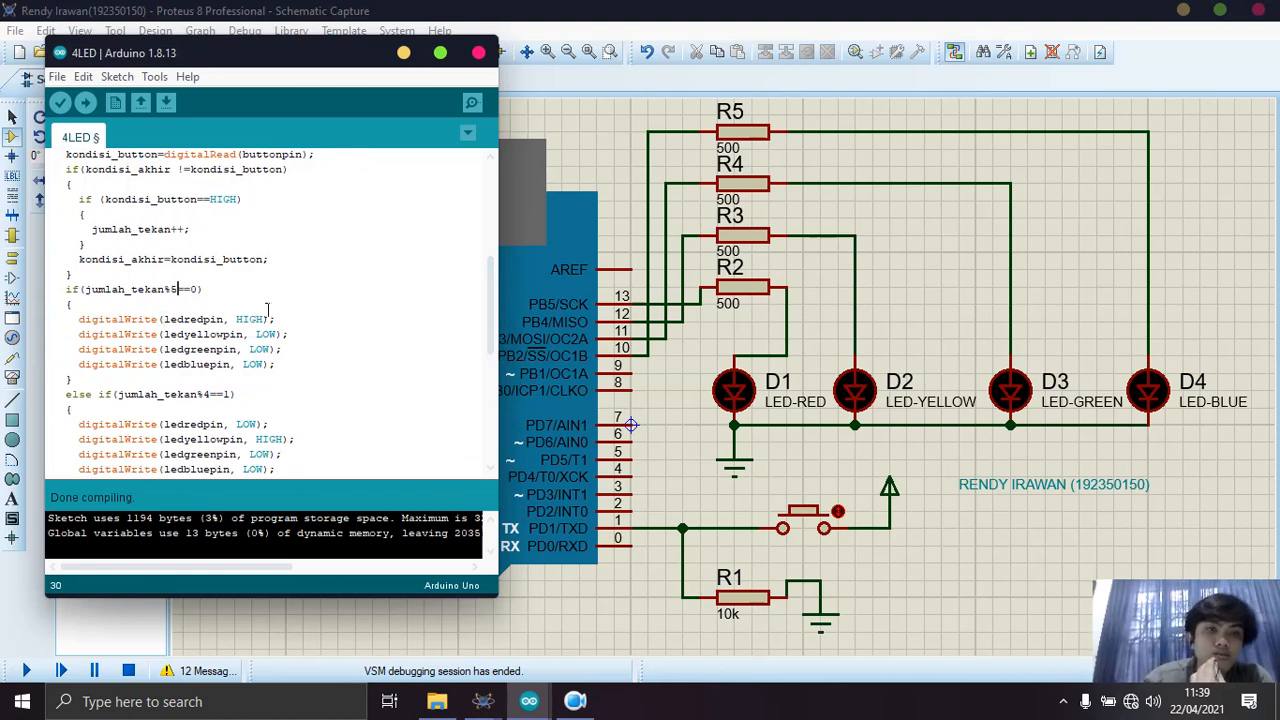
pyautogui.press('Right')
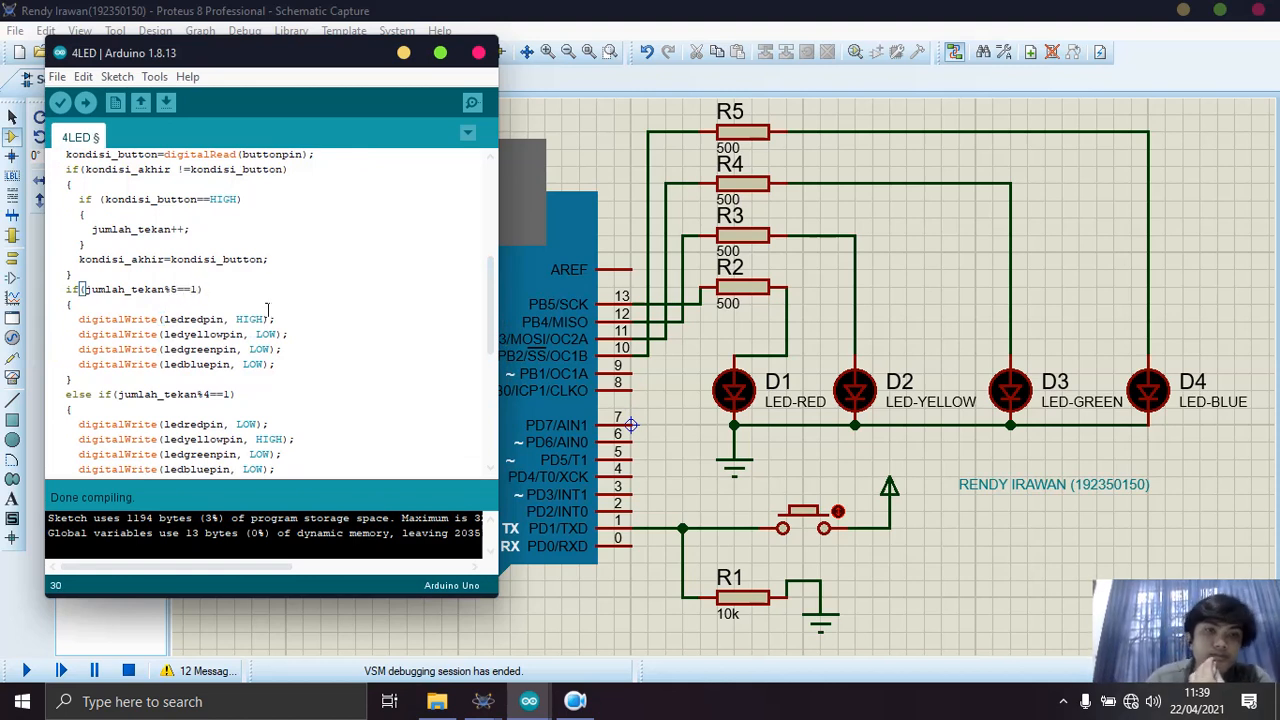
# Change the condition of the yellow LED branch to else if(jumlah_tekan%5==2).
pyautogui.press('Down')
pyautogui.press('Down')
pyautogui.press('Down')
pyautogui.press('Down')
pyautogui.press('Down')
pyautogui.press('Down')
pyautogui.press('BackSpace')
pyautogui.write('5')
pyautogui.press('Right')
pyautogui.press('Right')
pyautogui.press('Right')
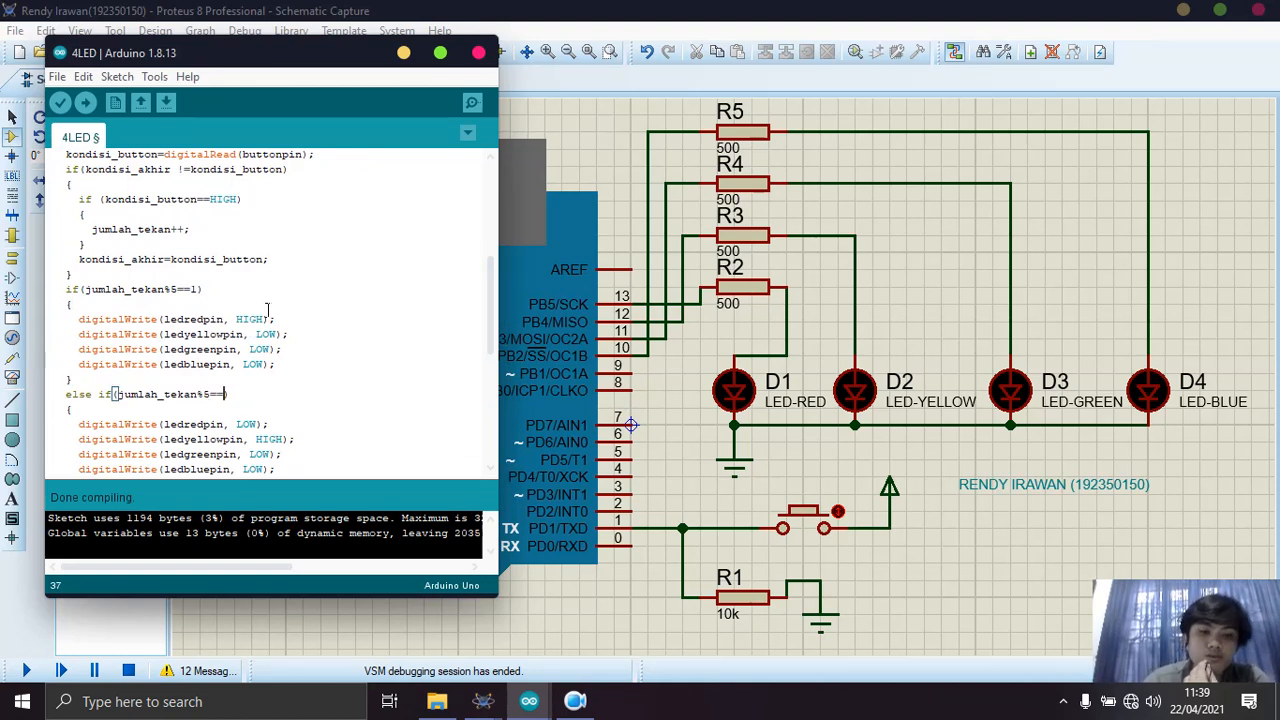
# Change the condition of the green LED branch to else if(jumlah_tekan%5==3).
pyautogui.press('Down')
pyautogui.press('Down')
pyautogui.press('Down')
pyautogui.press('Down')
pyautogui.press('Down')
pyautogui.press('Down')
pyautogui.press('Down')
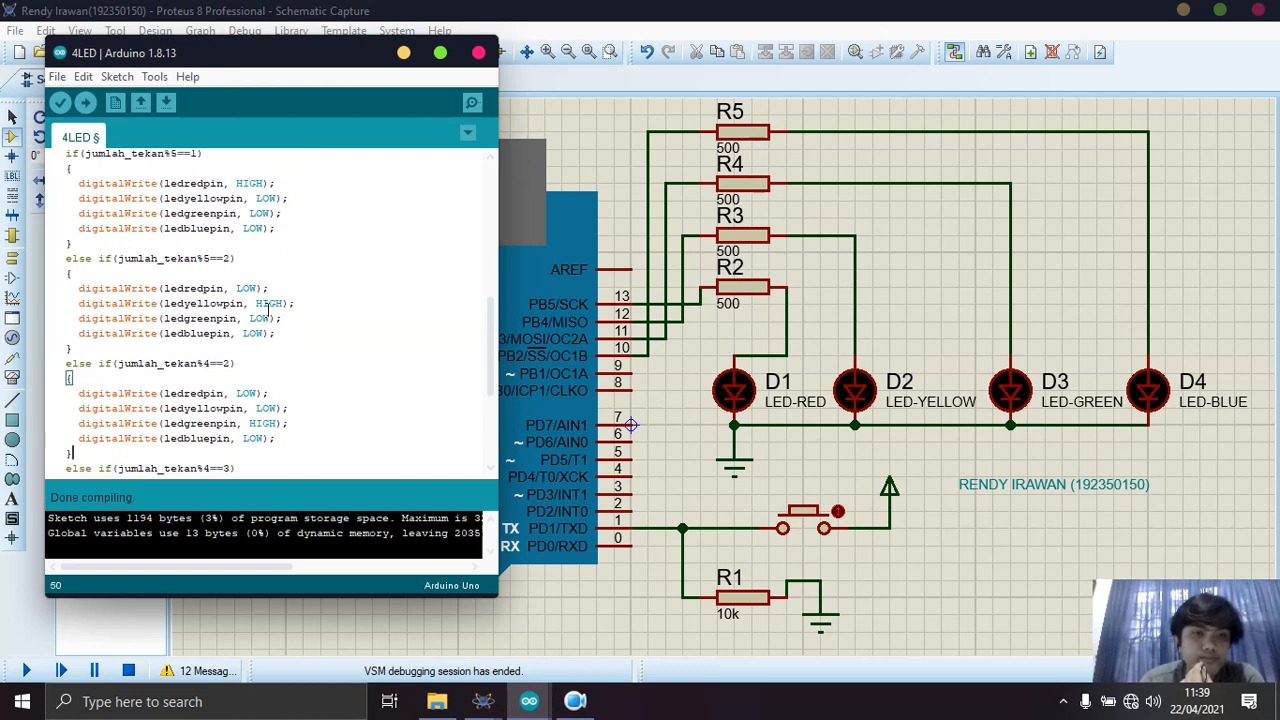
pyautogui.press('Up')
pyautogui.press('Left')
pyautogui.press('Left')
pyautogui.press('BackSpace')
pyautogui.write('5')
pyautogui.press('Right')
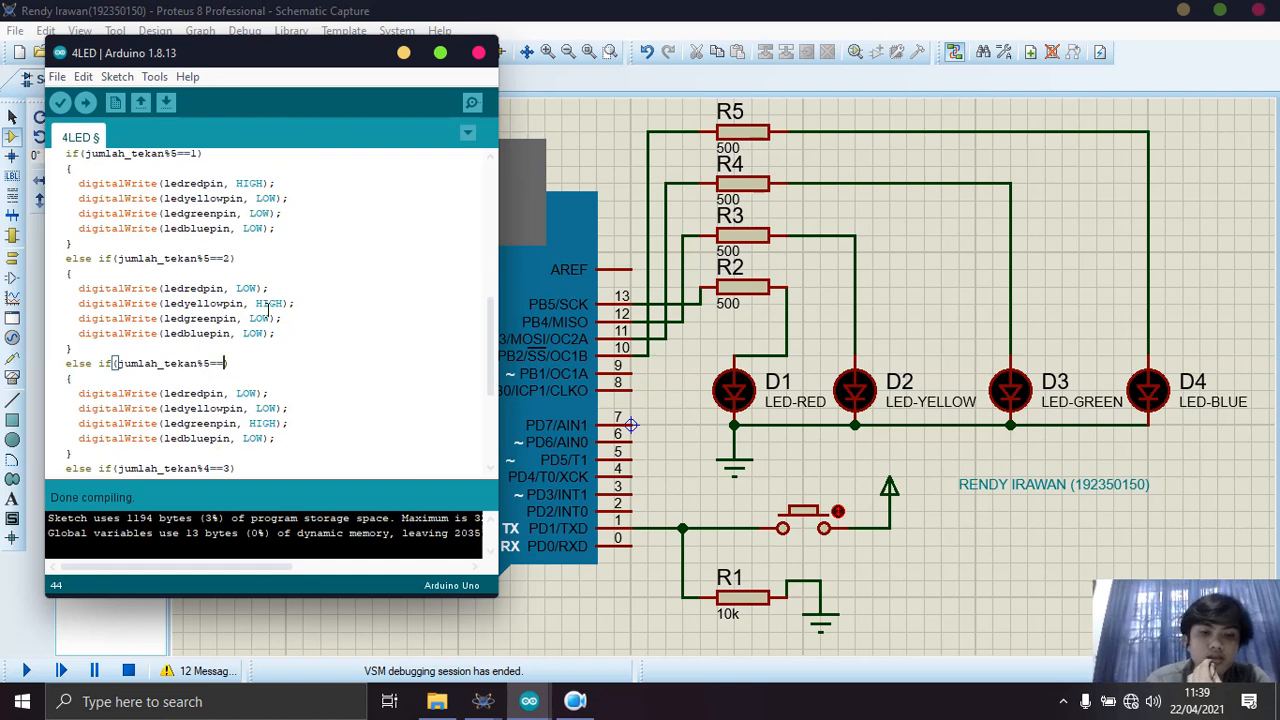
# Change the condition of the blue LED branch to else if(jumlah_tekan%5==4).
pyautogui.press('Down')
pyautogui.press('Down')
pyautogui.press('Down')
pyautogui.press('Down')
pyautogui.press('Down')
pyautogui.press('Down')
pyautogui.press('Down')
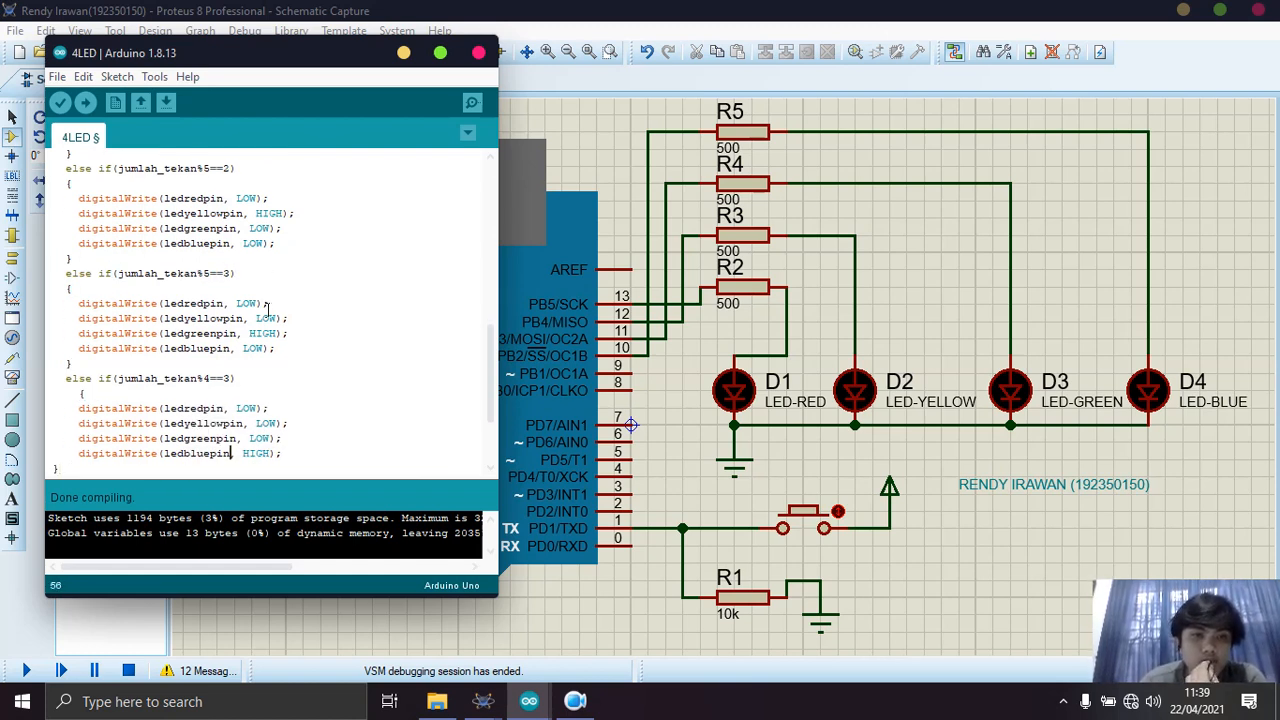
pyautogui.press('Left')
pyautogui.press('Left')
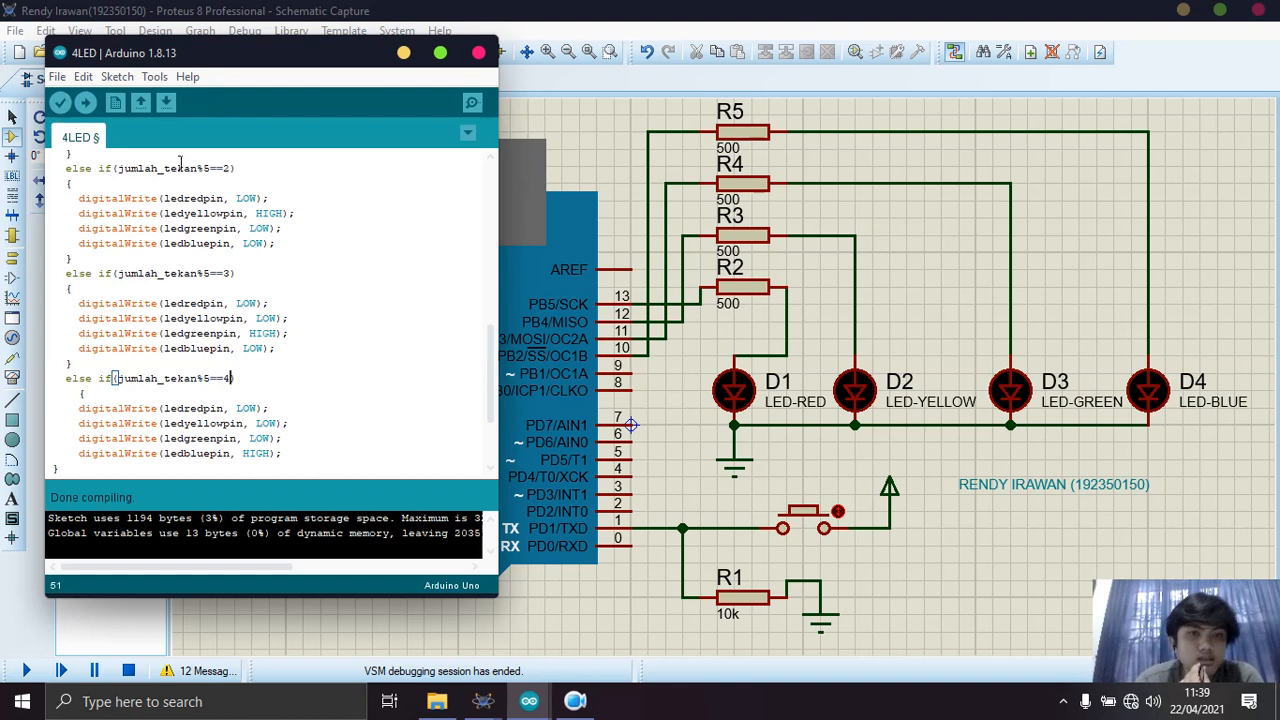
# Save the edited 4LED sketch and compile it.
pyautogui.hotkey('ctrl', 's')
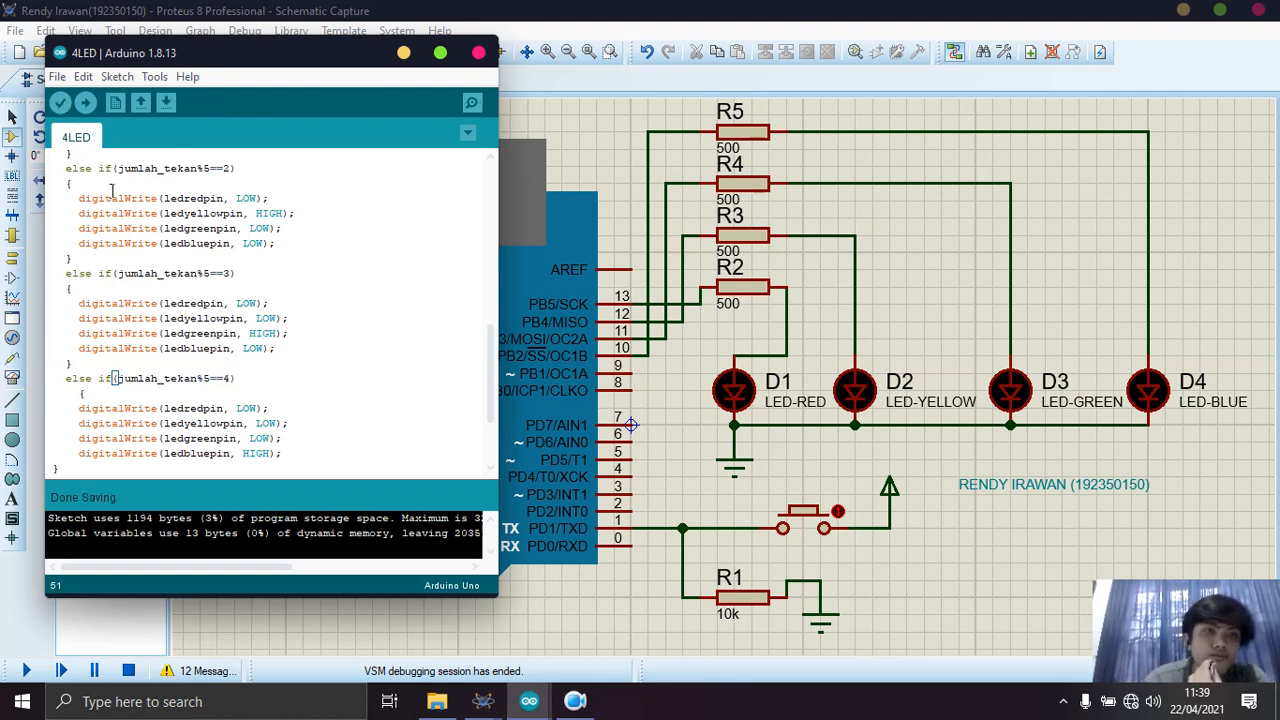
pyautogui.click(75, 111)
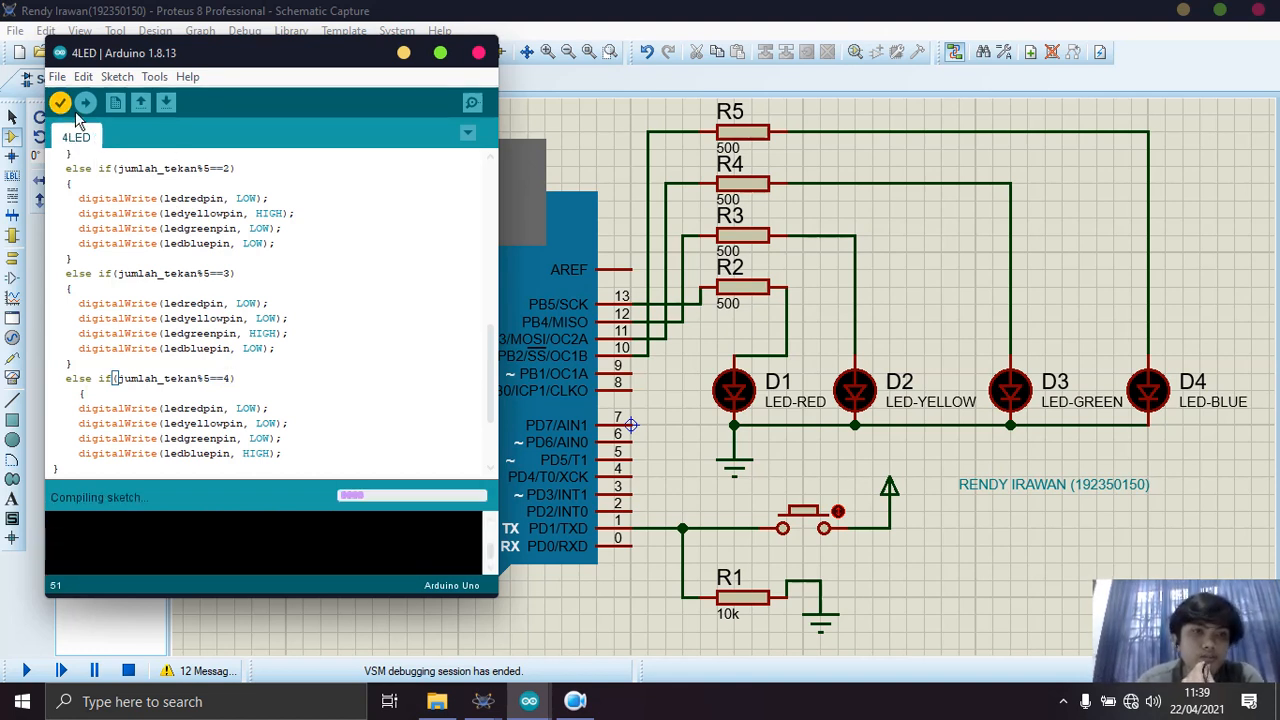
pyautogui.click(118, 78)
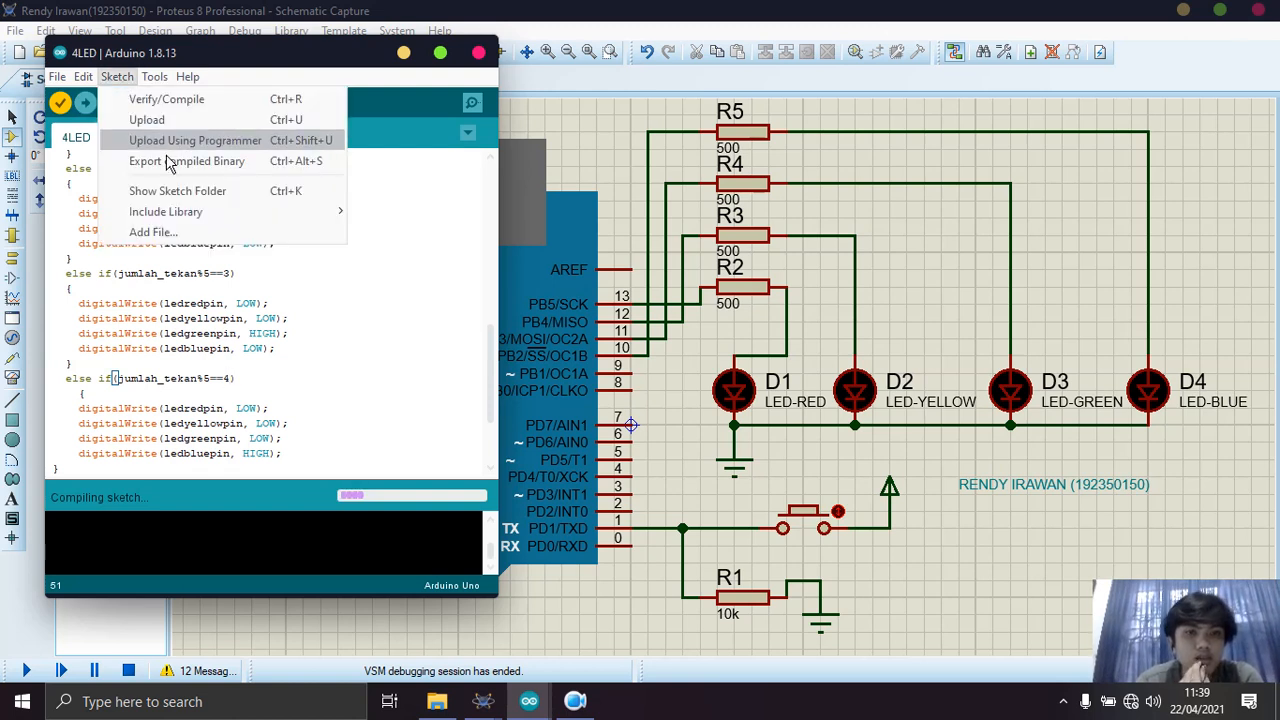
pyautogui.click(339, 315)
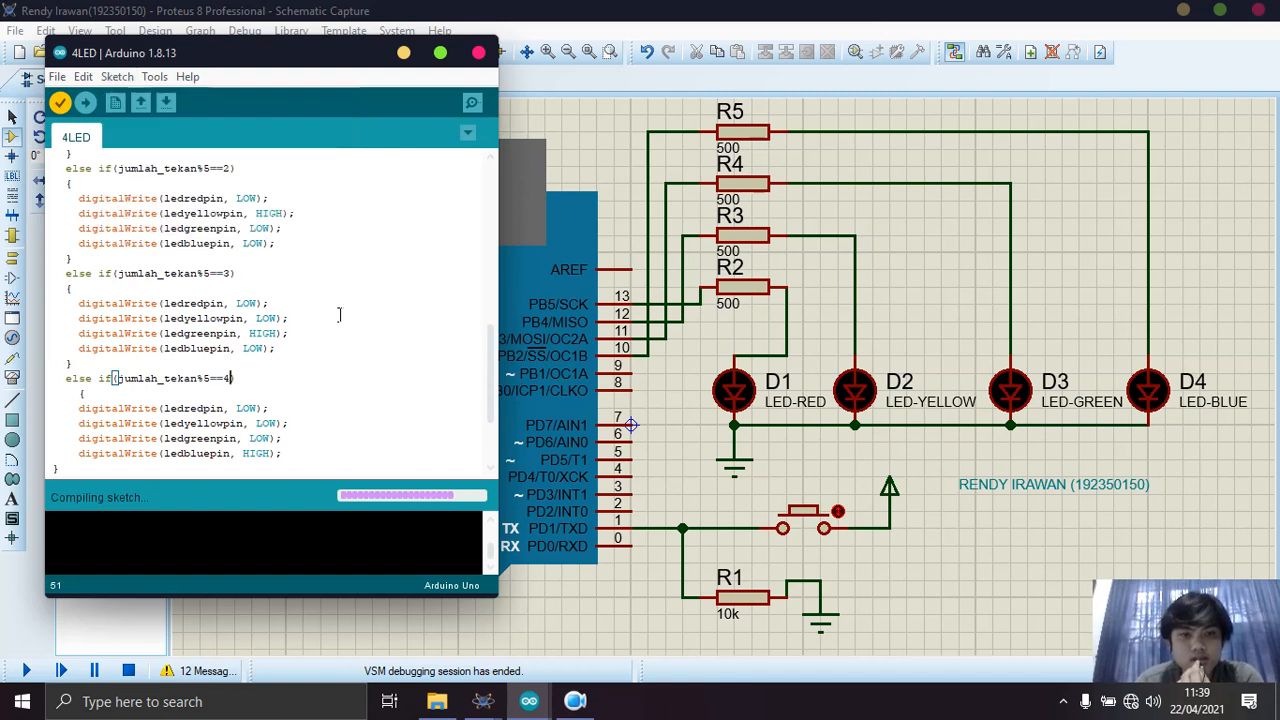
# Export the compiled binary of the 4LED sketch and switch back to the Proteus schematic.
pyautogui.click(131, 82)
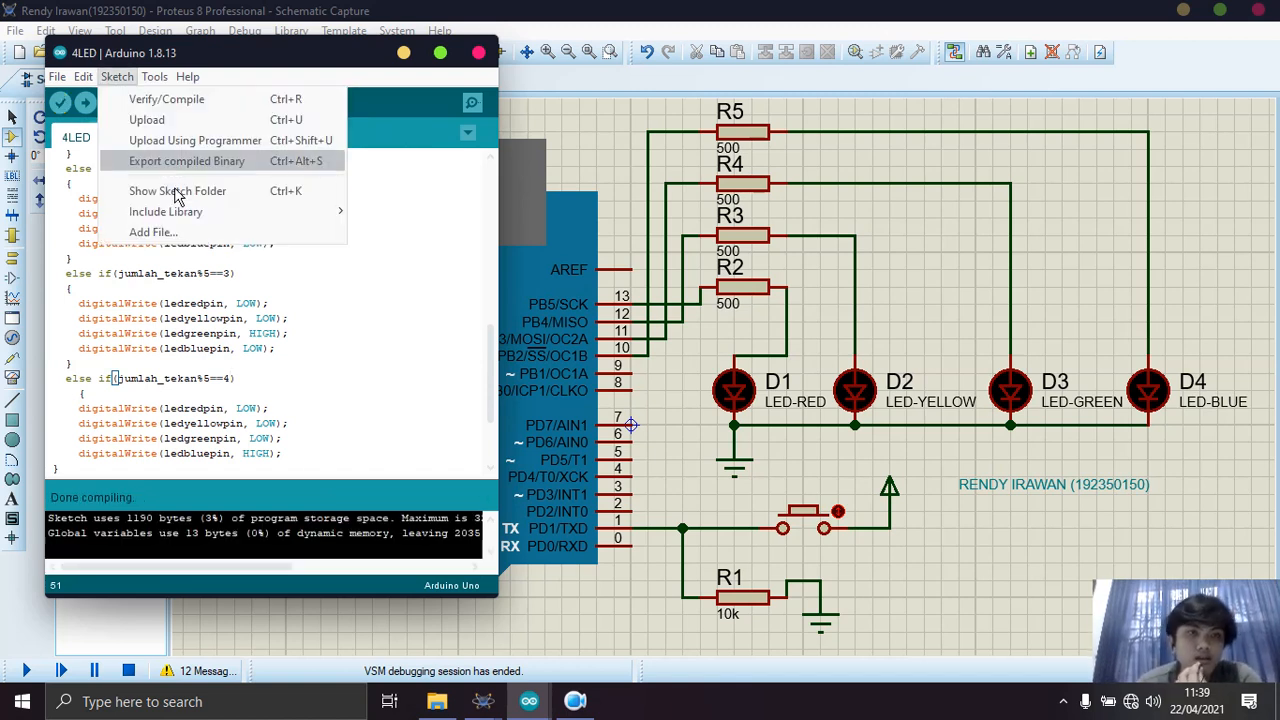
pyautogui.click(176, 161)
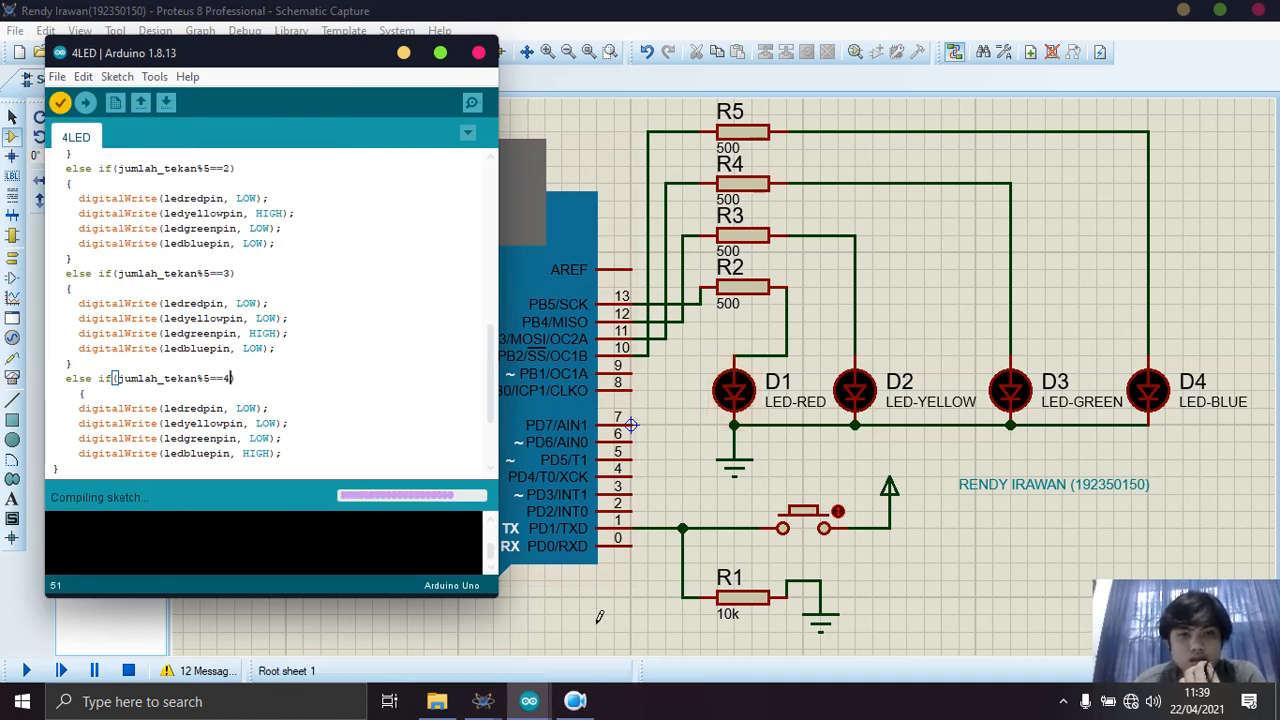
pyautogui.click(593, 615)
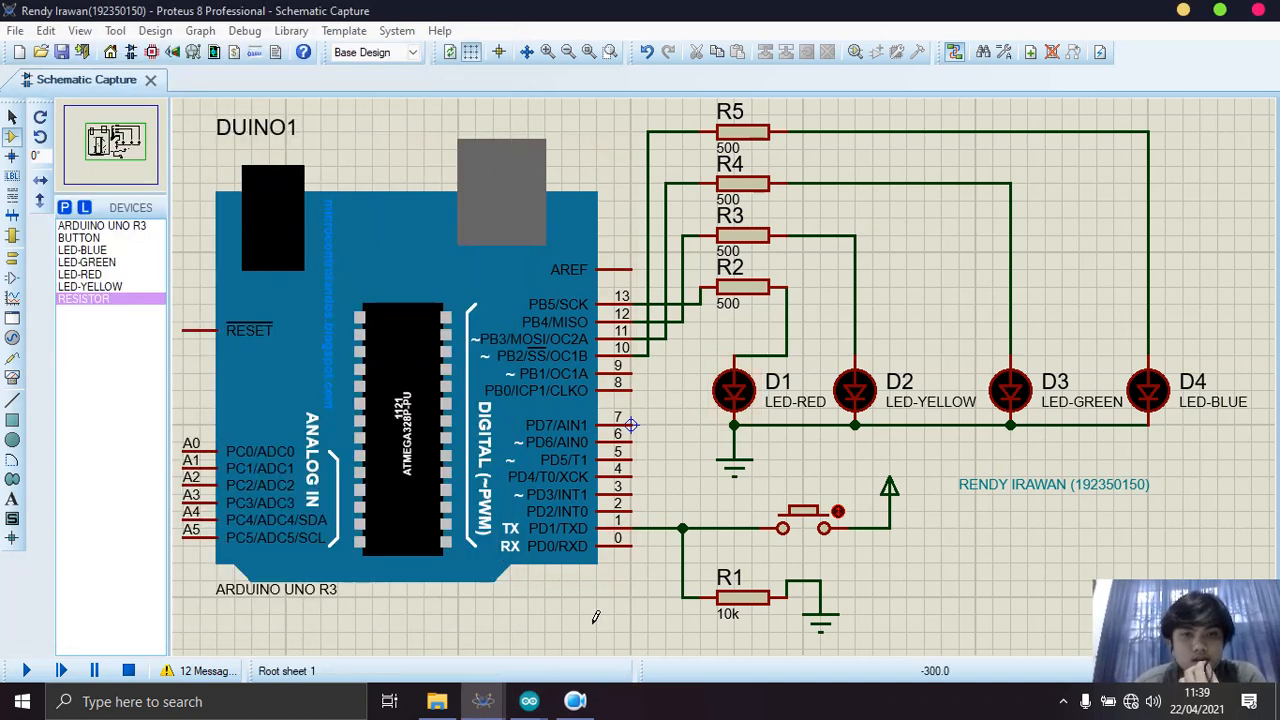
# Load 4LED.ino.standard.hex from the 4LED folder on drive D: as the program file of the Arduino Uno DUINO1.
pyautogui.doubleClick(415, 483)
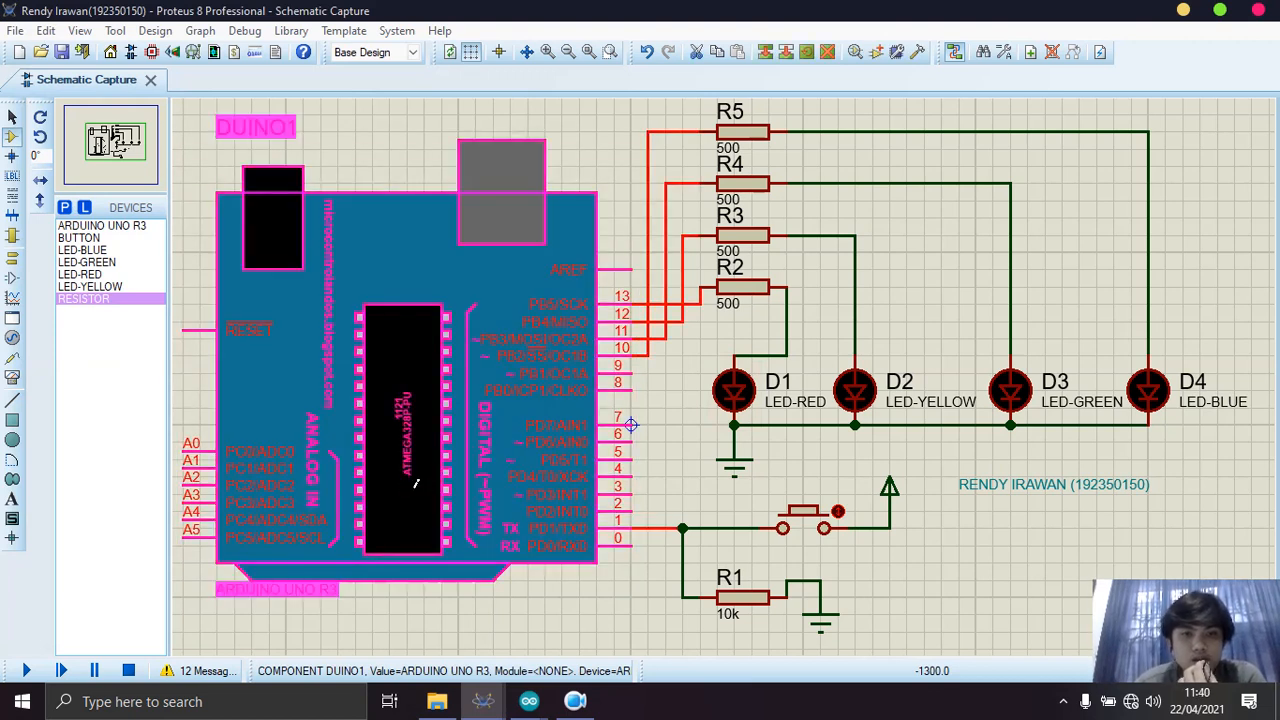
pyautogui.click(709, 182)
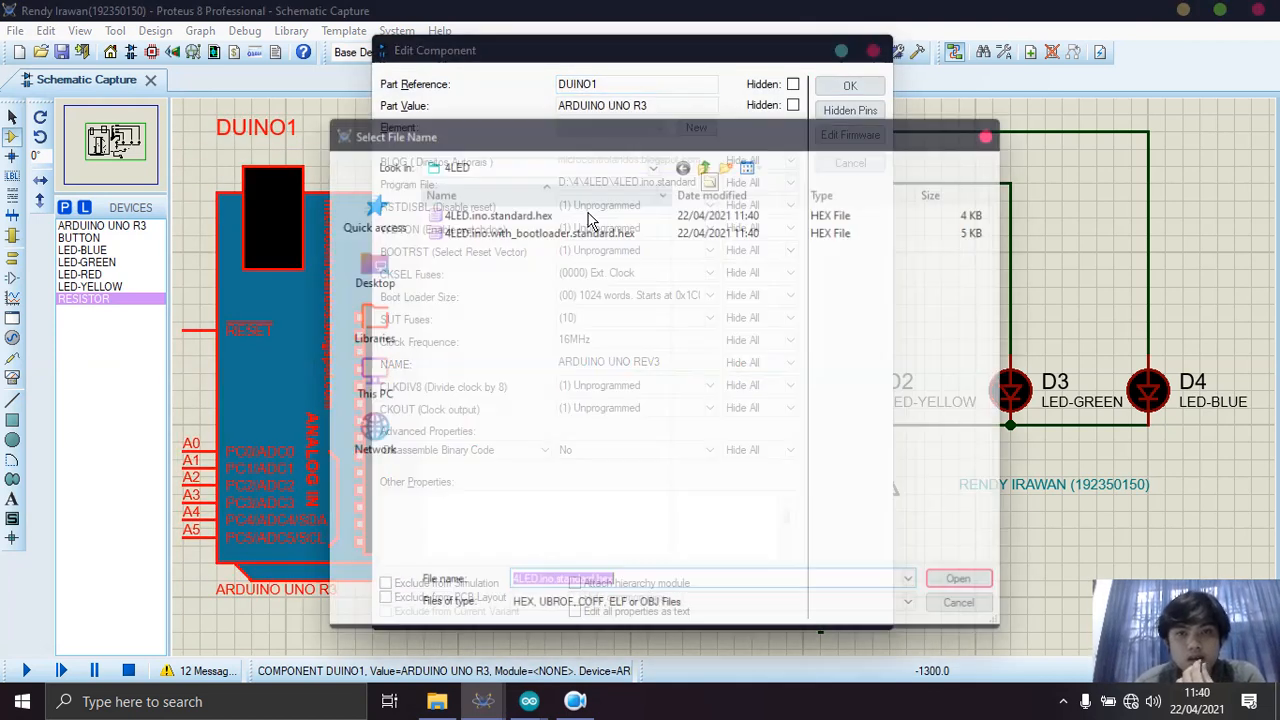
pyautogui.click(378, 396)
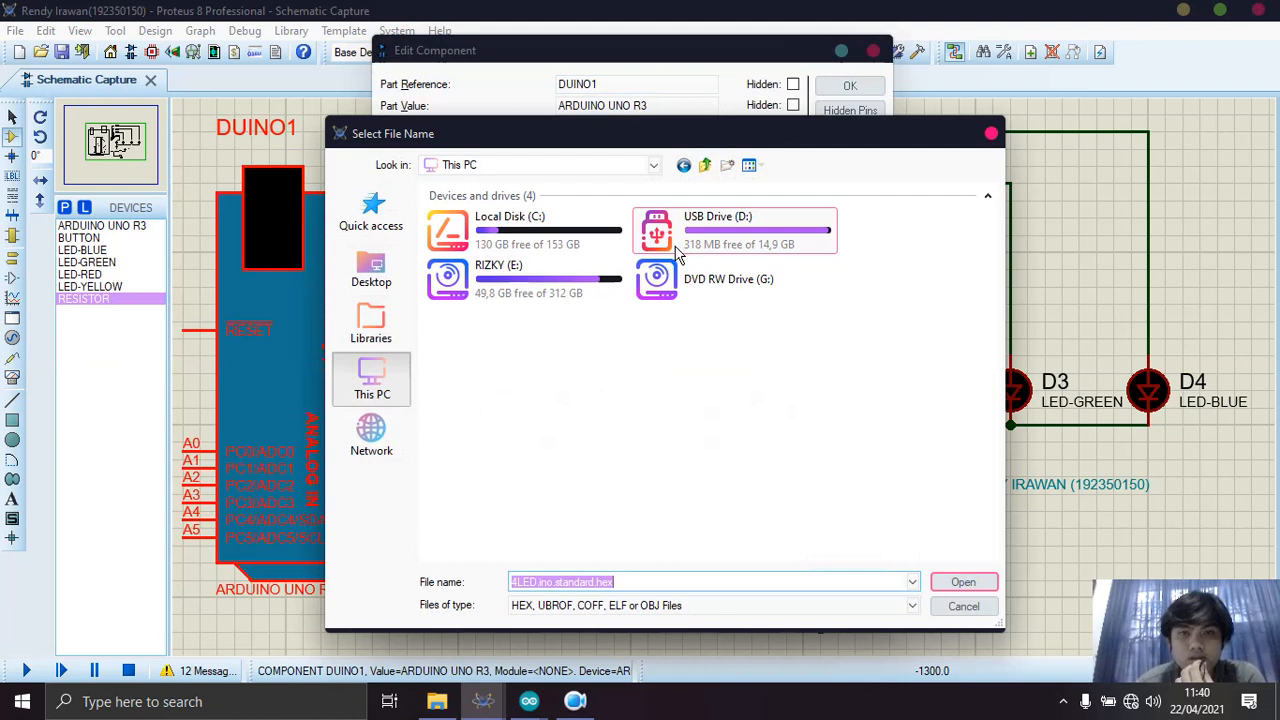
pyautogui.doubleClick(684, 252)
pyautogui.doubleClick(549, 272)
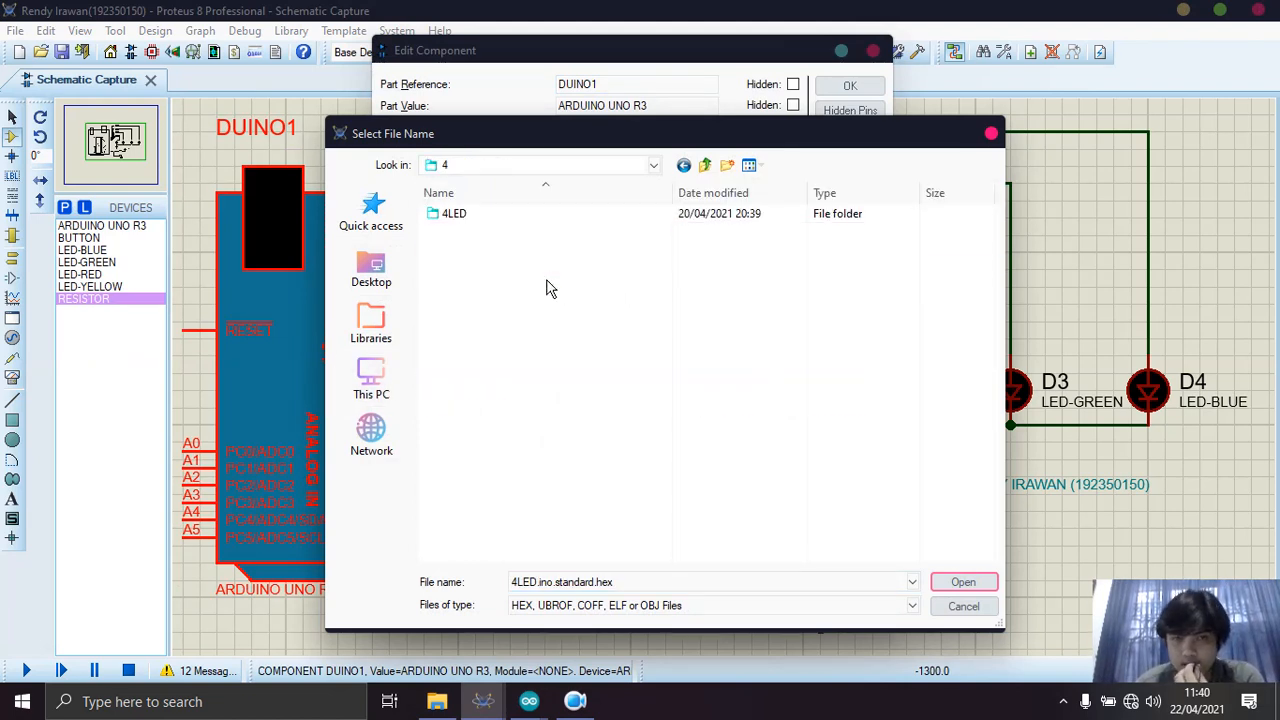
pyautogui.doubleClick(548, 214)
pyautogui.doubleClick(530, 213)
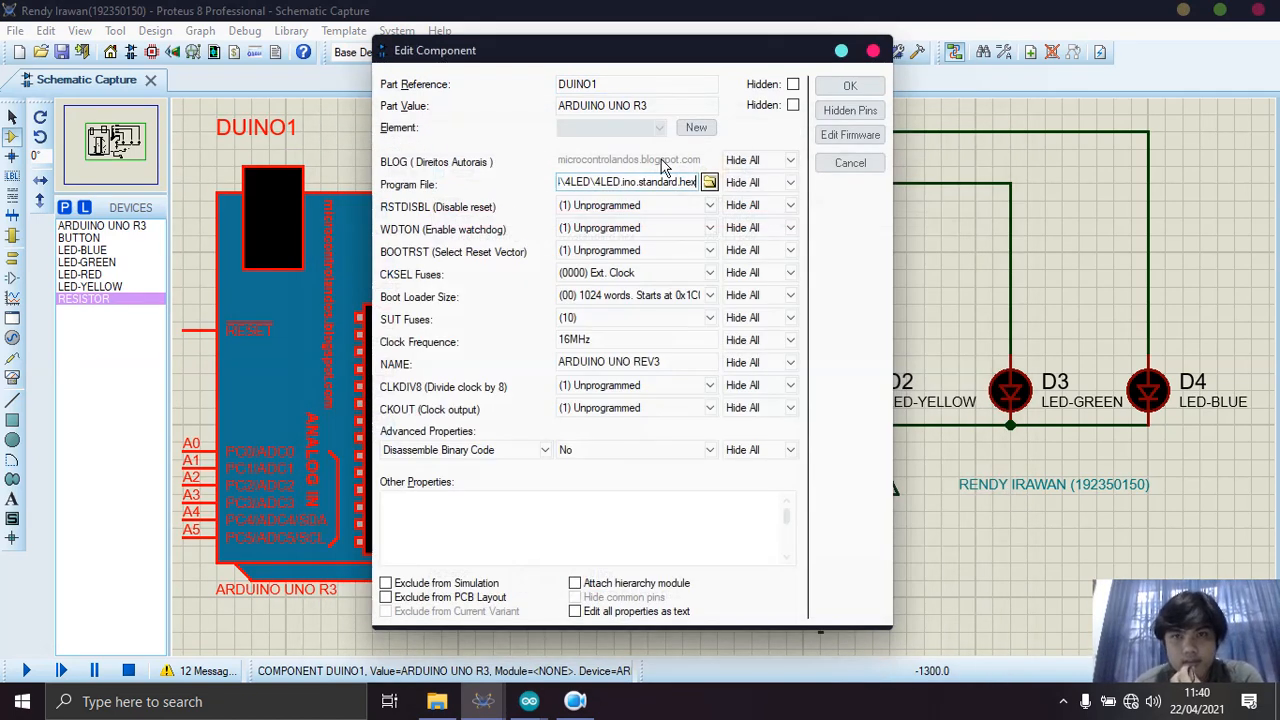
pyautogui.click(848, 88)
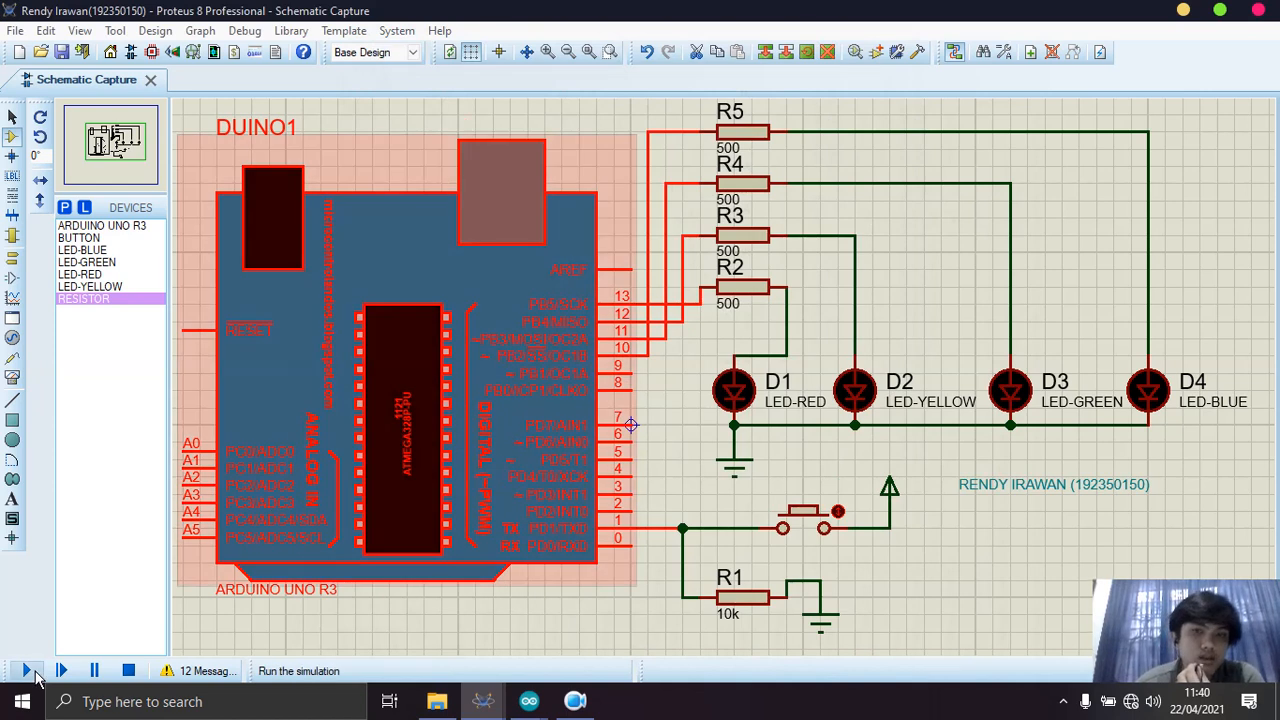
# Run the simulation and bring up the 4LED sketch in Arduino to review the jumlah_tekan%5 branch conditions.
pyautogui.click(27, 670)
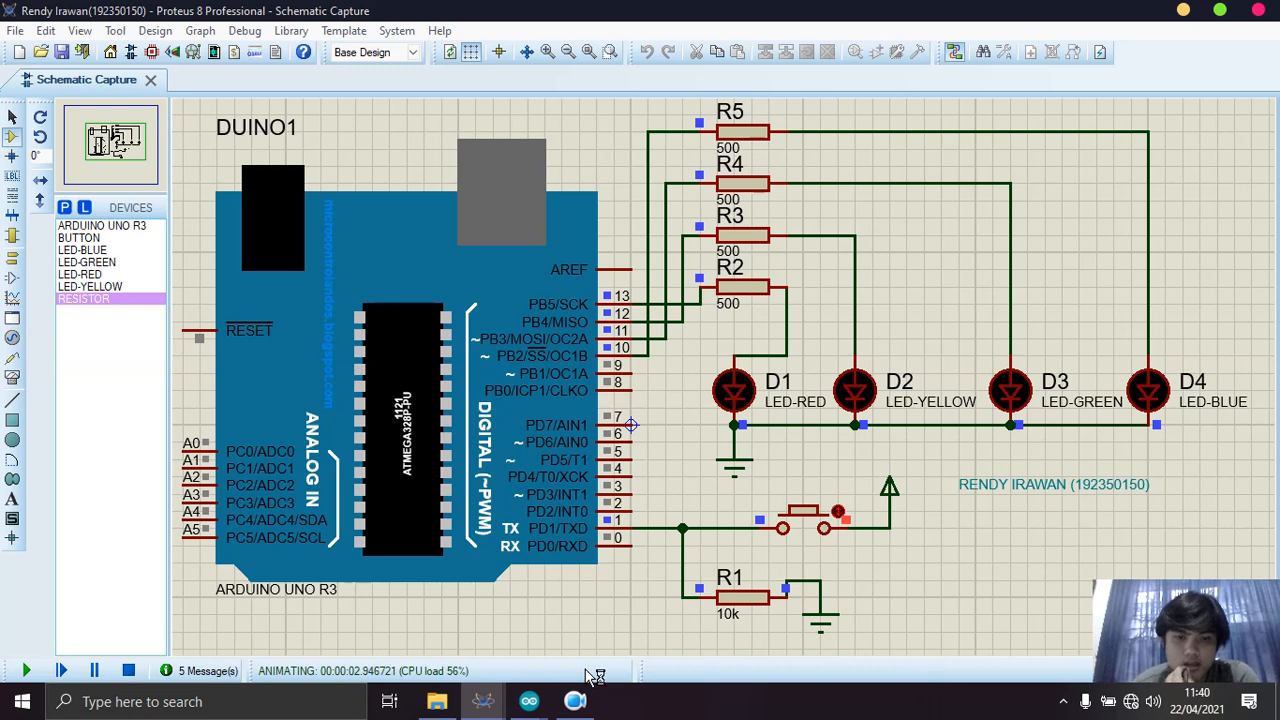
pyautogui.moveTo(535, 705)
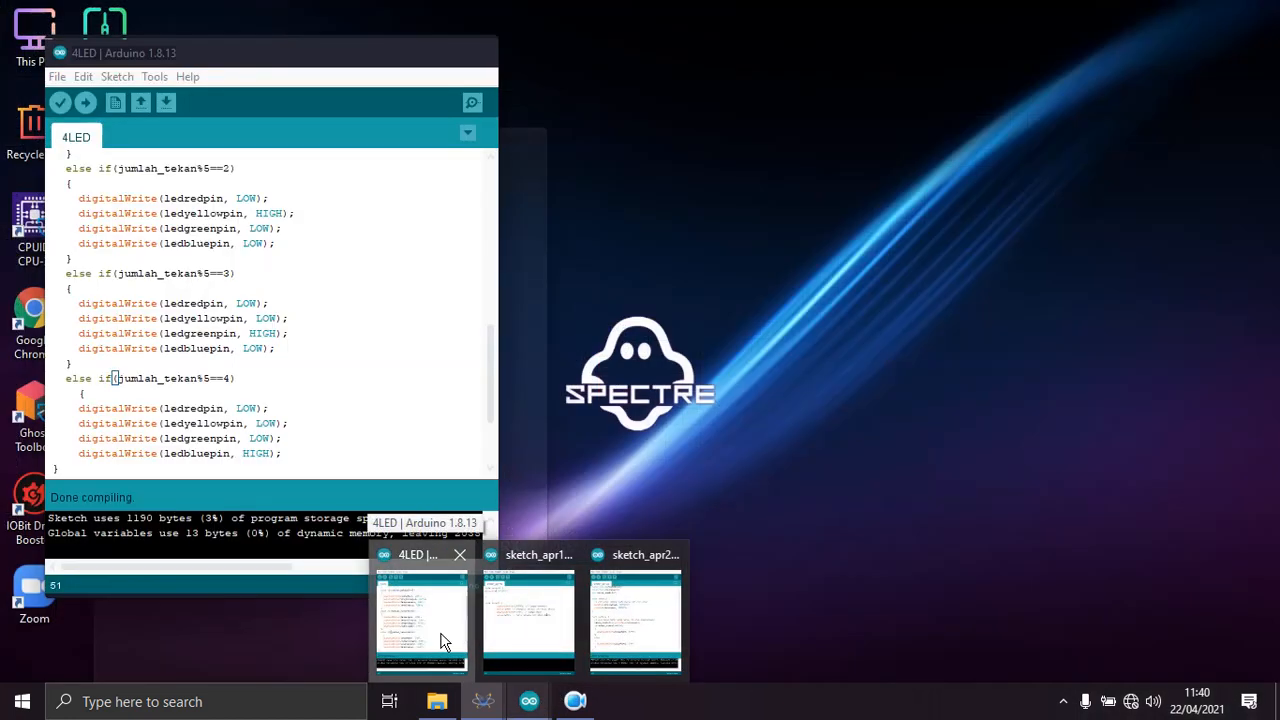
pyautogui.click(443, 642)
pyautogui.moveTo(500, 415); pyautogui.dragTo(501, 378)
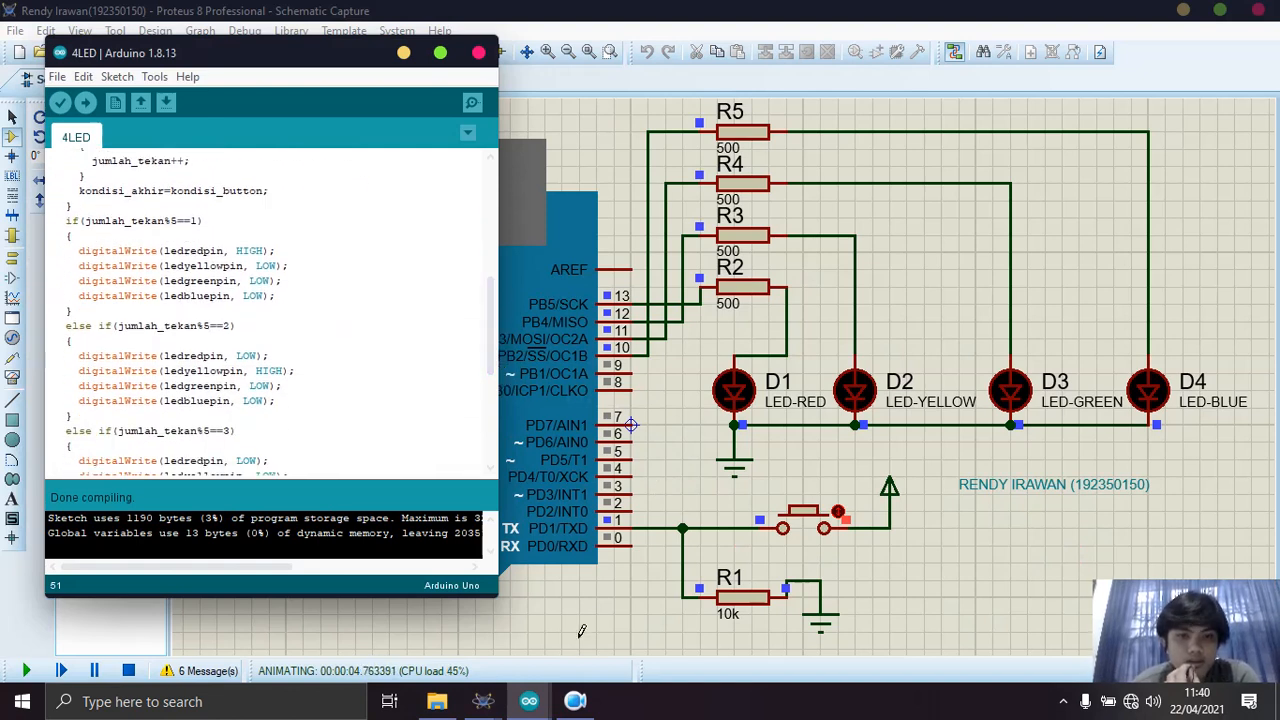
# Return to Proteus, actuate the push button repeatedly through a full LED cycle, and stop the simulation.
pyautogui.click(652, 505)
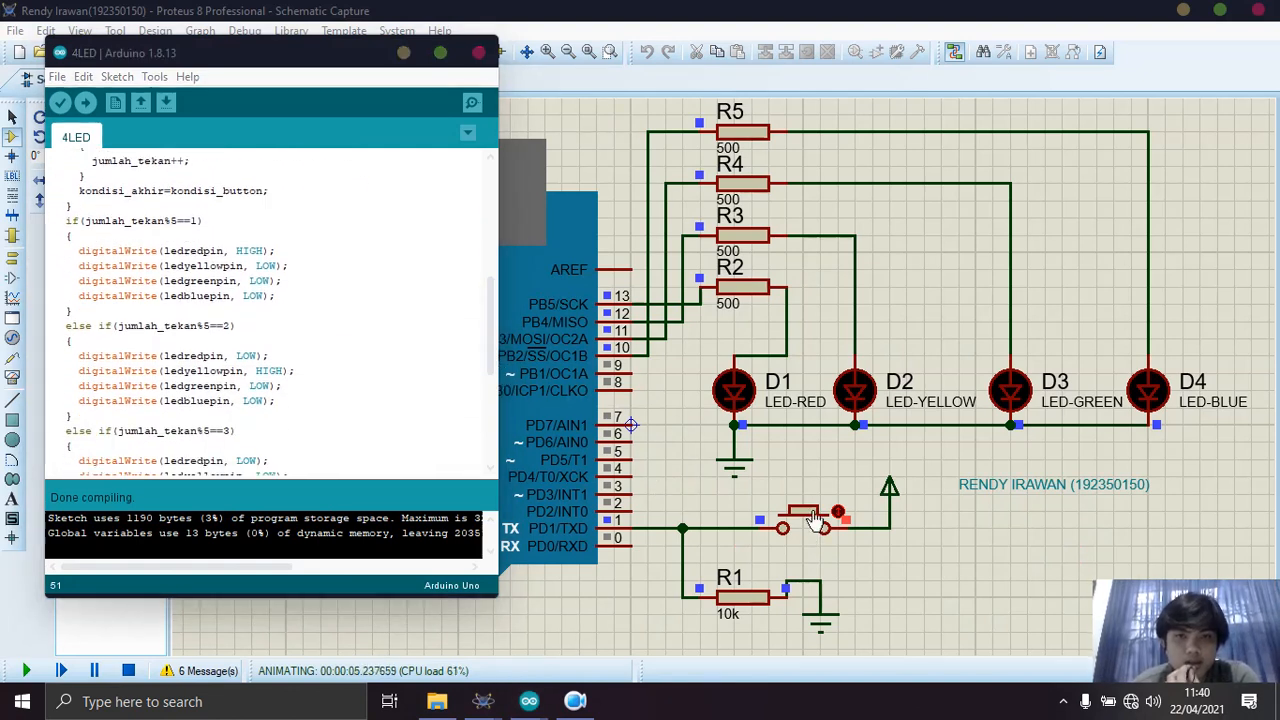
pyautogui.click(815, 518)
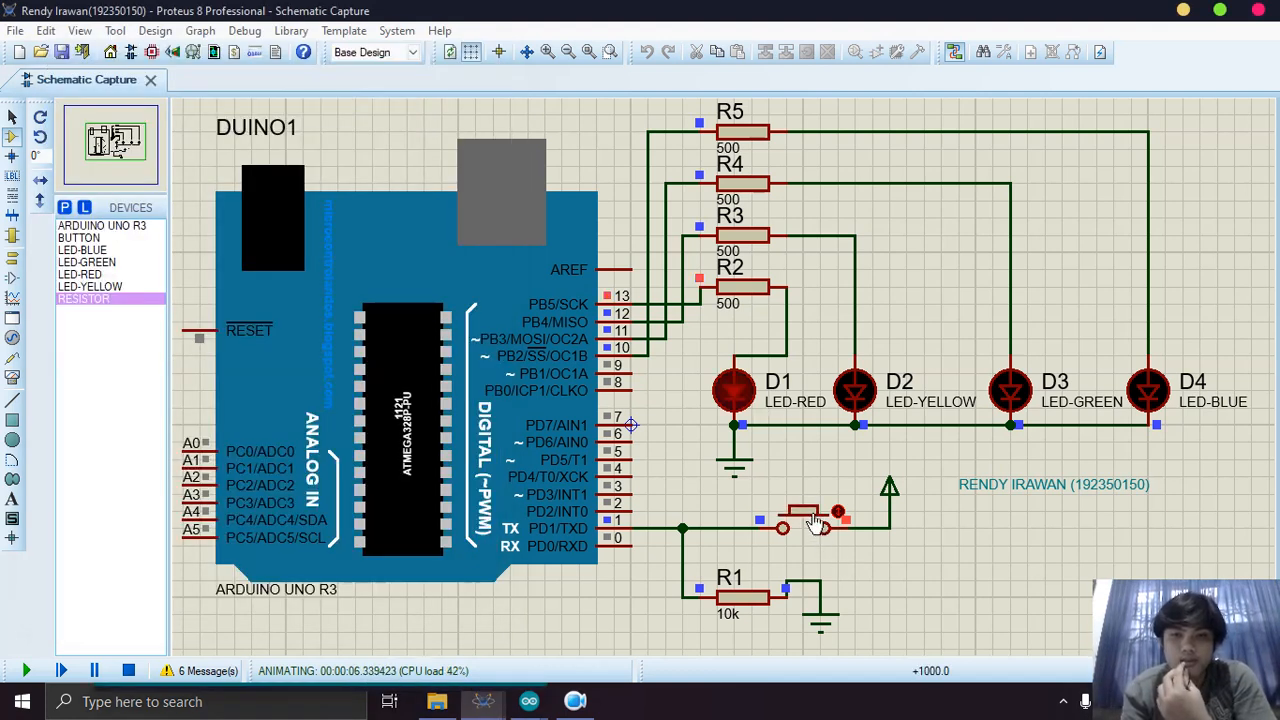
pyautogui.click(816, 520)
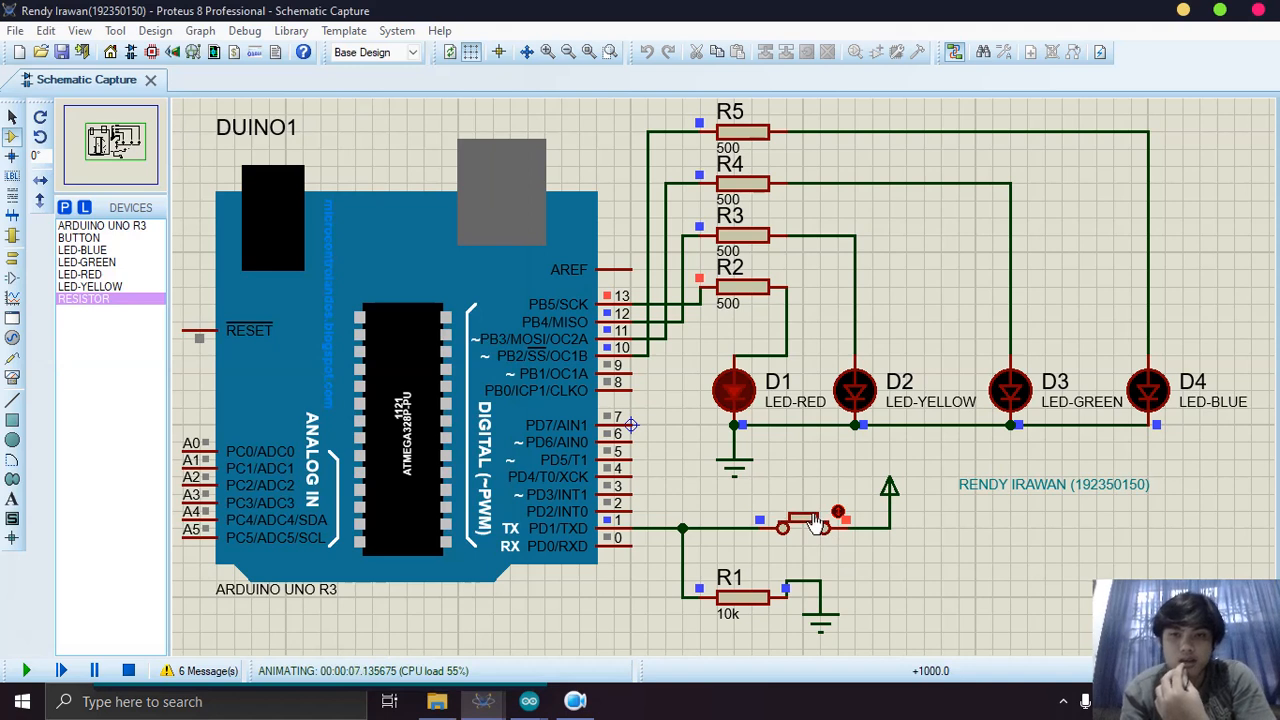
pyautogui.click(817, 522)
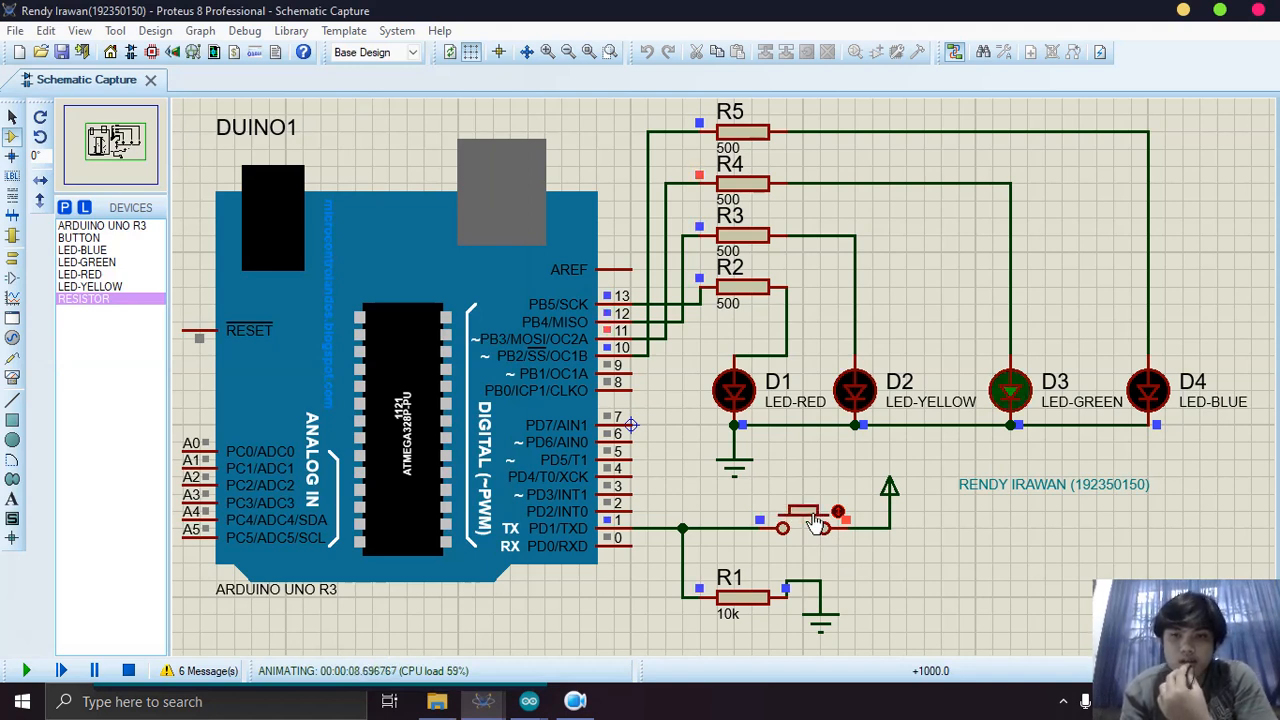
pyautogui.click(817, 522)
pyautogui.click(817, 522)
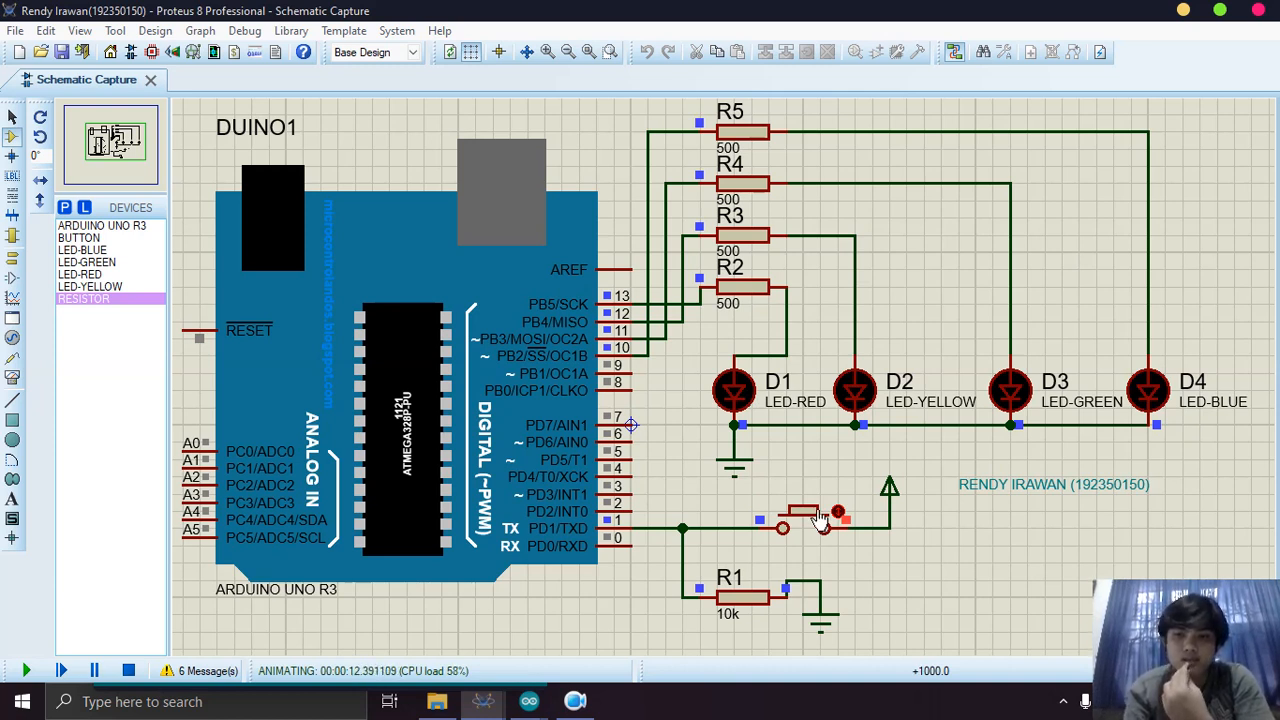
pyautogui.click(820, 517)
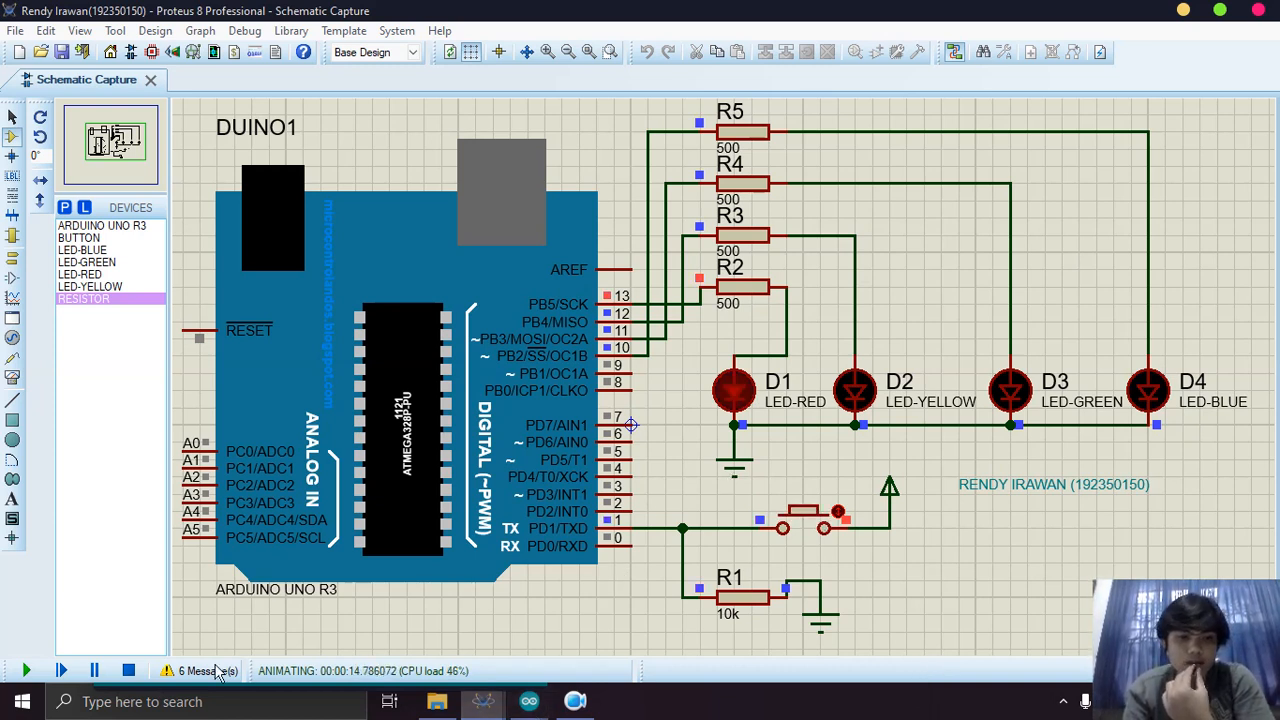
pyautogui.click(128, 670)
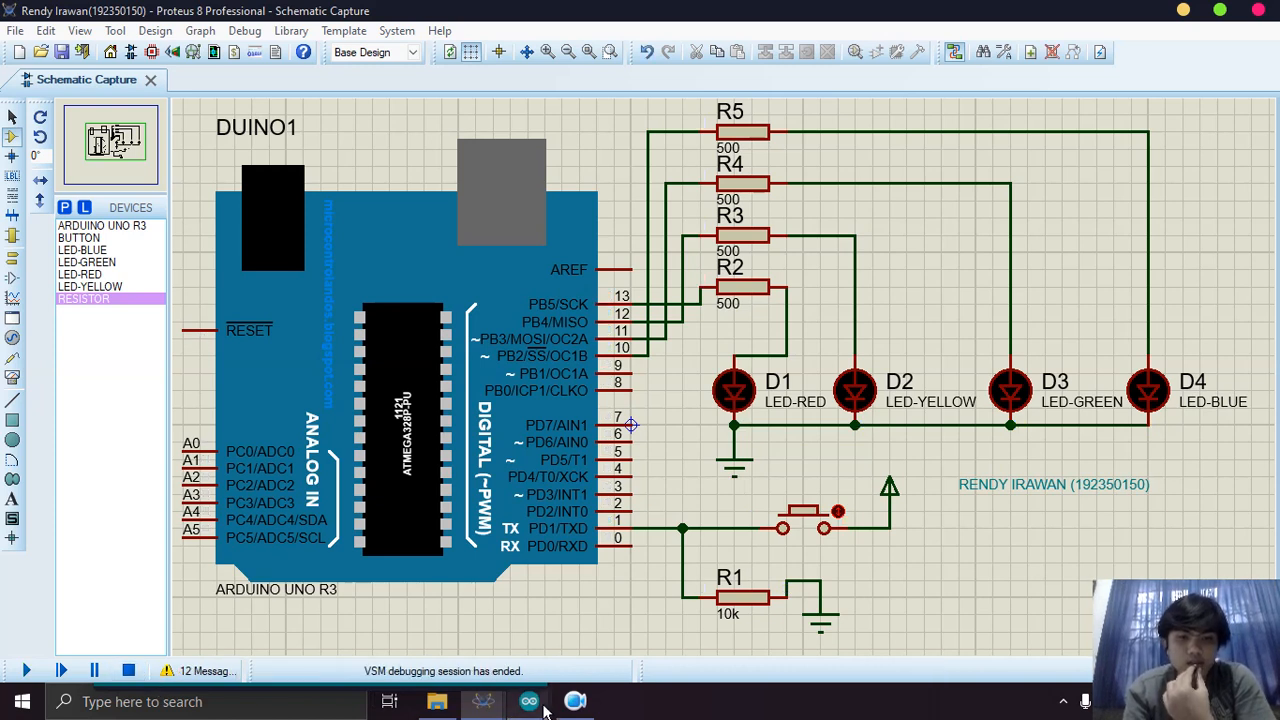
# Switch to the 4LED sketch in Arduino and change the red and yellow LED conditions to jumlah_tekan%4==1 and jumlah_tekan%4==2.
pyautogui.moveTo(529, 700)
pyautogui.click(455, 660)
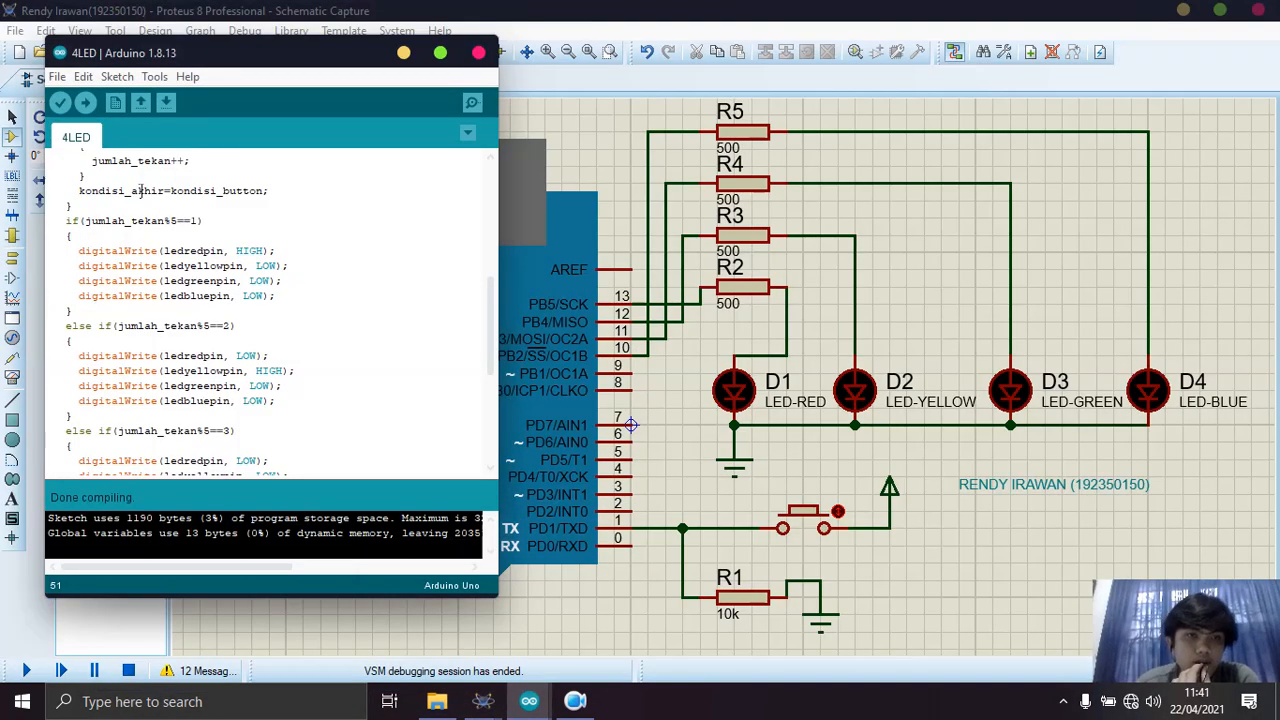
pyautogui.press('BackSpace')
pyautogui.write('4')
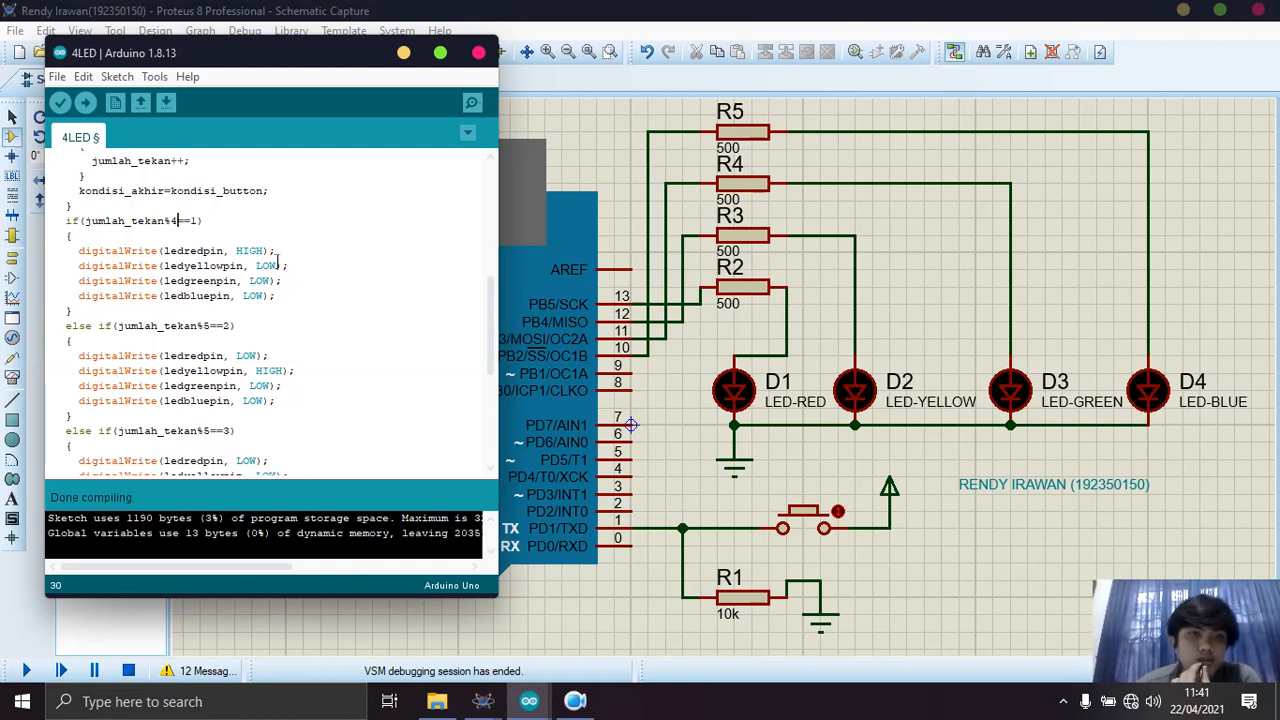
pyautogui.press('Right')
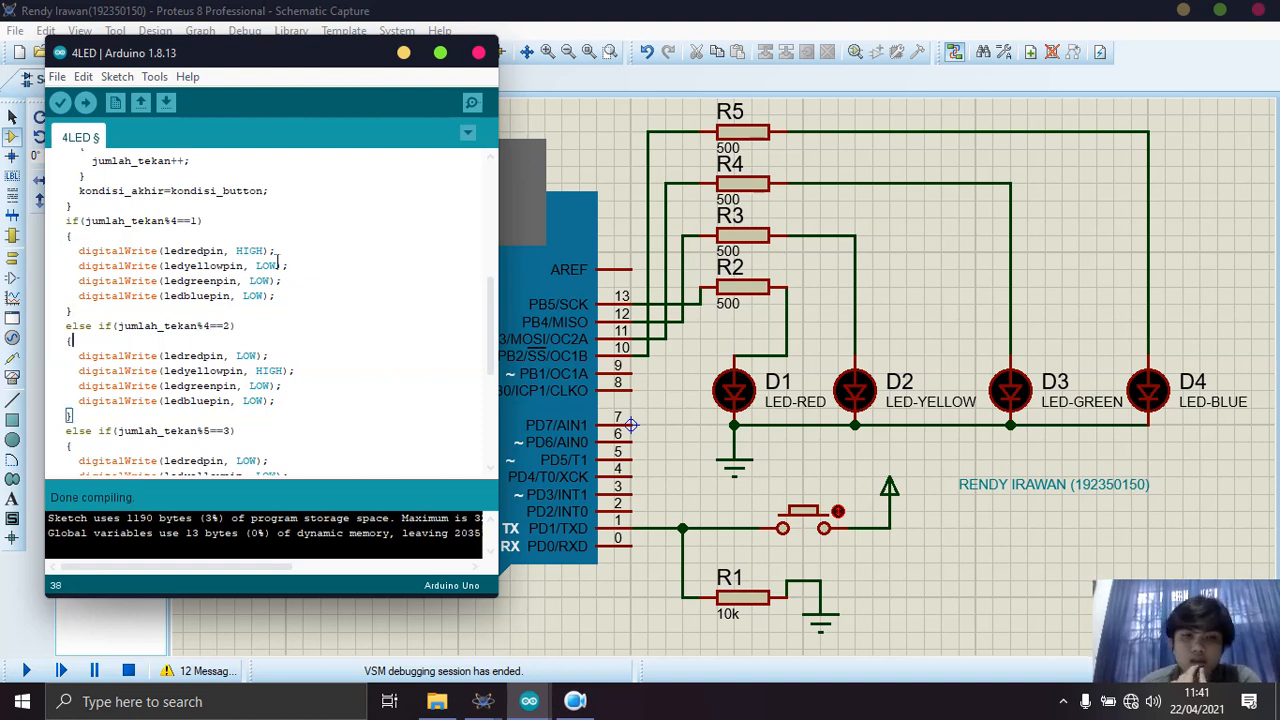
# Change the condition of the green LED branch to else if(jumlah_tekan%4==3).
pyautogui.press('Down')
pyautogui.press('Down')
pyautogui.press('Down')
pyautogui.press('Down')
pyautogui.press('Down')
pyautogui.press('Down')
pyautogui.press('Down')
pyautogui.press('Down')
pyautogui.press('Down')
pyautogui.press('Up')
pyautogui.press('Up')
pyautogui.press('Up')
pyautogui.press('Up')
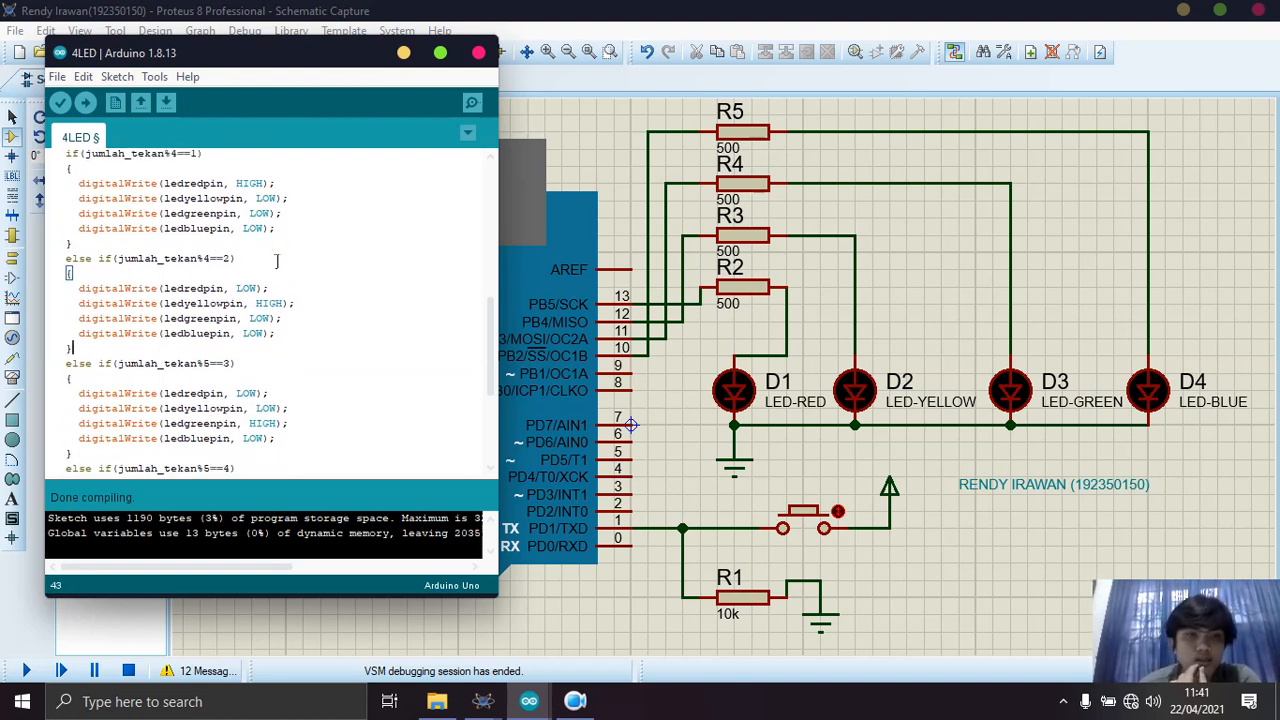
pyautogui.press('BackSpace')
# Change the condition of the blue LED branch to else if(jumlah_tekan%4==4).
pyautogui.press('Down')
pyautogui.press('Down')
pyautogui.press('Down')
pyautogui.press('Down')
pyautogui.press('Down')
pyautogui.press('Down')
pyautogui.press('Down')
pyautogui.press('Down')
pyautogui.press('Down')
pyautogui.press('Down')
pyautogui.press('Down')
pyautogui.press('Down')
pyautogui.press('Down')
pyautogui.press('Down')
pyautogui.press('Down')
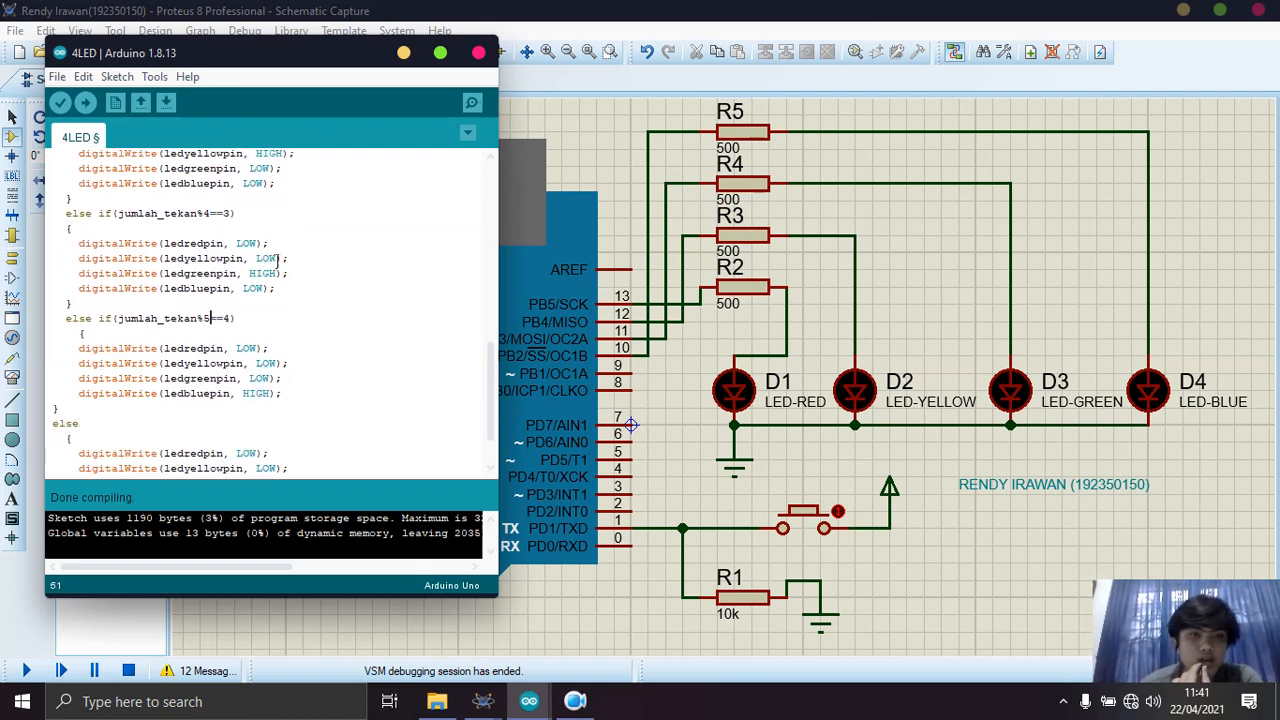
# Save and compile the edited 4LED sketch, and export its compiled binary.
pyautogui.hotkey('ctrl', 's')
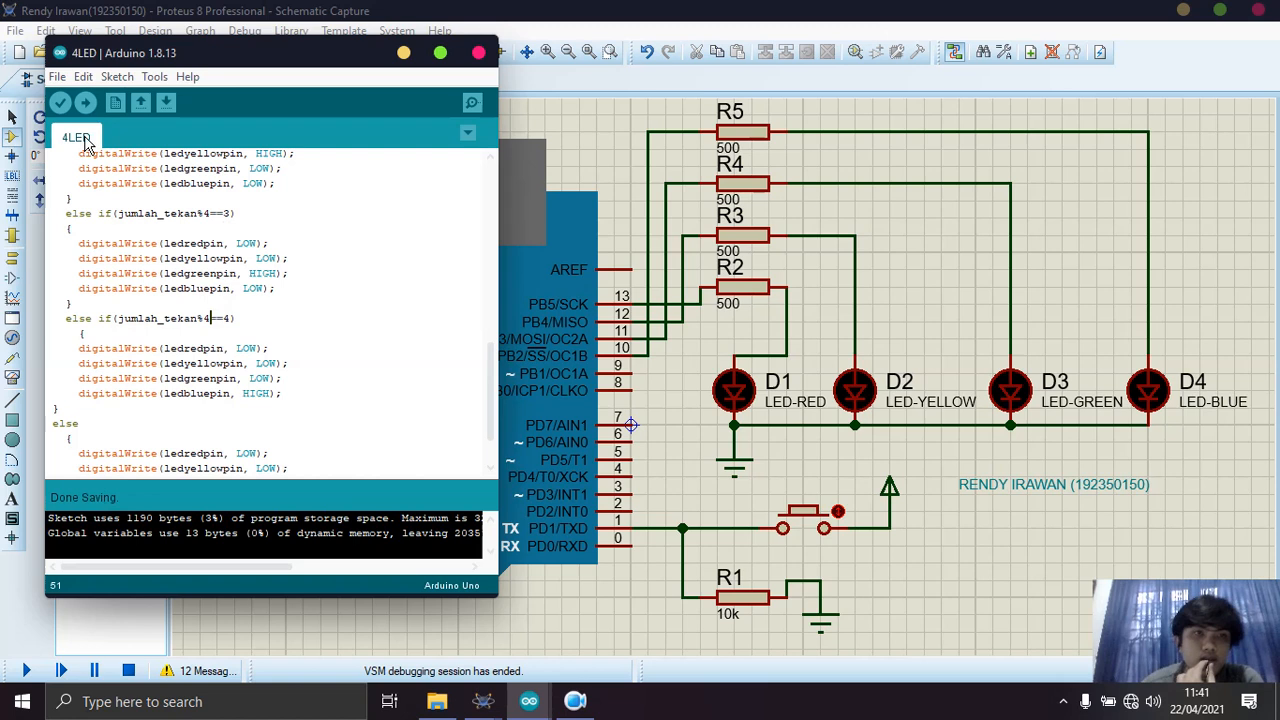
pyautogui.click(63, 104)
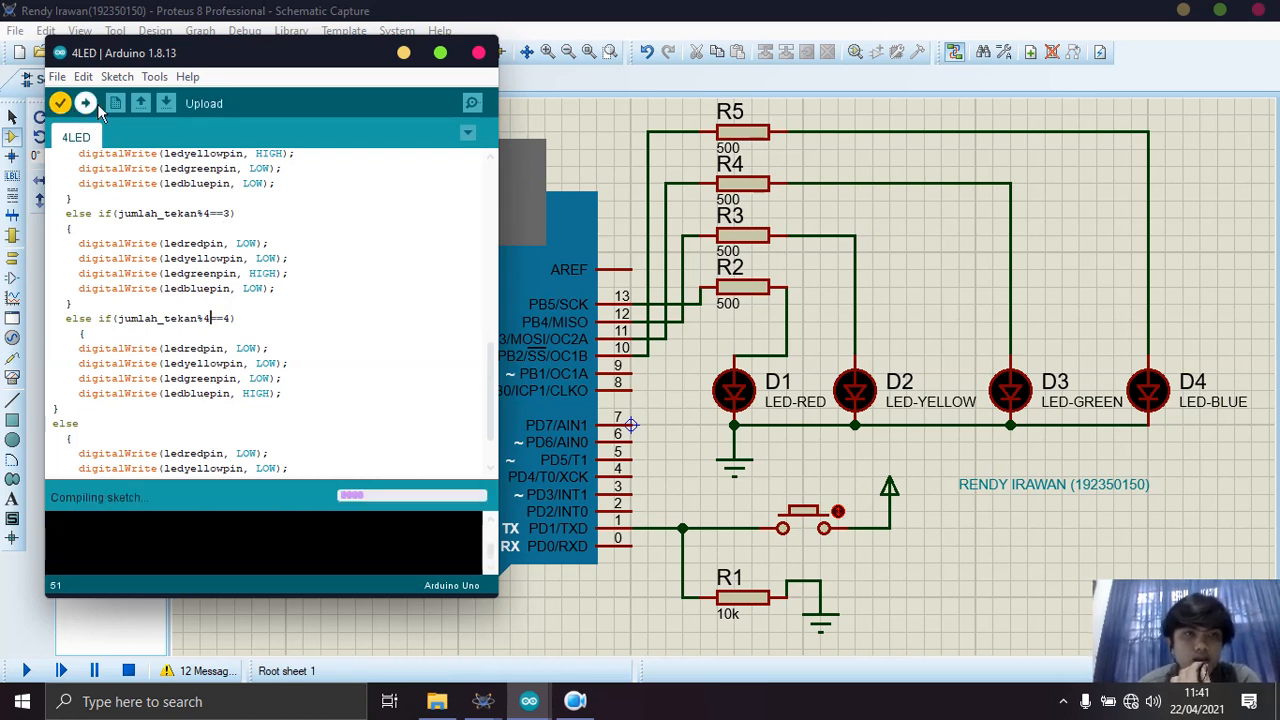
pyautogui.click(116, 77)
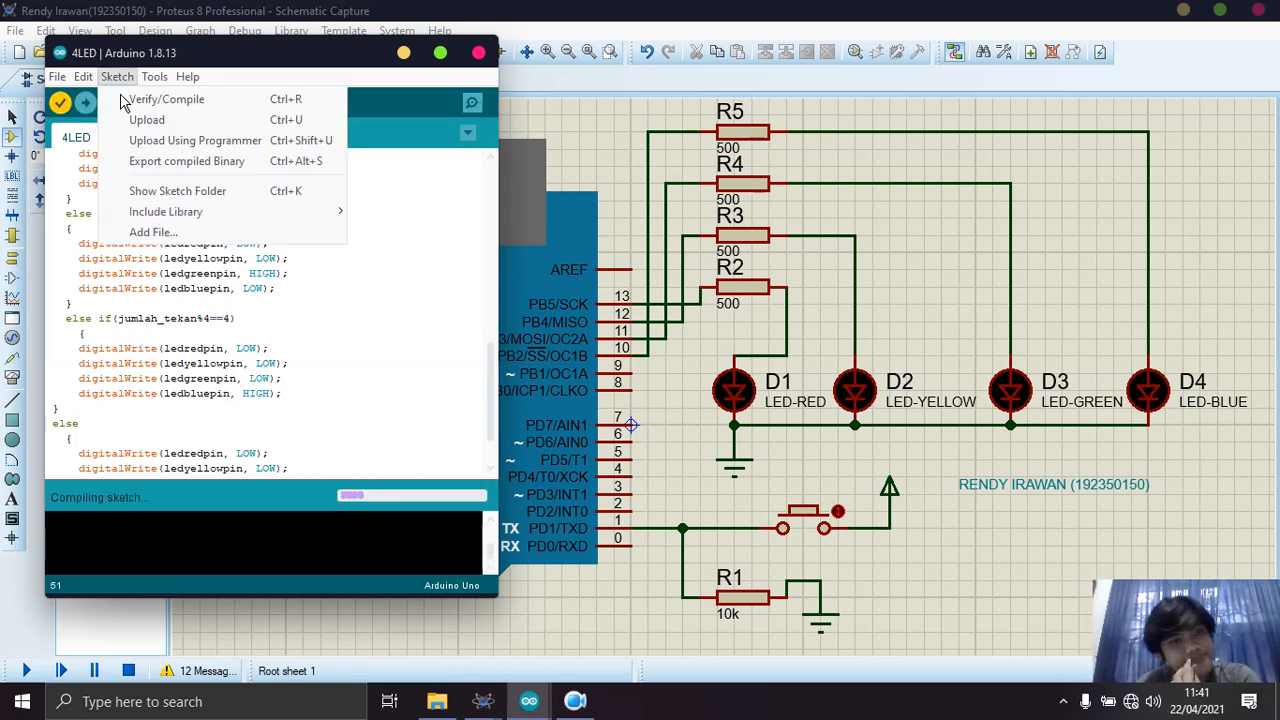
pyautogui.click(212, 172)
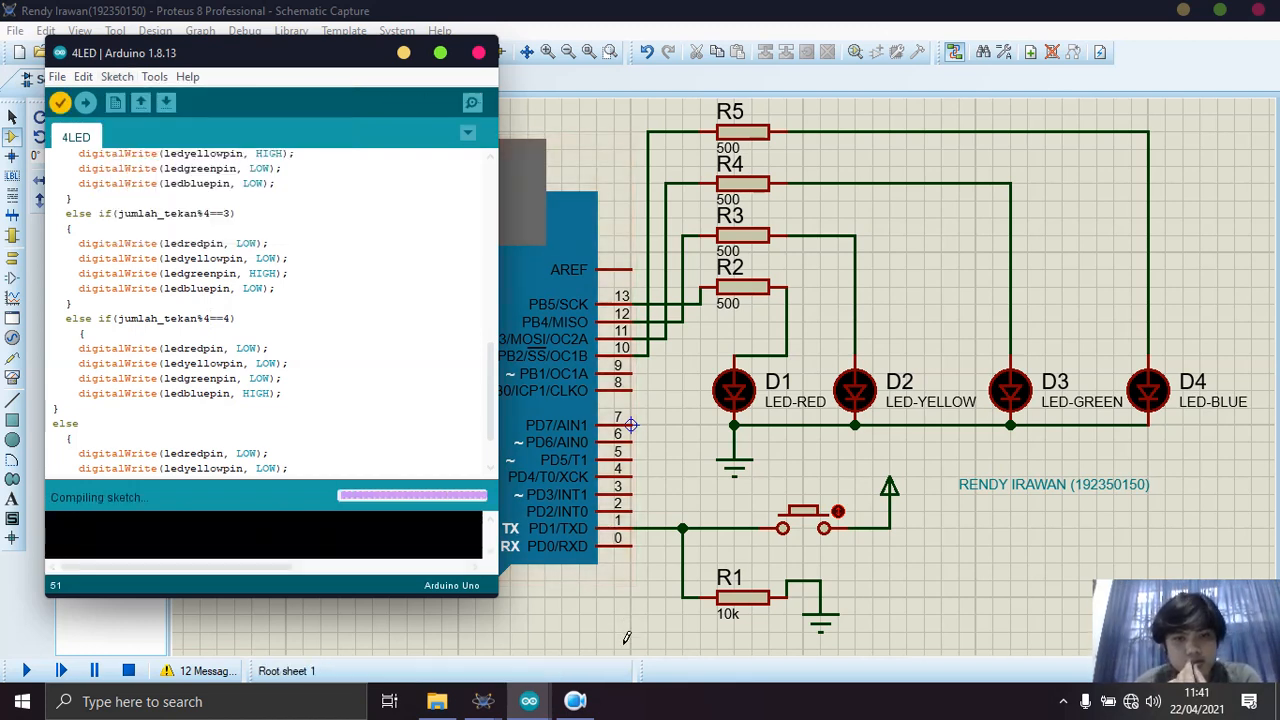
# Switch to Proteus and reload the newly exported 4LED.ino.standard.hex from D:\4\4LED as the program file of DUINO1.
pyautogui.click(624, 636)
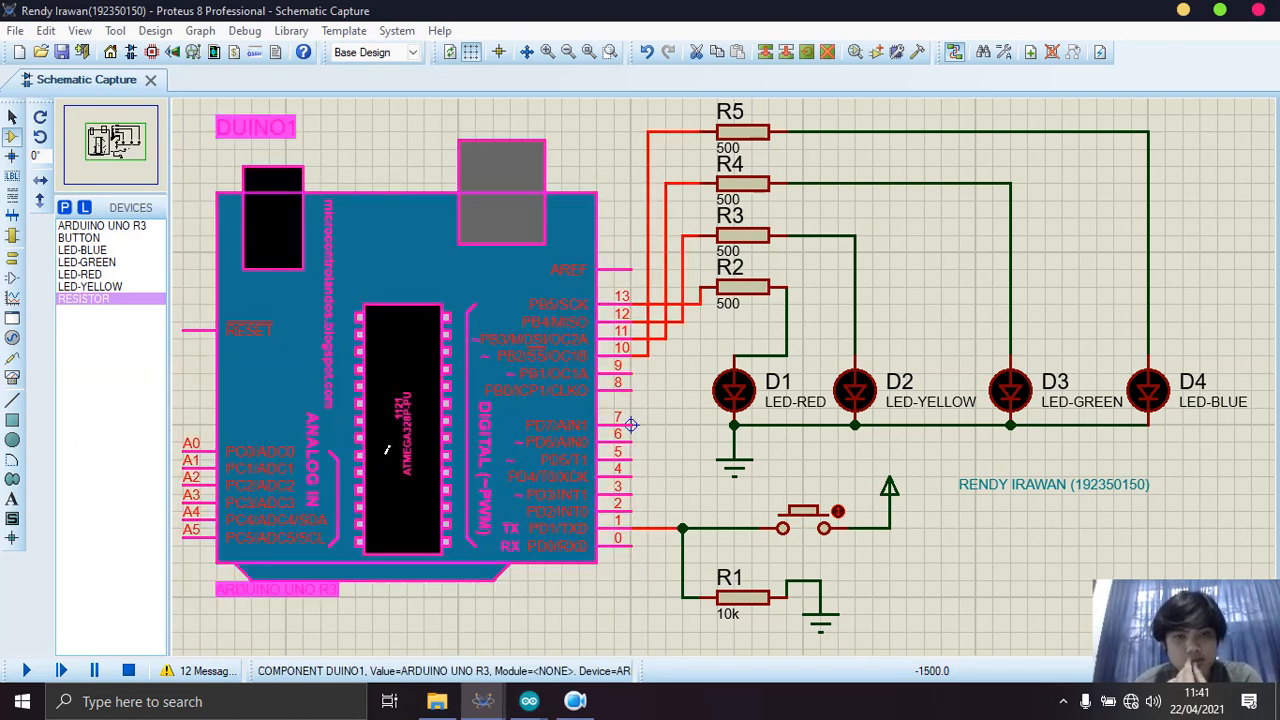
pyautogui.doubleClick(560, 349)
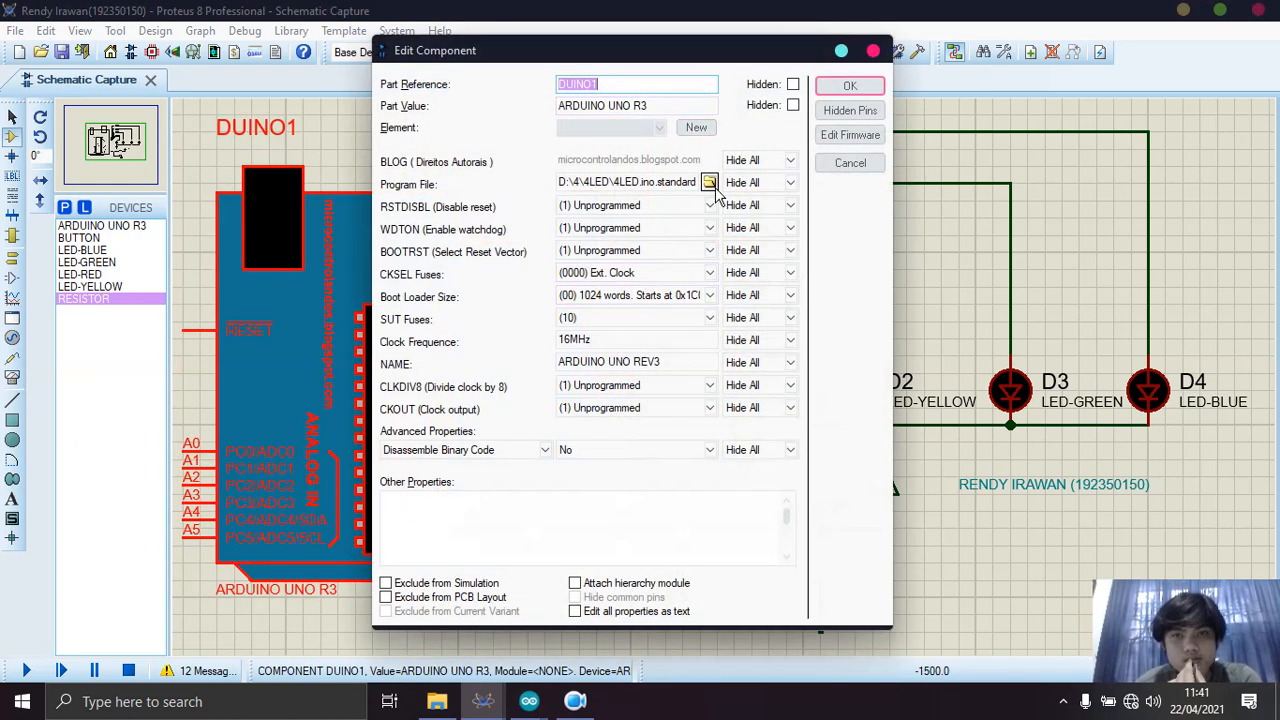
pyautogui.click(710, 182)
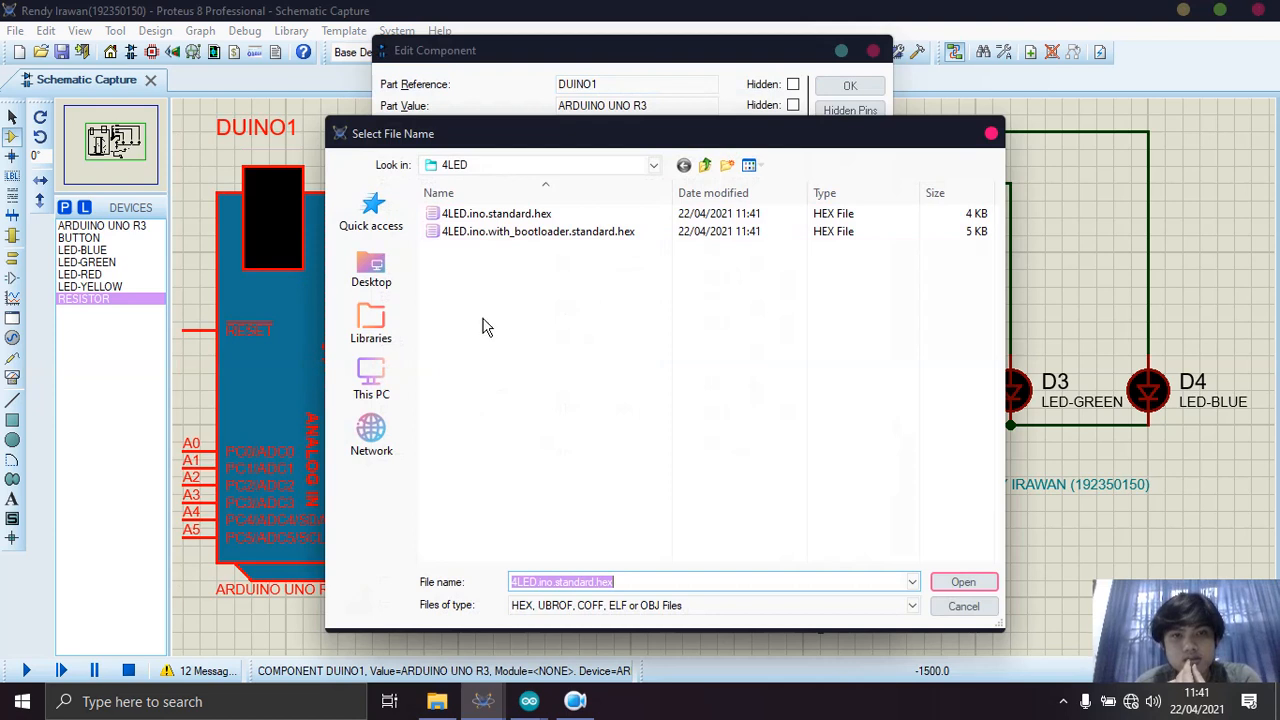
pyautogui.click(358, 400)
pyautogui.doubleClick(747, 250)
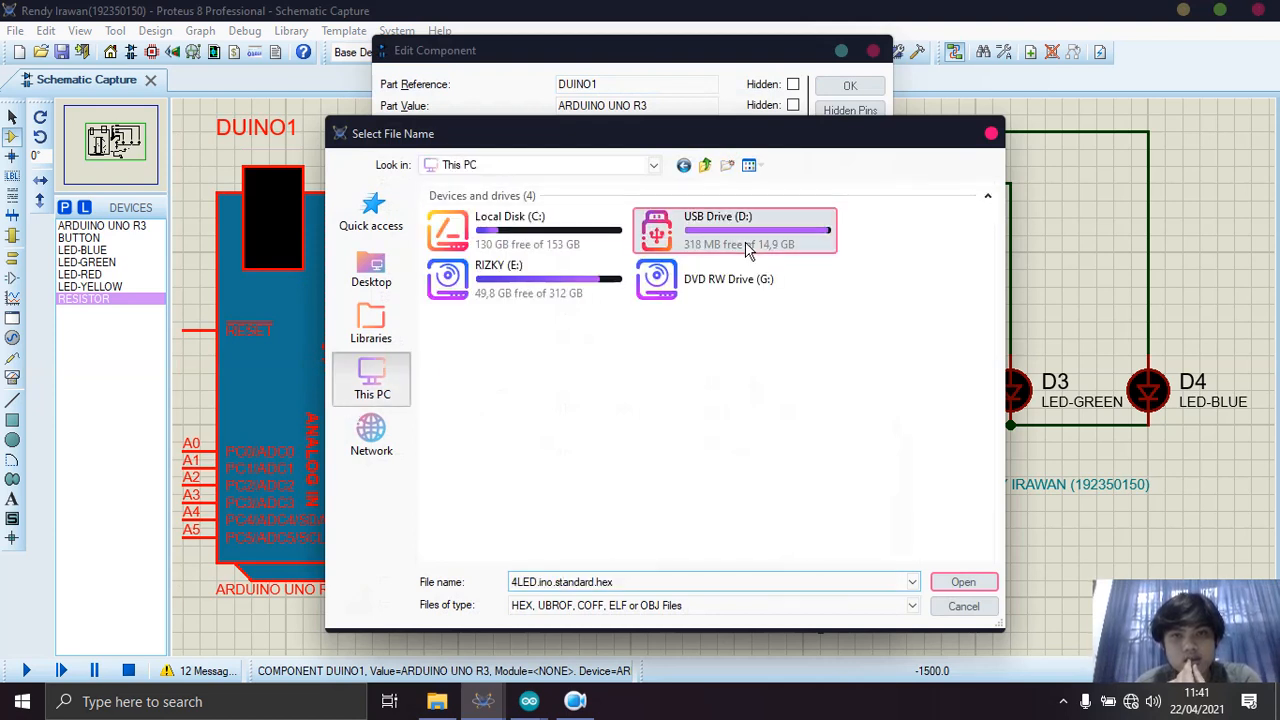
pyautogui.doubleClick(578, 267)
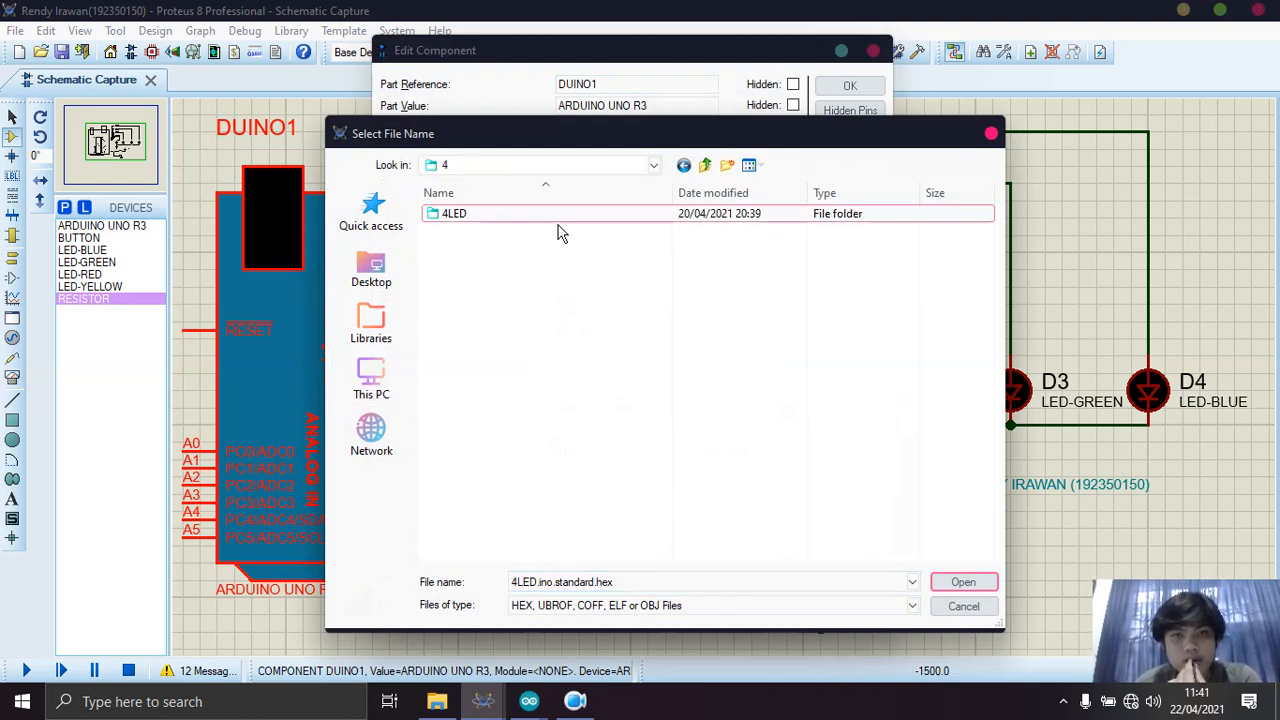
pyautogui.doubleClick(557, 215)
pyautogui.doubleClick(557, 215)
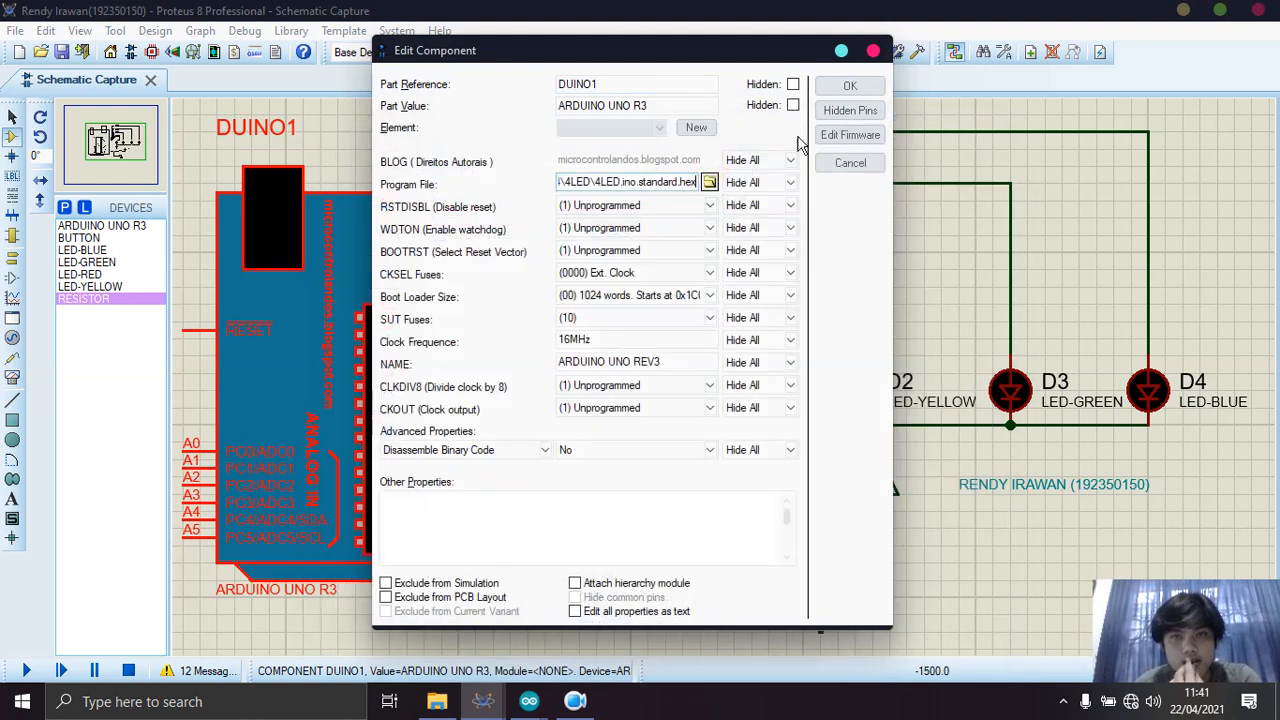
pyautogui.click(858, 90)
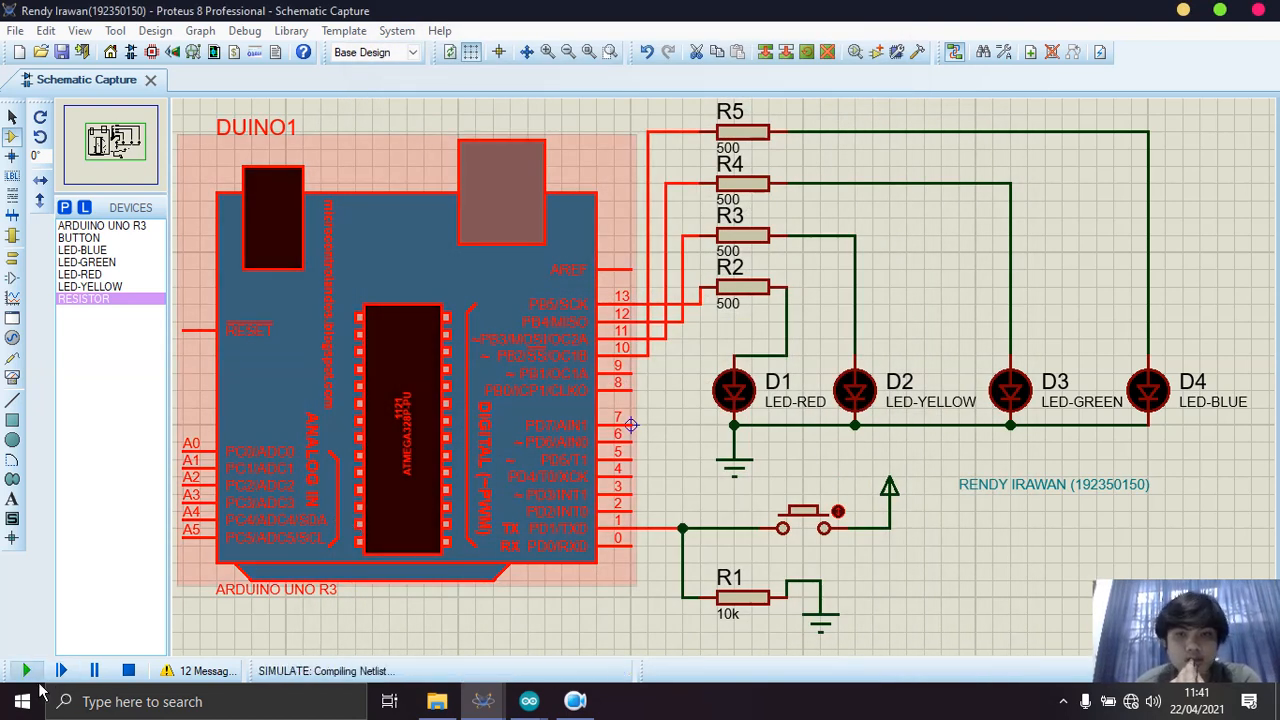
# Run the simulation and actuate the push button repeatedly to test the LED sequence with the jumlah_tekan%4 conditions.
pyautogui.click(28, 673)
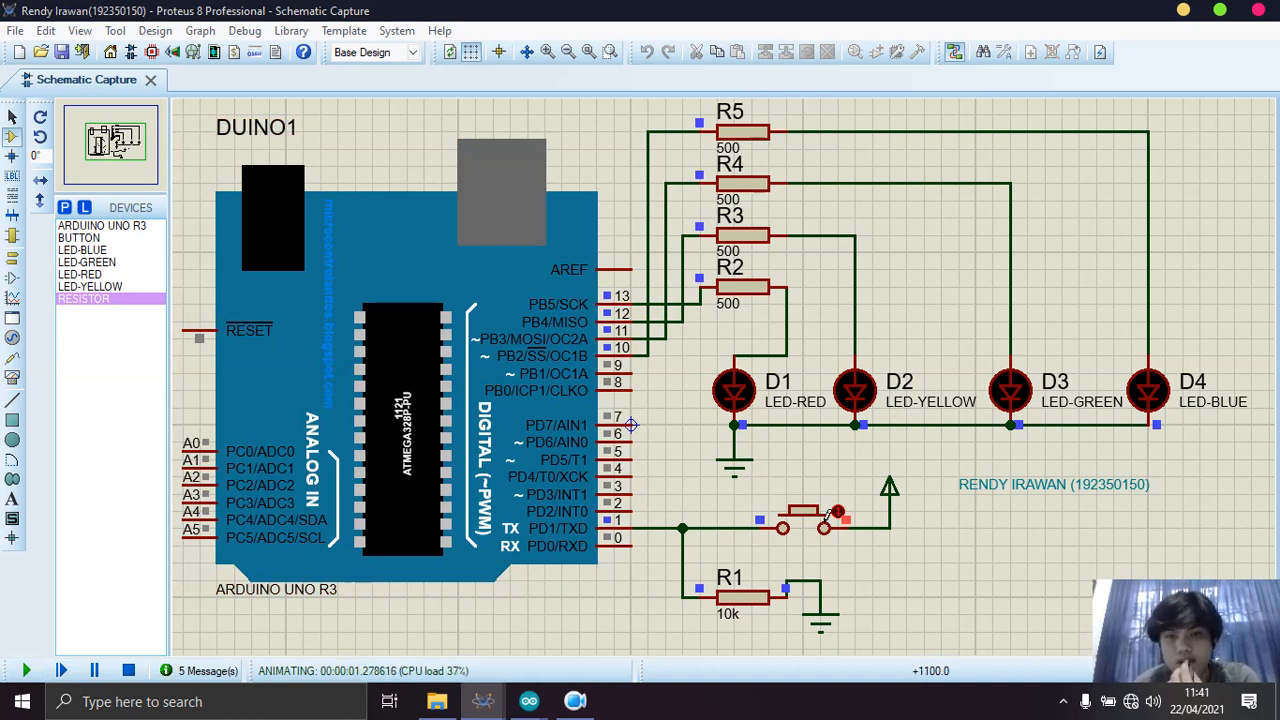
pyautogui.rightClick(820, 528)
pyautogui.click(818, 527)
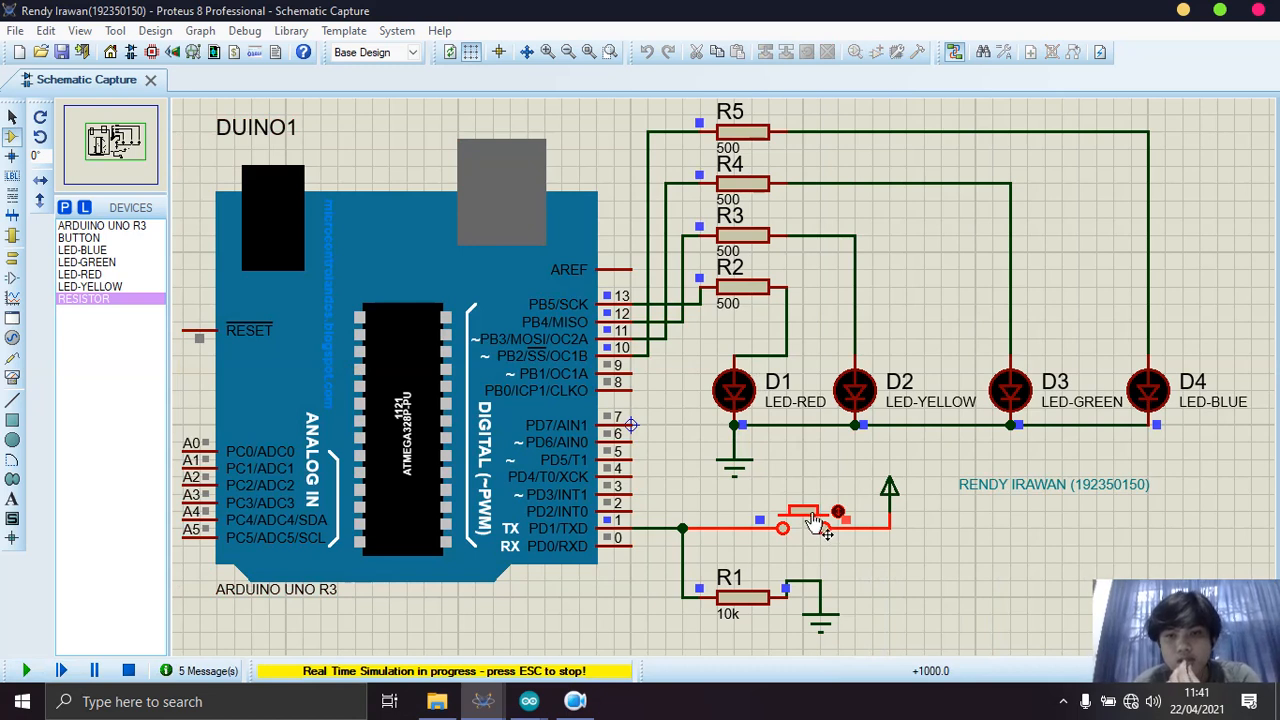
pyautogui.rightClick(788, 509)
pyautogui.click(934, 452)
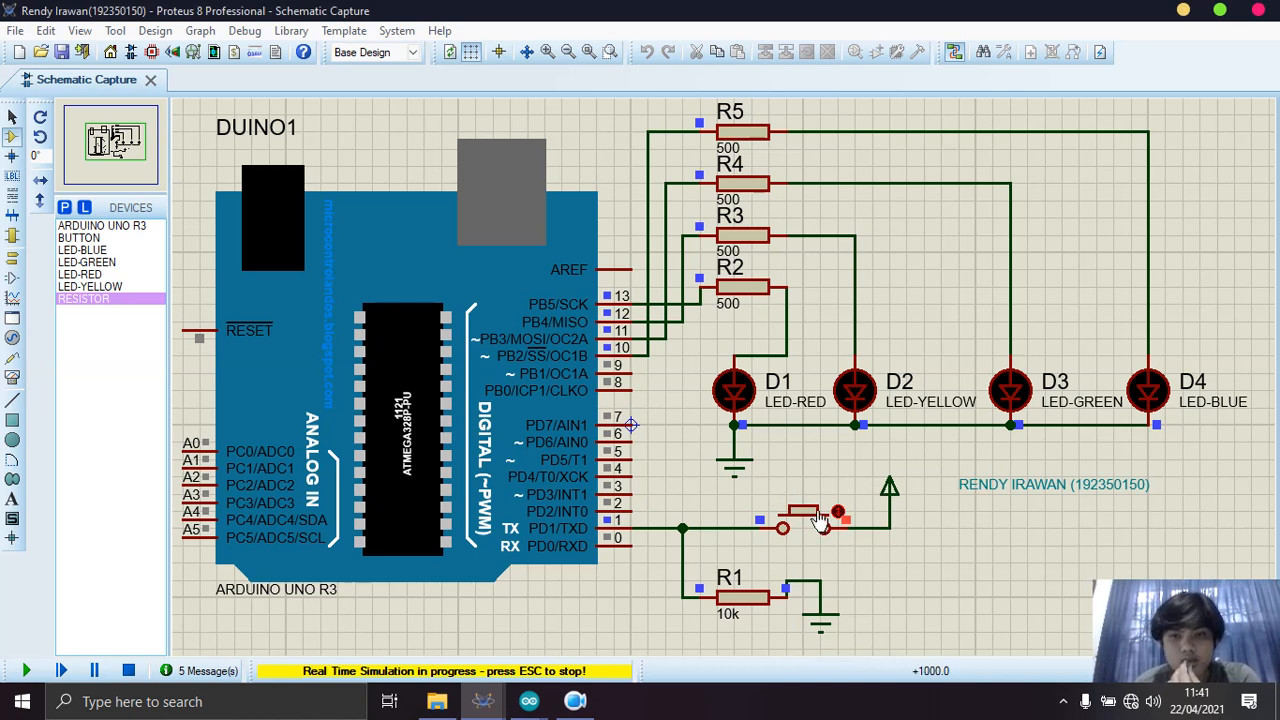
pyautogui.click(820, 518)
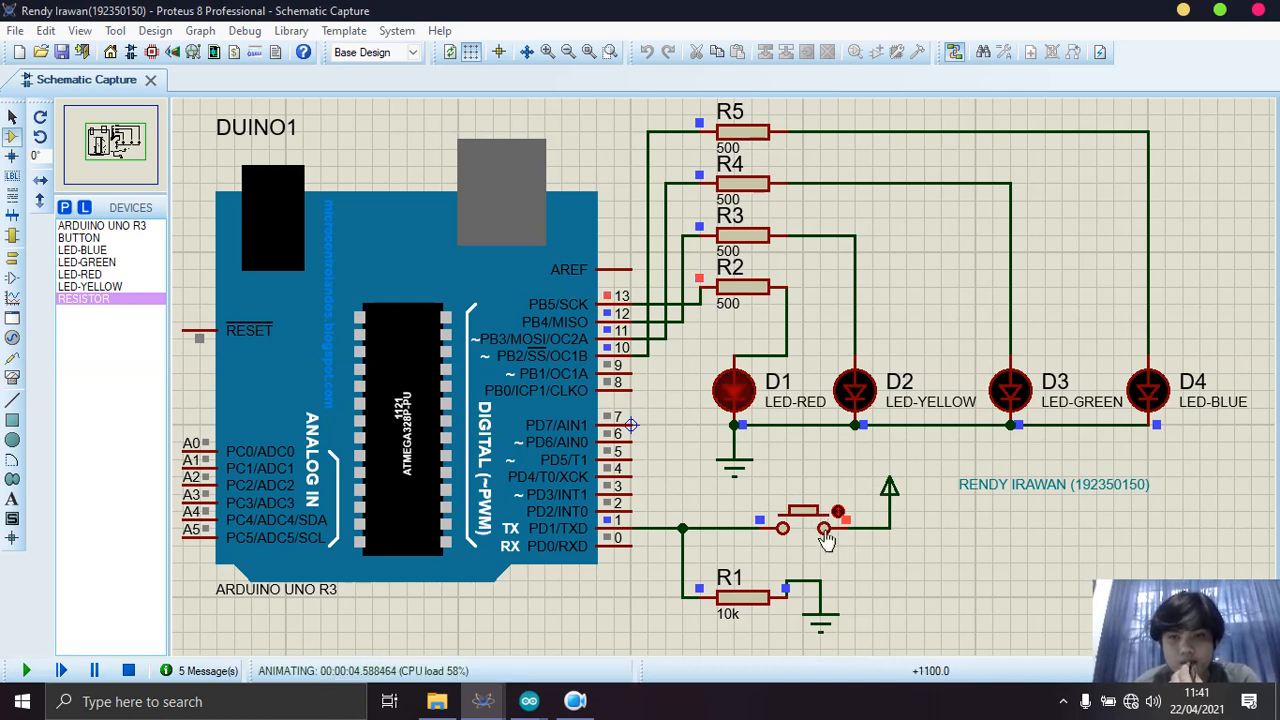
pyautogui.click(820, 518)
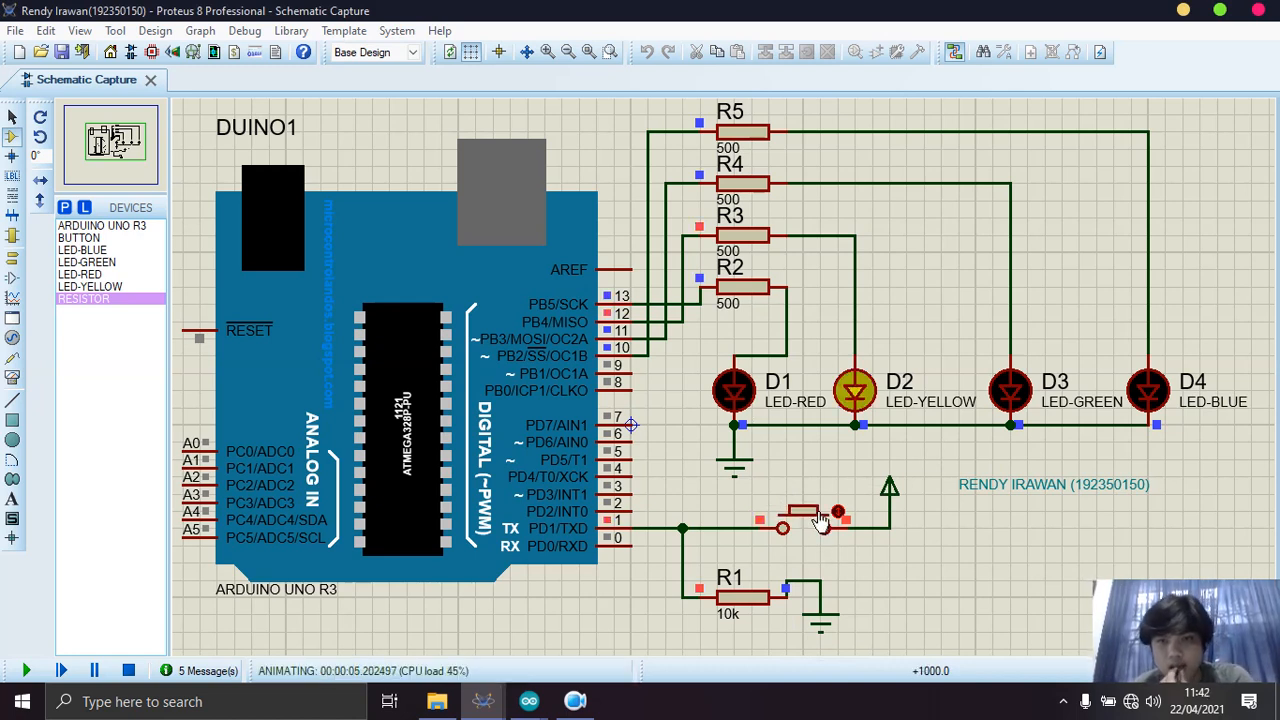
pyautogui.click(820, 518)
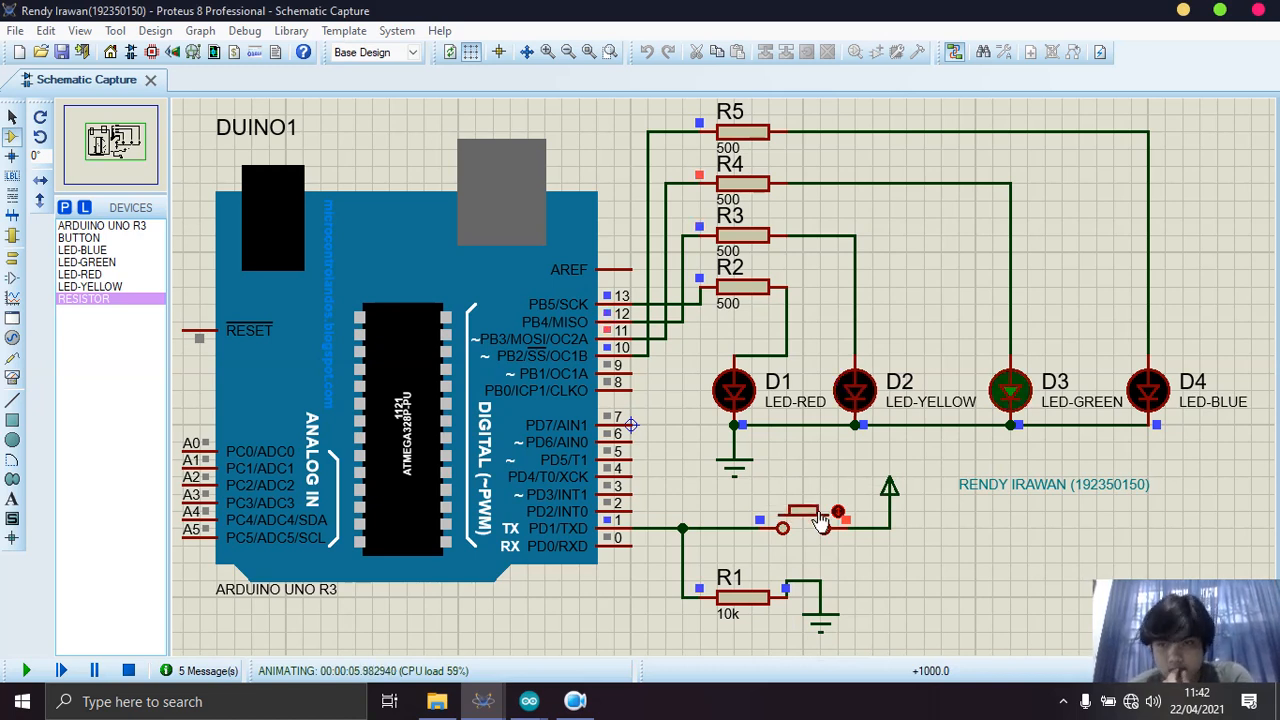
pyautogui.click(820, 518)
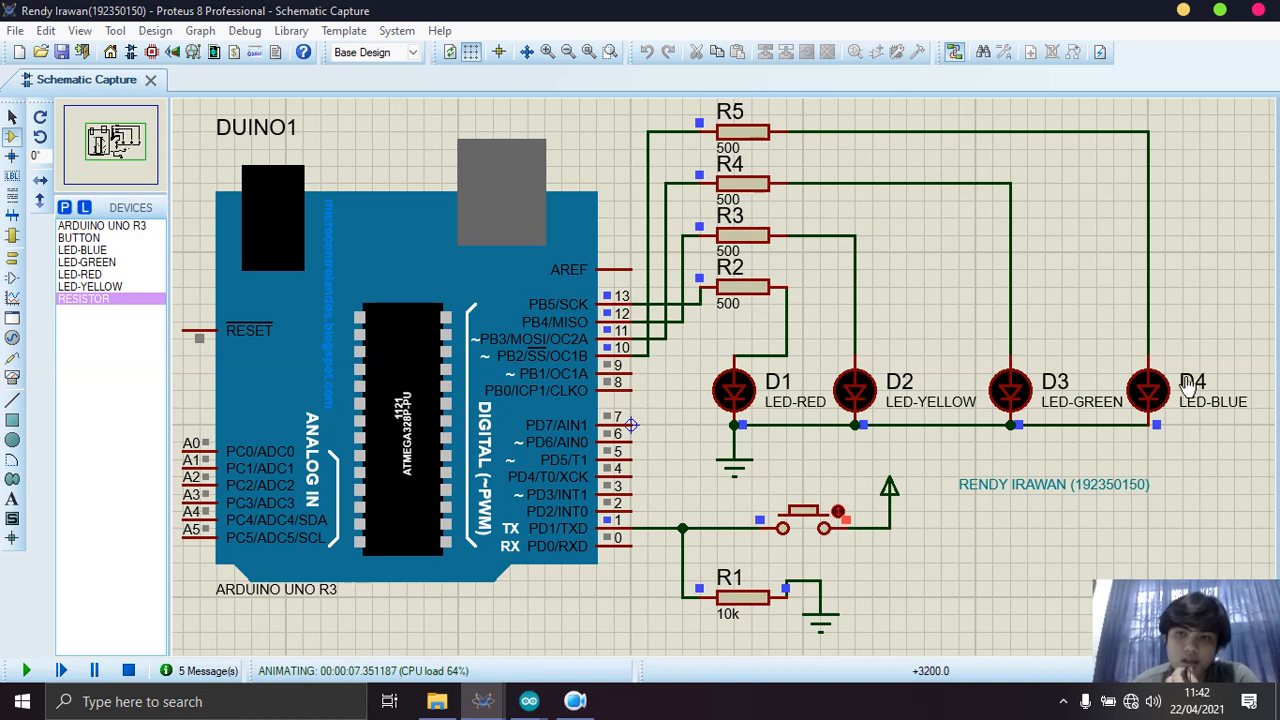
# Switch to the 4LED sketch in Arduino and change the red LED branch's condition to if(jumlah_tekan%4==0).
pyautogui.click(529, 701)
pyautogui.click(448, 655)
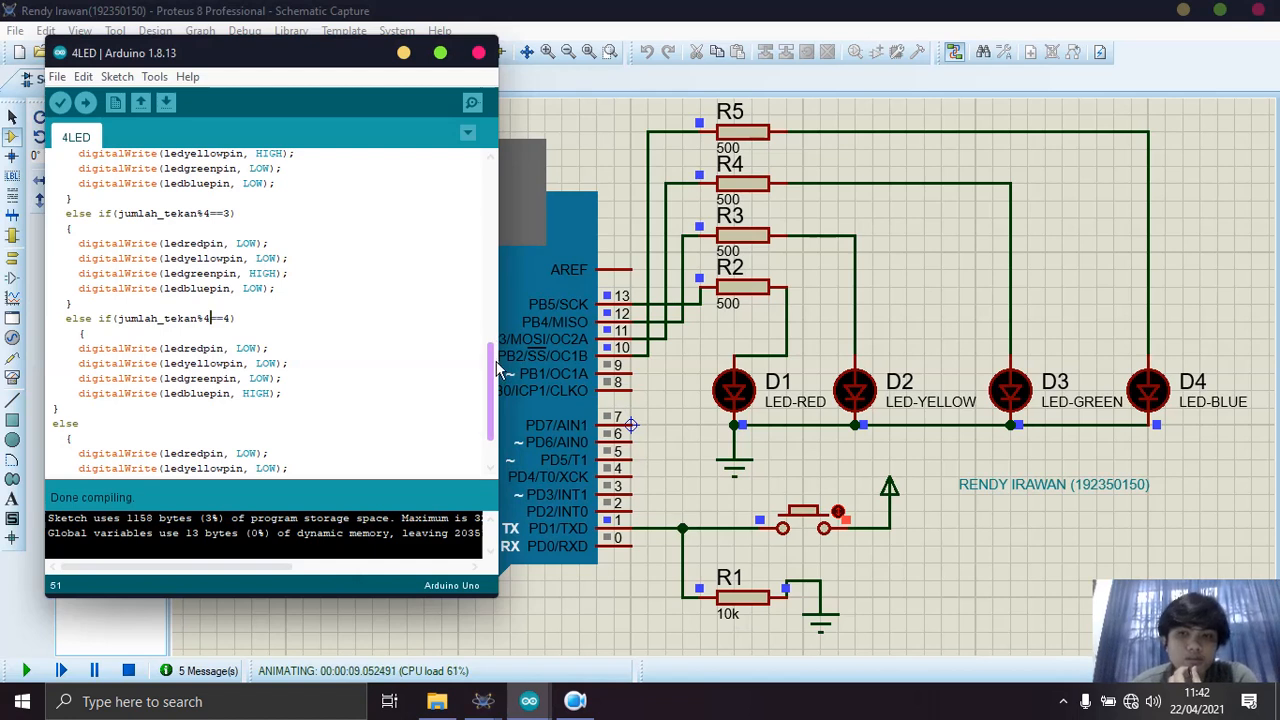
pyautogui.scroll(8, 497, 370)
pyautogui.moveTo(493, 240)
pyautogui.mouseDown()
pyautogui.moveTo(493, 200)
pyautogui.moveTo(499, 404)
pyautogui.moveTo(499, 230)
pyautogui.mouseUp()
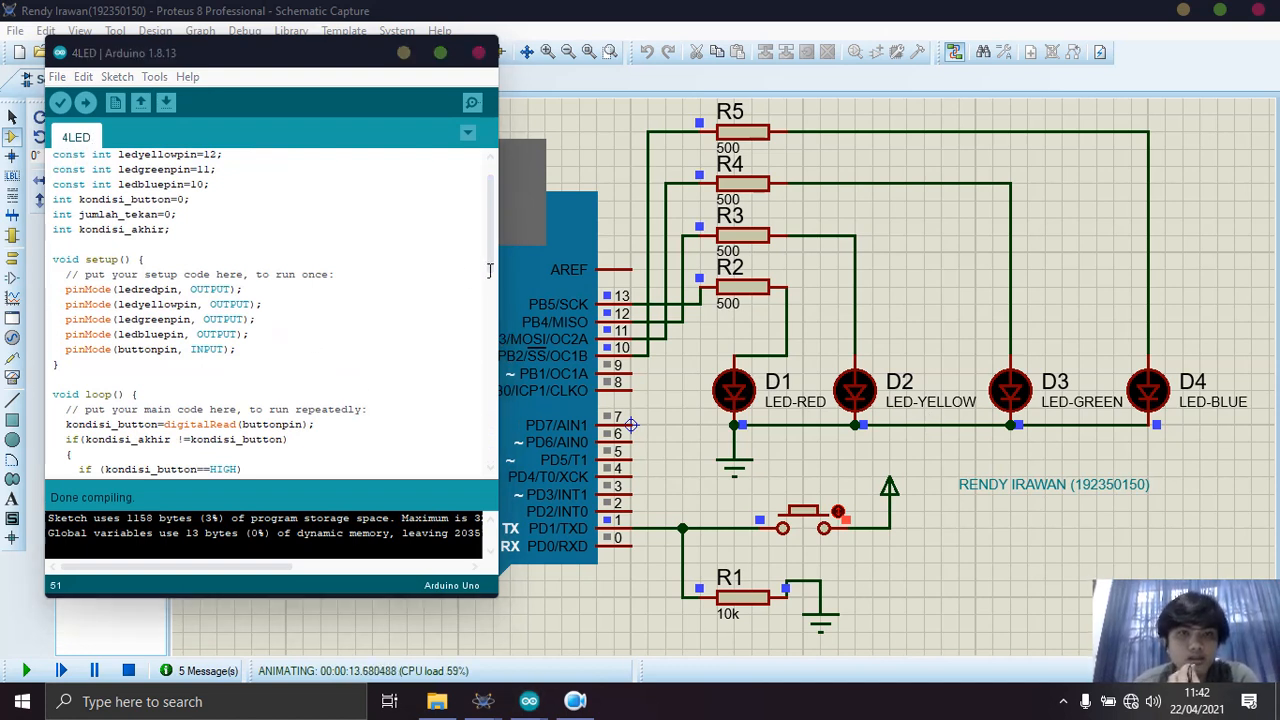
pyautogui.moveTo(499, 260); pyautogui.dragTo(498, 355)
pyautogui.click(191, 240)
pyautogui.press('BackSpace')
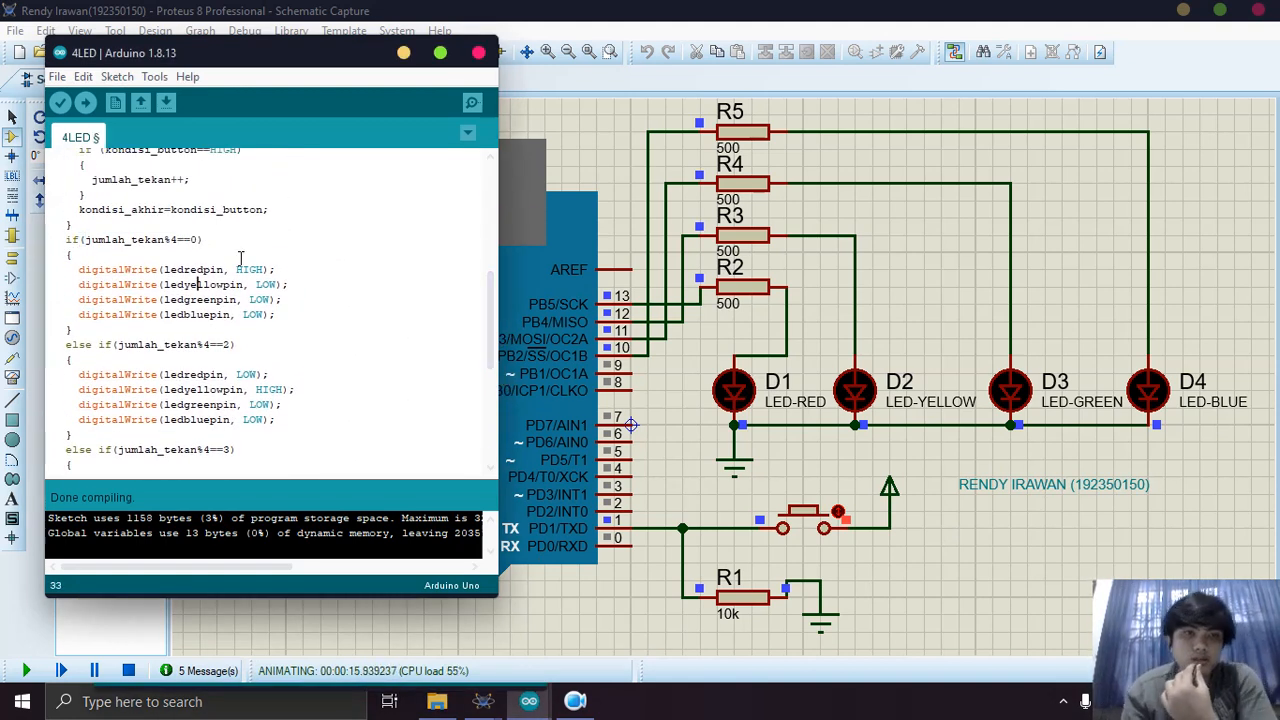
# Change the yellow LED branch's condition to else if(jumlah_tekan%4==1) and the green LED branch's to else if(jumlah_tekan%4==2).
pyautogui.press('BackSpace')
pyautogui.press('Down')
pyautogui.press('Down')
pyautogui.press('Down')
pyautogui.press('Down')
pyautogui.press('Down')
pyautogui.press('Down')
pyautogui.press('Down')
pyautogui.press('Down')
pyautogui.press('Down')
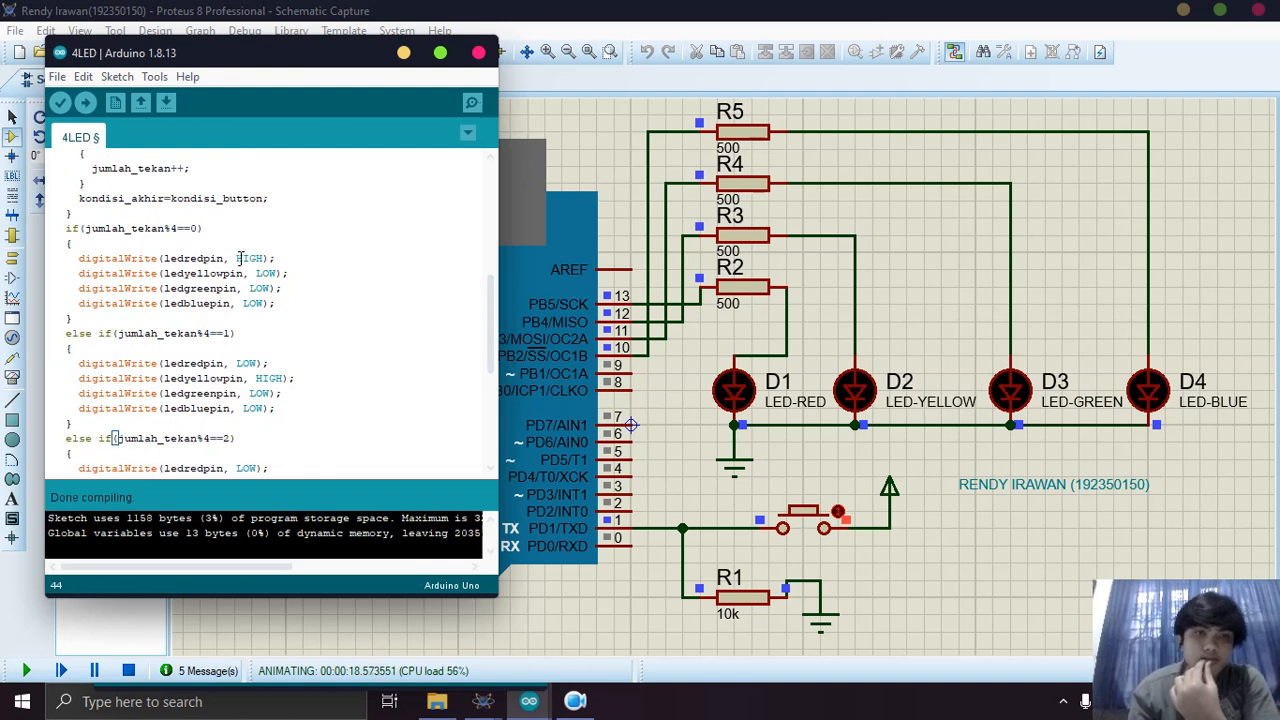
# Change the condition of the blue LED branch to else if(jumlah_tekan%4==3).
pyautogui.press('Down')
pyautogui.press('Down')
pyautogui.press('Down')
pyautogui.press('Down')
pyautogui.press('Down')
pyautogui.press('Down')
pyautogui.press('Down')
pyautogui.press('Down')
pyautogui.press('Down')
pyautogui.press('Down')
pyautogui.press('Down')
pyautogui.press('Down')
pyautogui.press('Down')
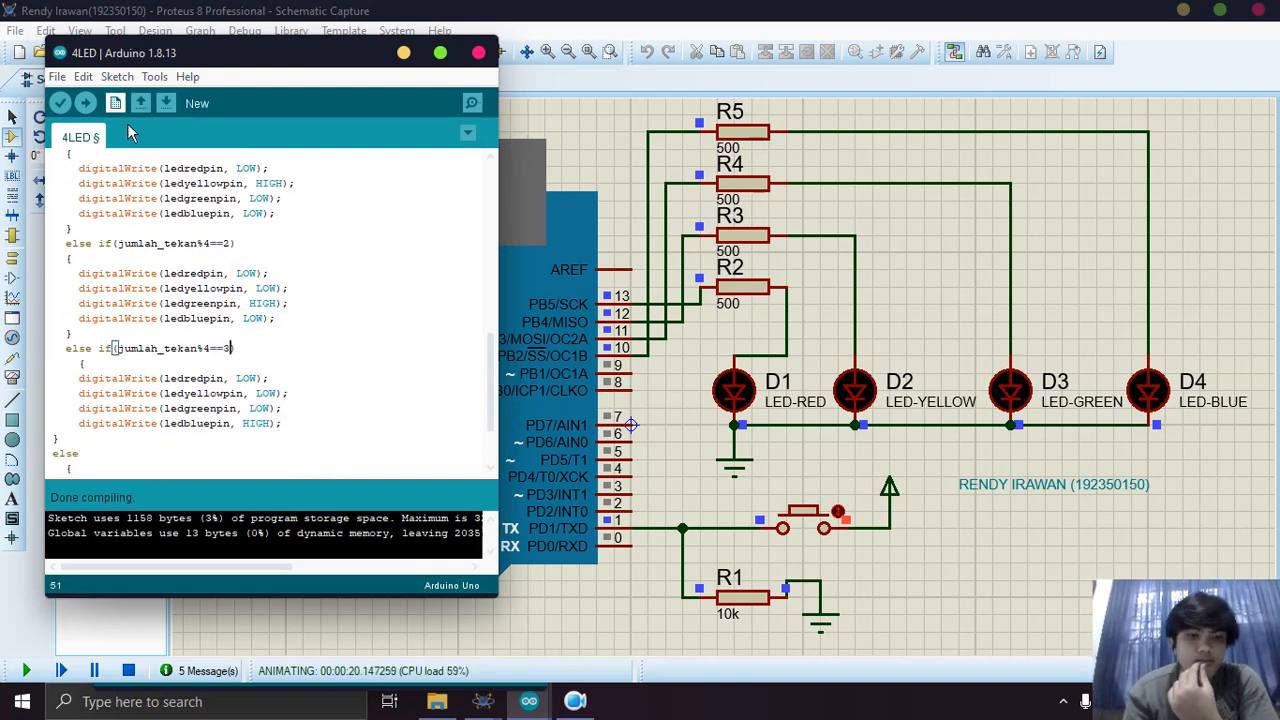
# Compile the edited 4LED sketch and export its compiled binary, stopping the running Proteus simulation in between.
pyautogui.click(66, 105)
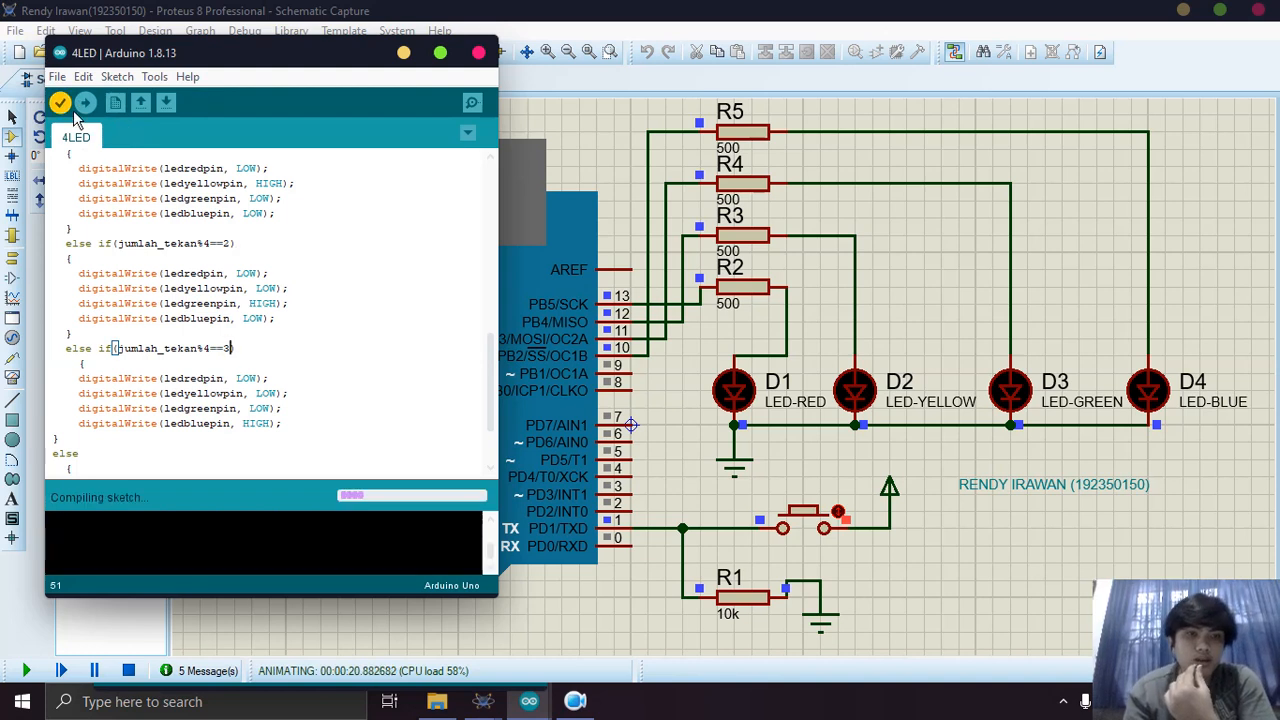
pyautogui.click(128, 670)
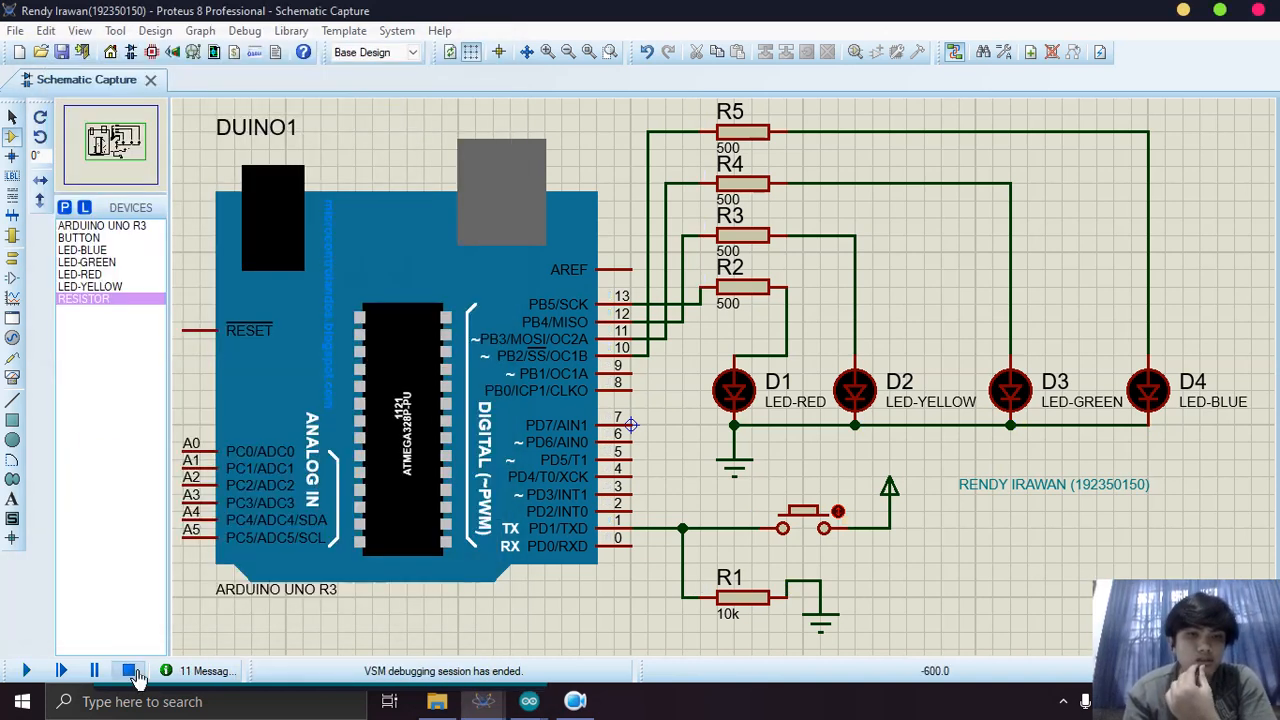
pyautogui.moveTo(529, 701)
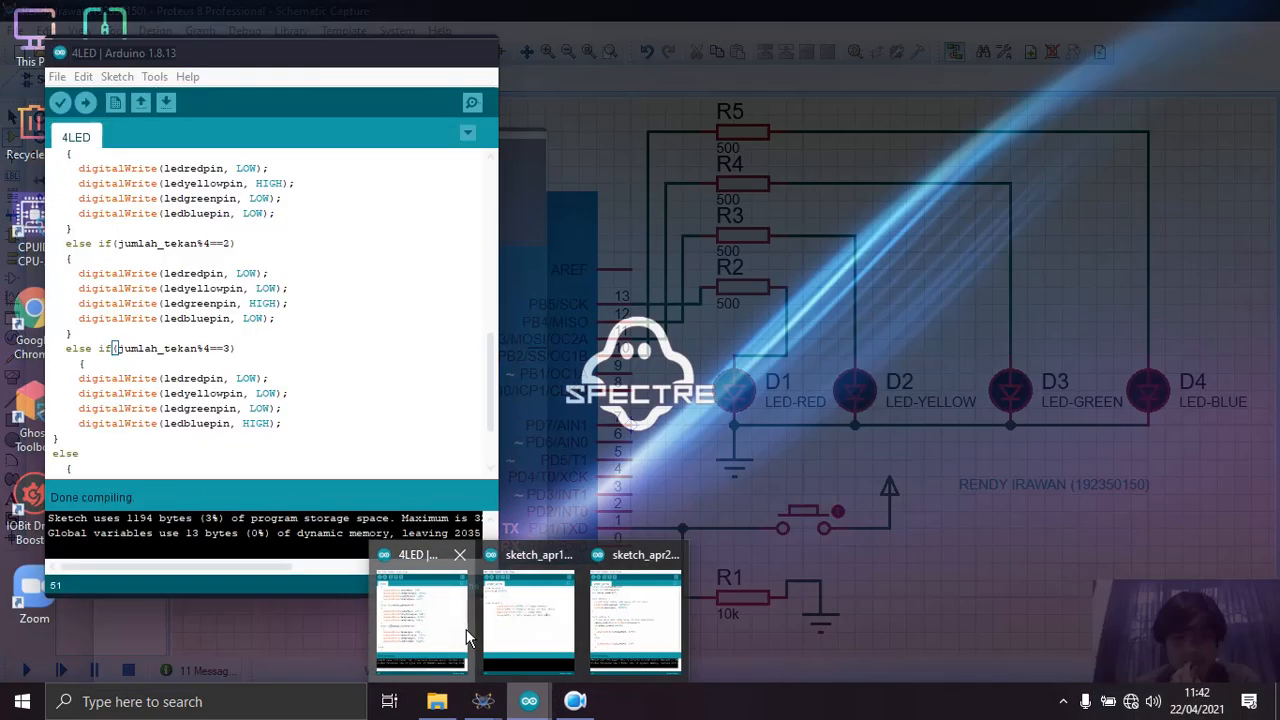
pyautogui.click(467, 637)
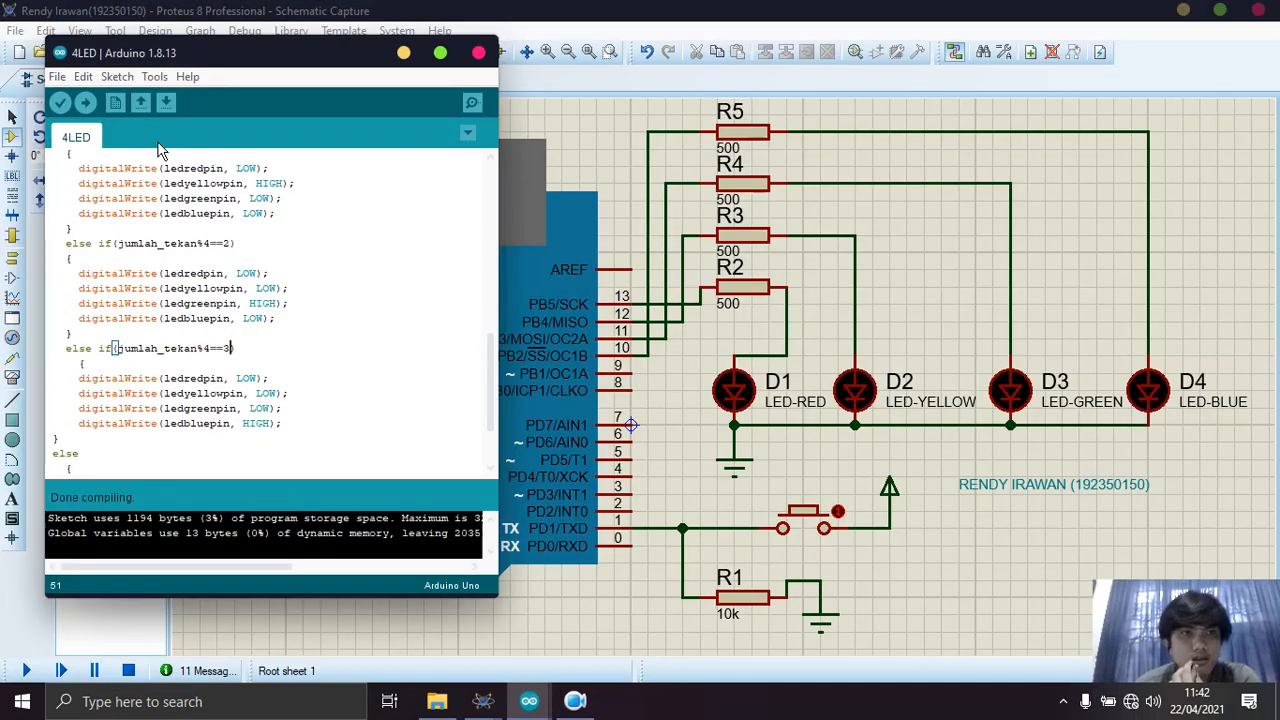
pyautogui.click(116, 76)
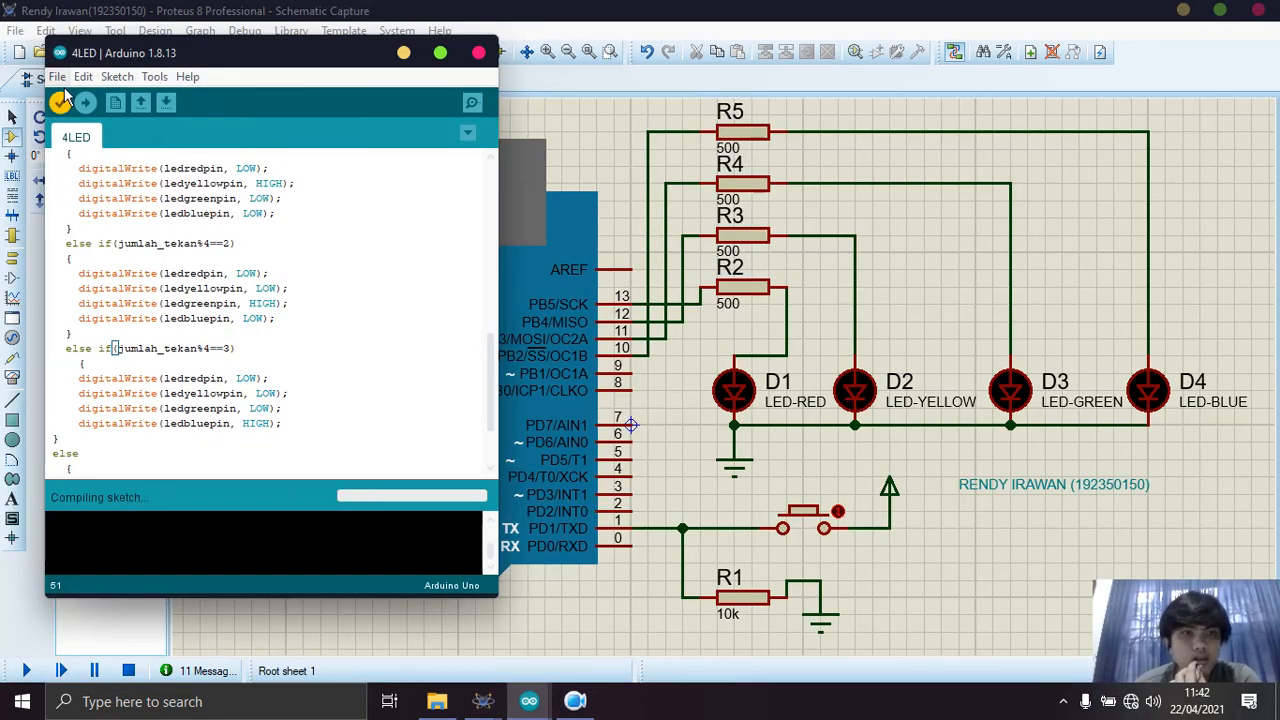
# Switch to Proteus and reload the new 4LED.ino.standard.hex from the 4LED folder as the program file of DUINO1.
pyautogui.click(607, 619)
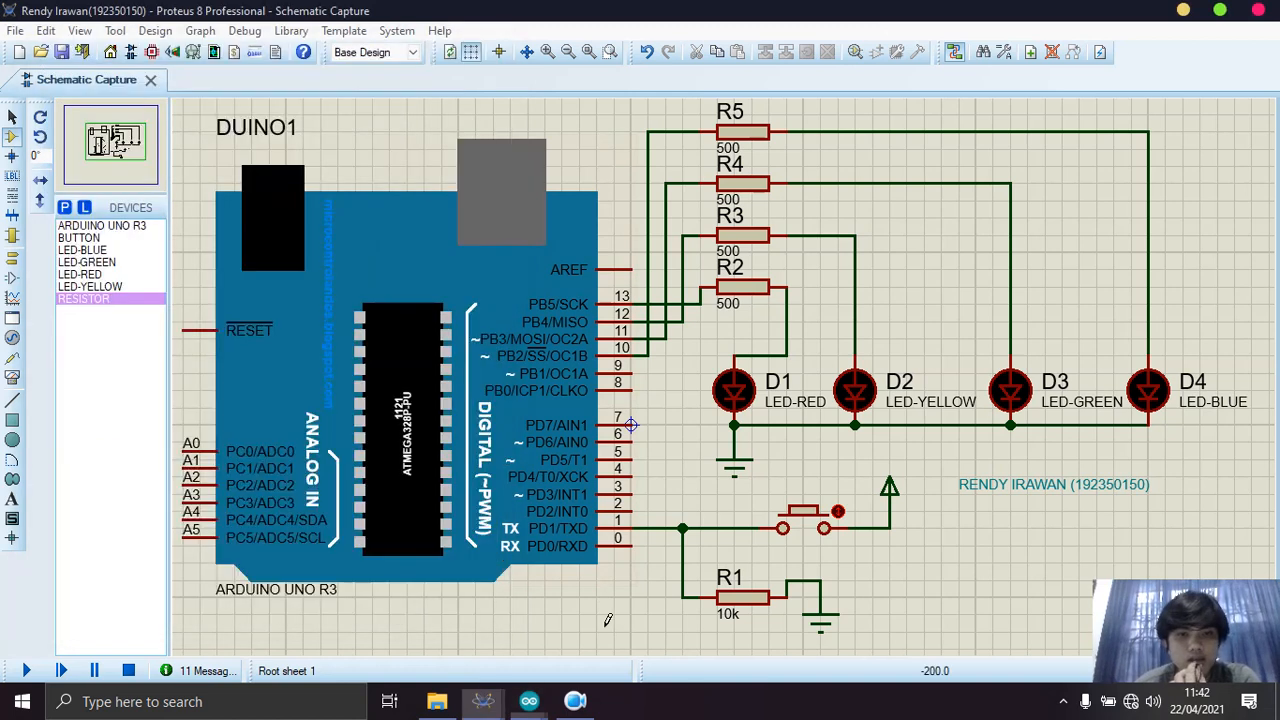
pyautogui.doubleClick(408, 415)
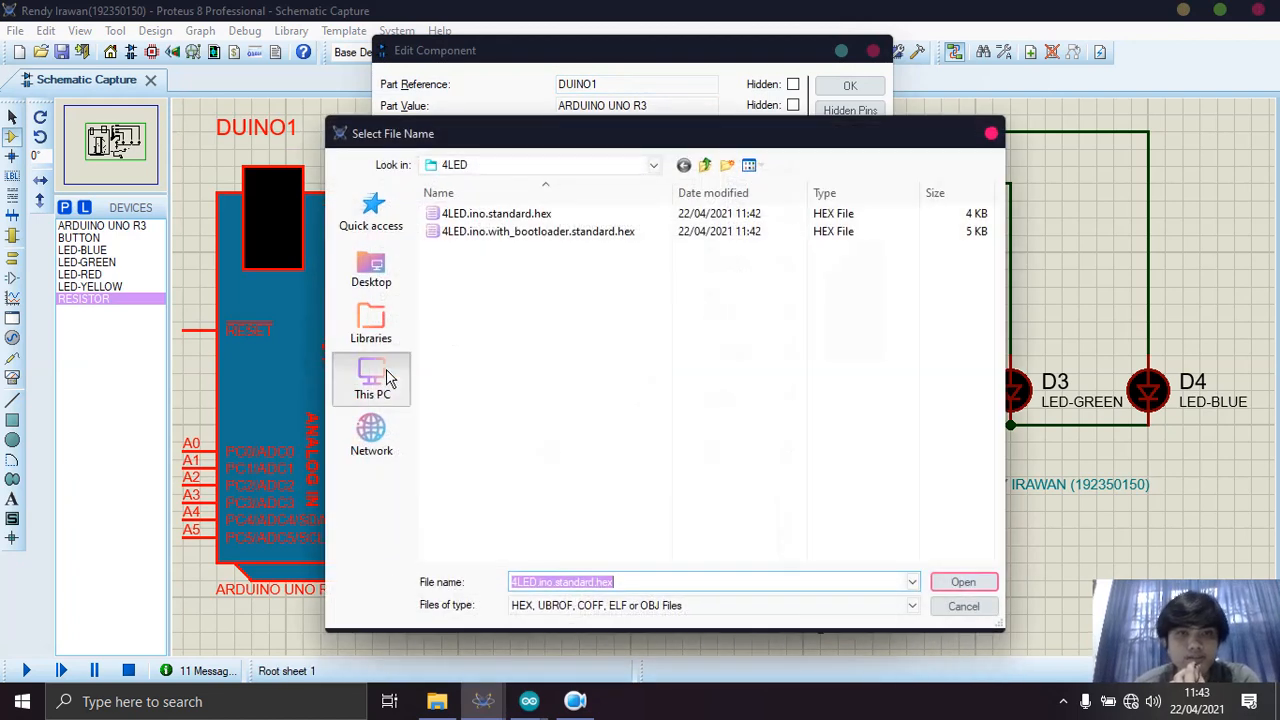
pyautogui.click(371, 377)
pyautogui.doubleClick(664, 248)
pyautogui.click(517, 274)
pyautogui.press('Return')
pyautogui.doubleClick(534, 221)
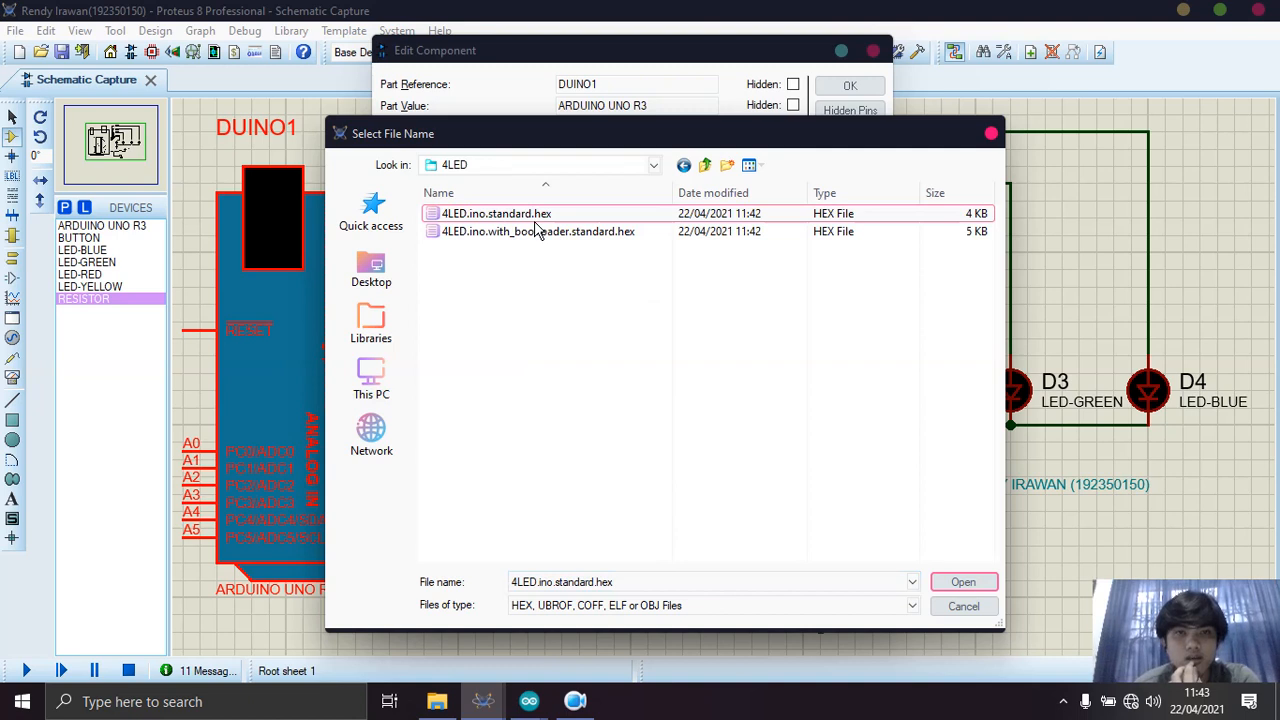
pyautogui.press('Return')
pyautogui.click(848, 88)
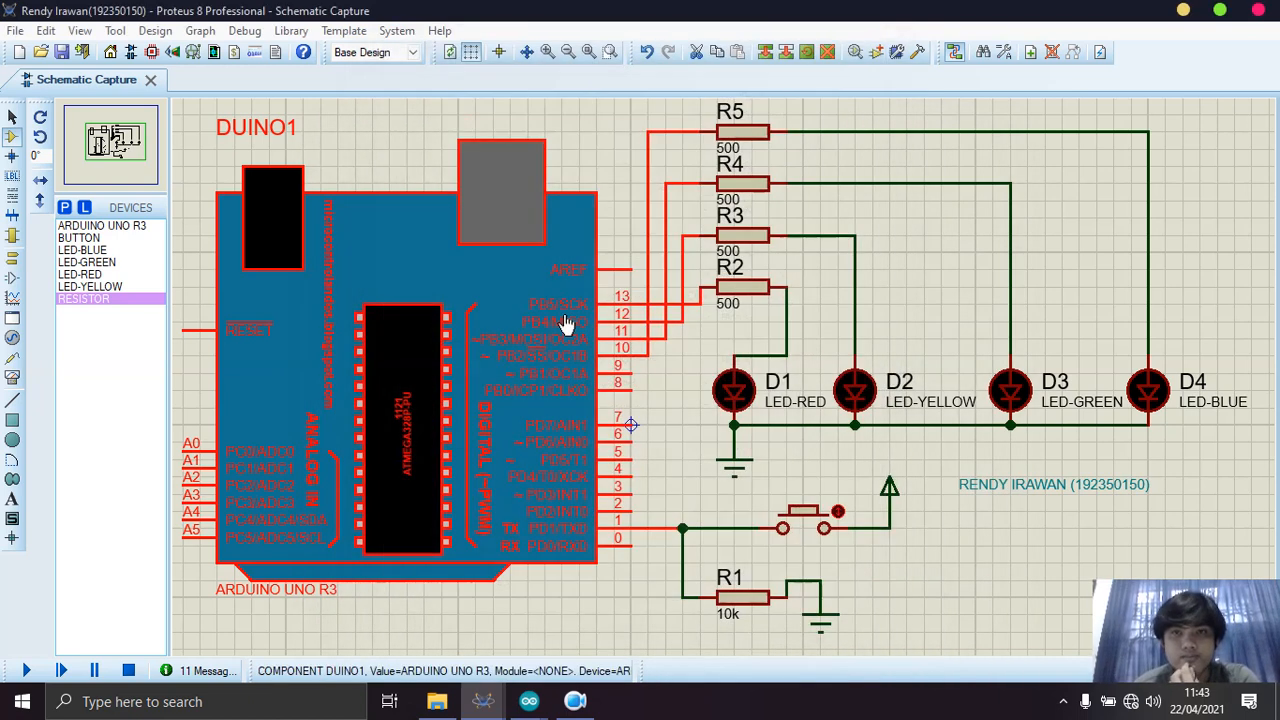
# Run the simulation, actuate the push button through two full rounds of the four LEDs, and stop the simulation.
pyautogui.click(30, 676)
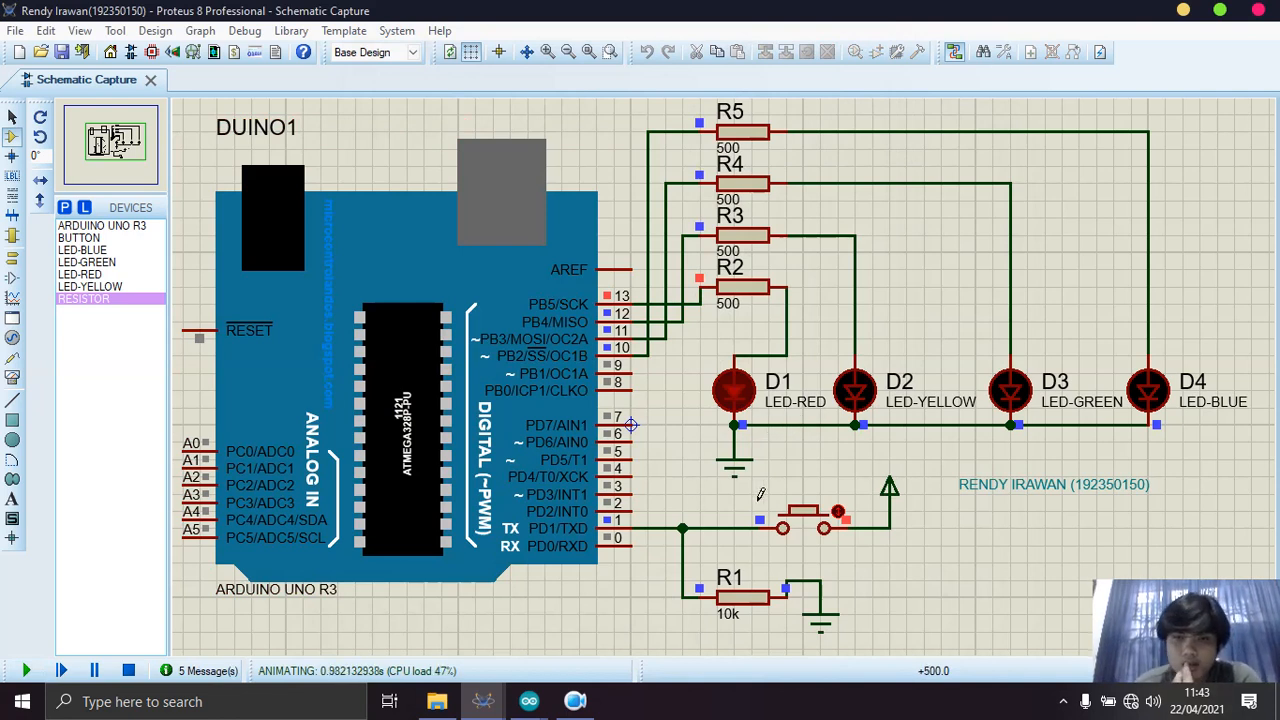
pyautogui.click(820, 525)
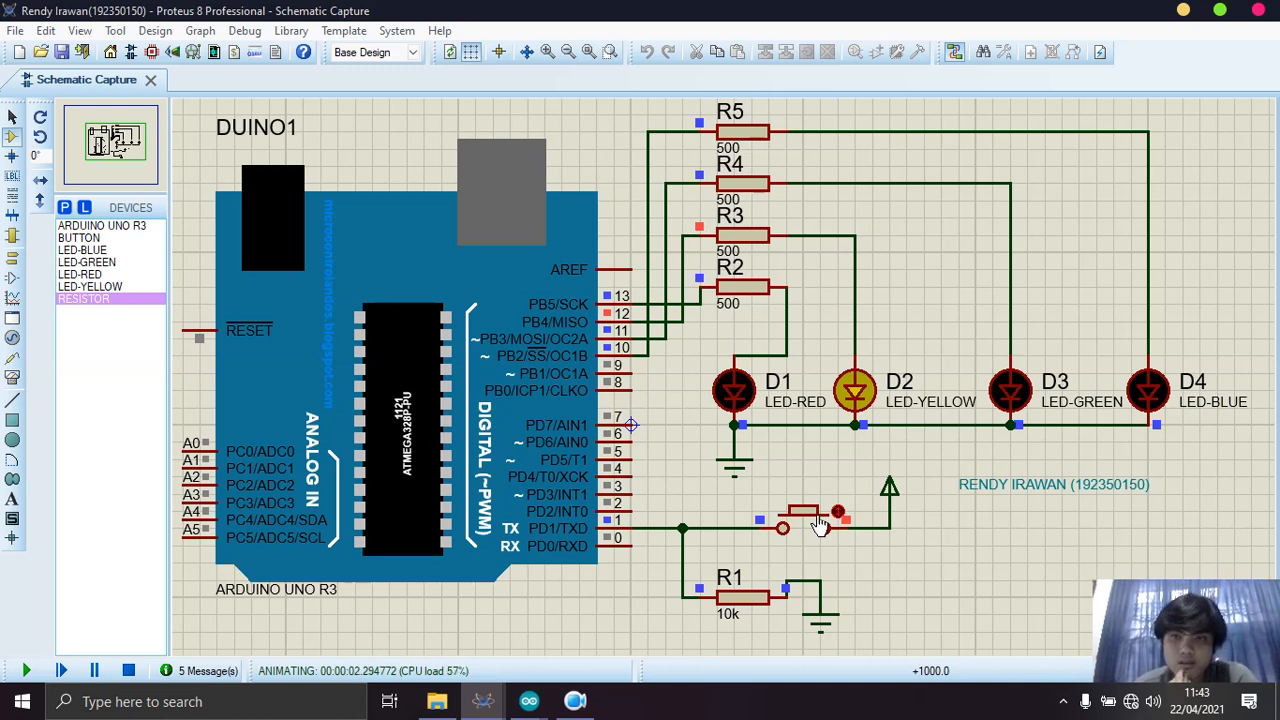
pyautogui.click(820, 525)
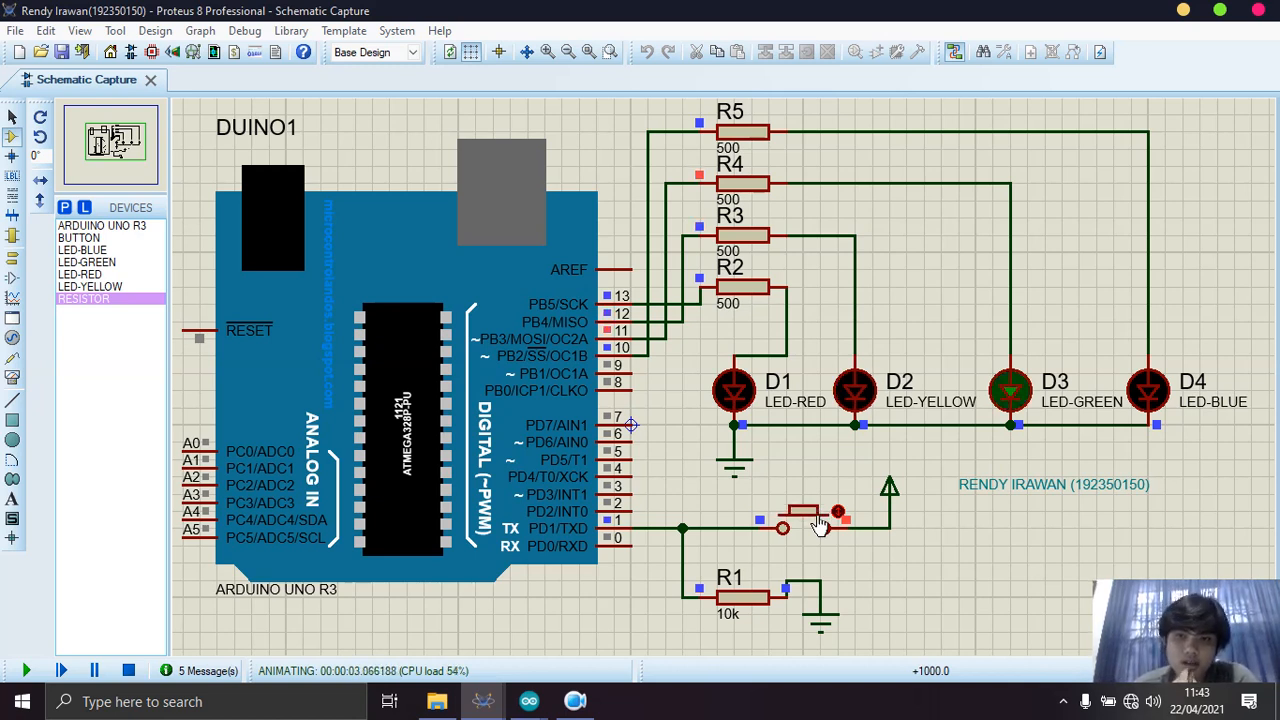
pyautogui.click(820, 525)
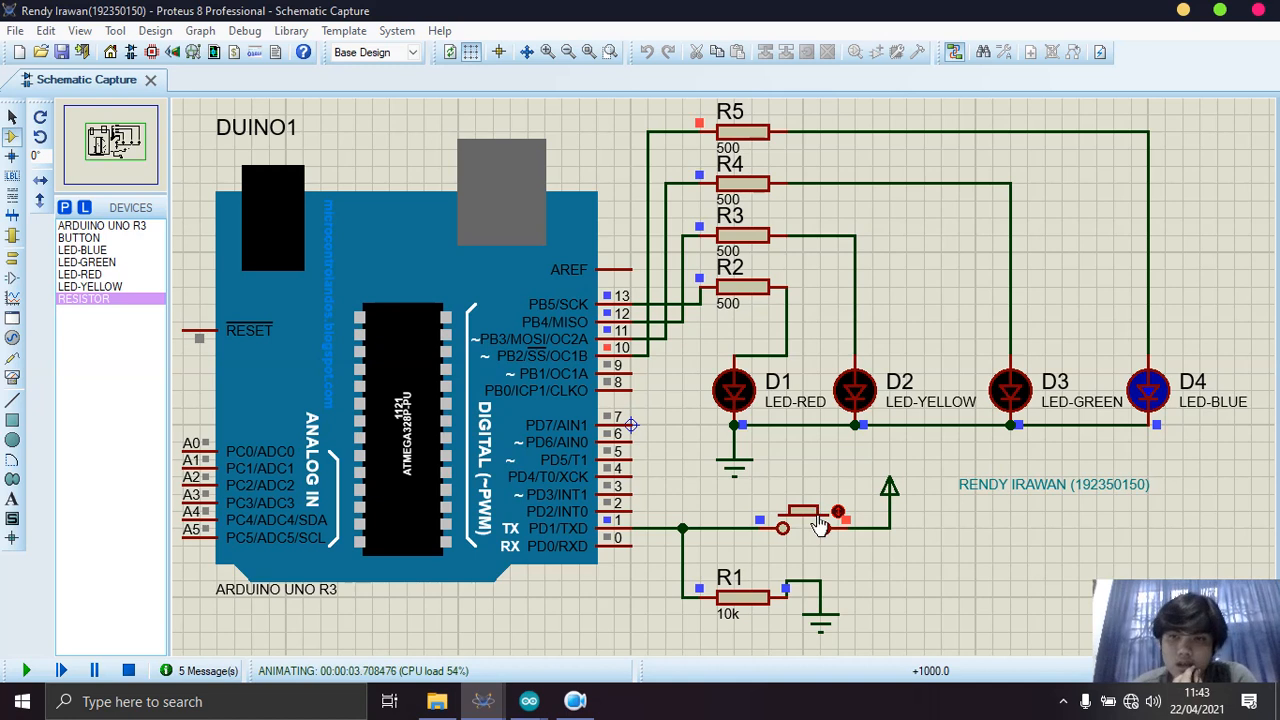
pyautogui.click(820, 525)
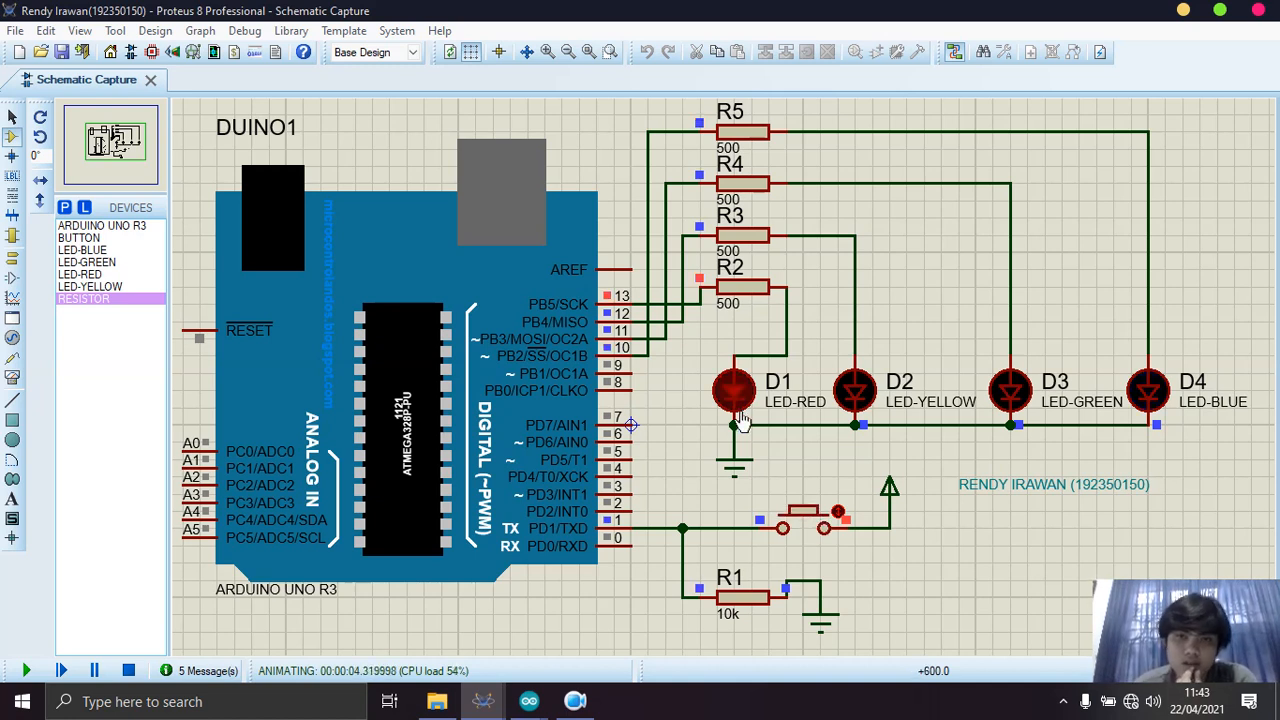
pyautogui.click(818, 525)
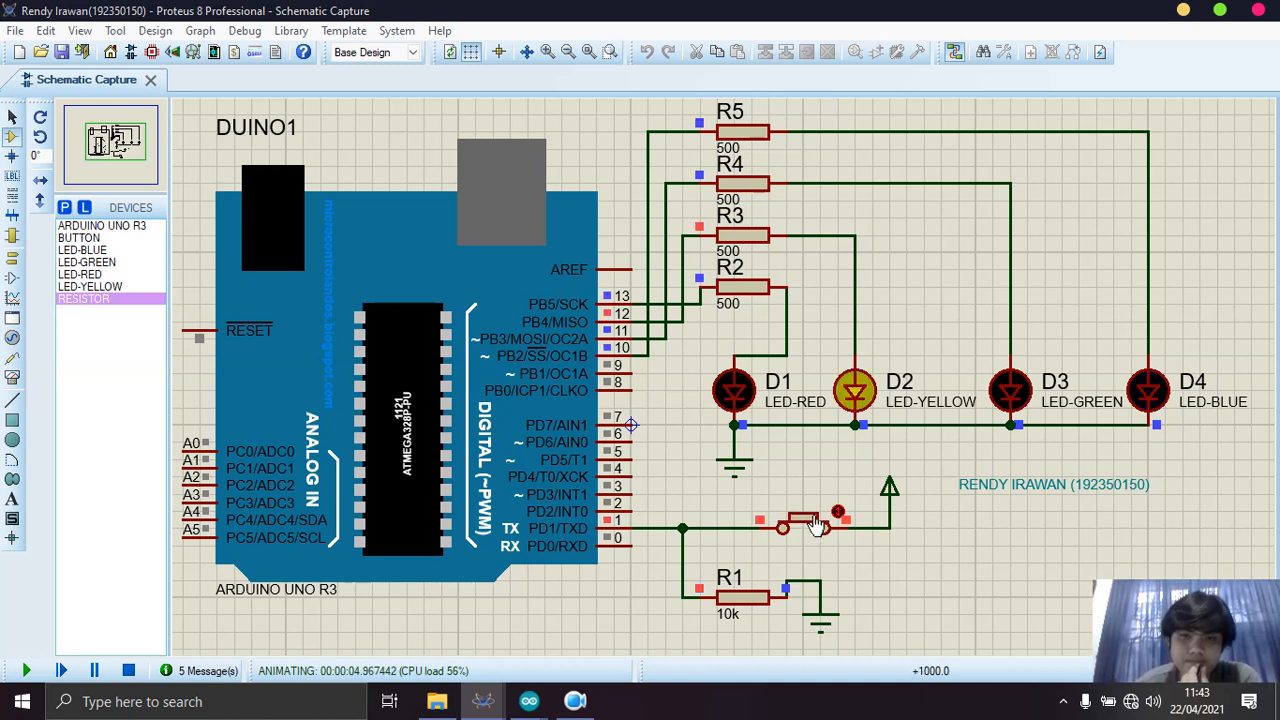
pyautogui.click(818, 525)
pyautogui.click(818, 525)
pyautogui.click(812, 527)
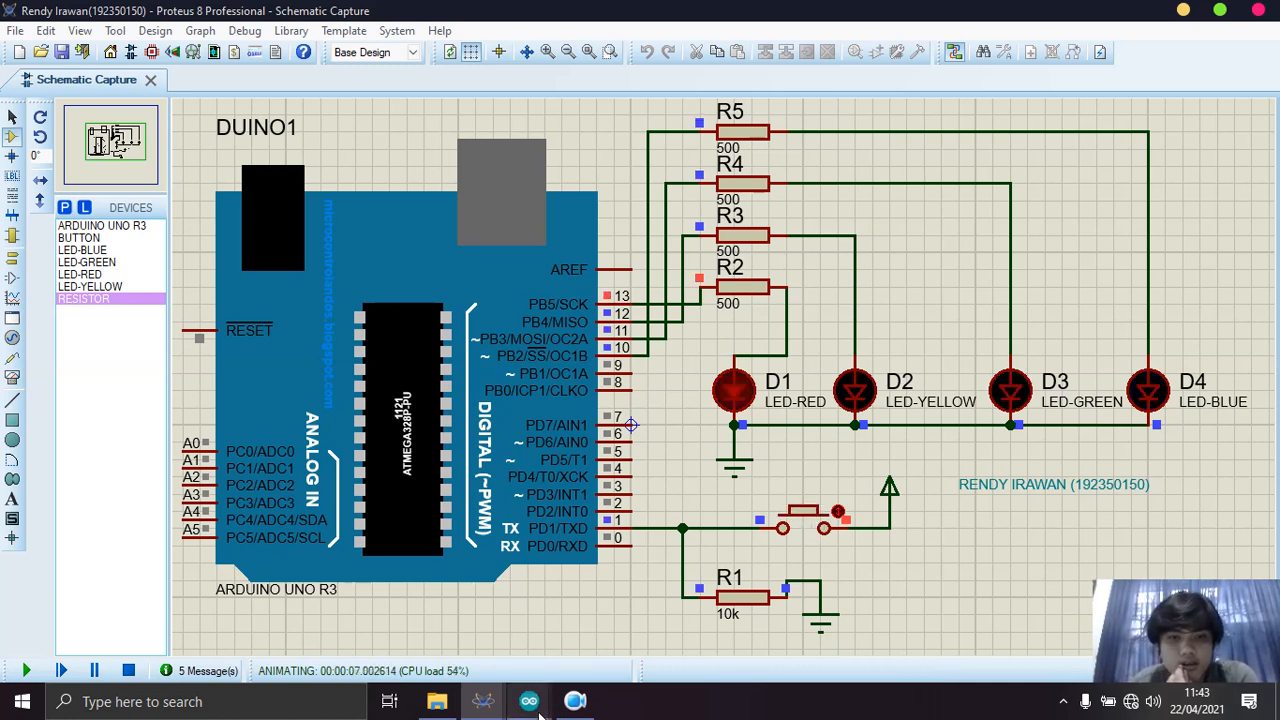
pyautogui.click(130, 671)
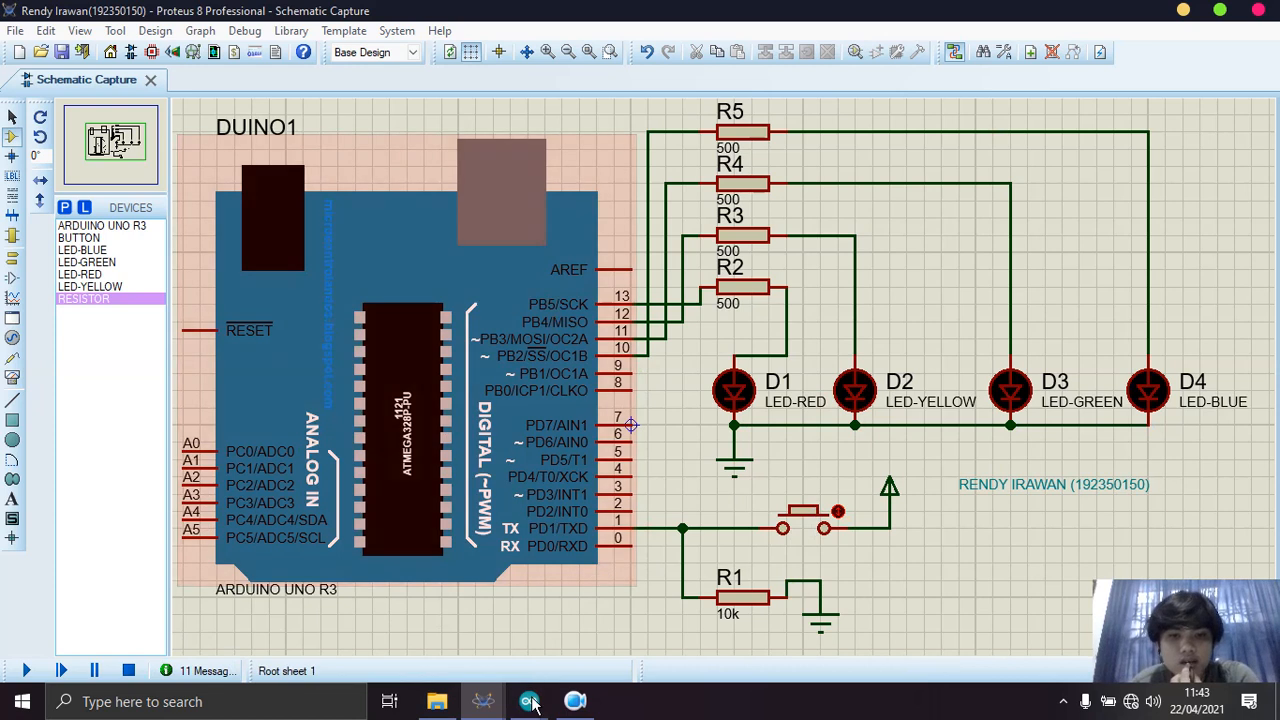
pyautogui.moveTo(529, 701)
pyautogui.click(424, 640)
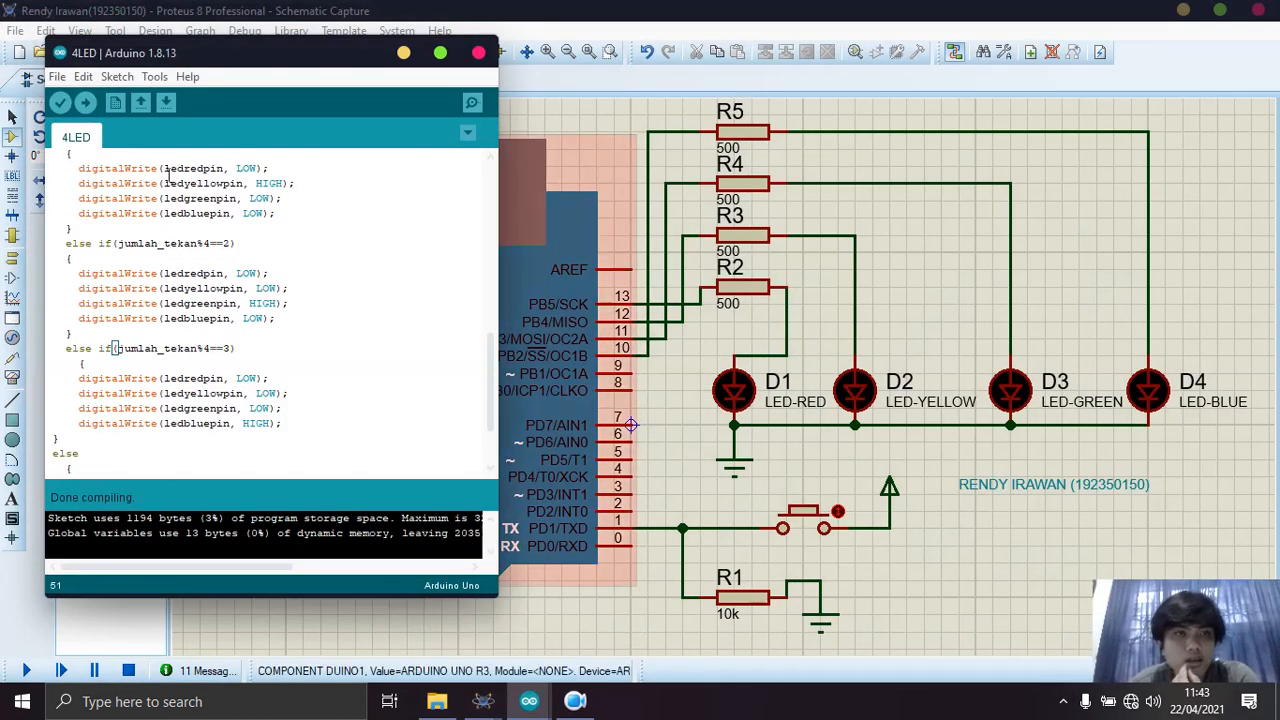
pyautogui.click(58, 77)
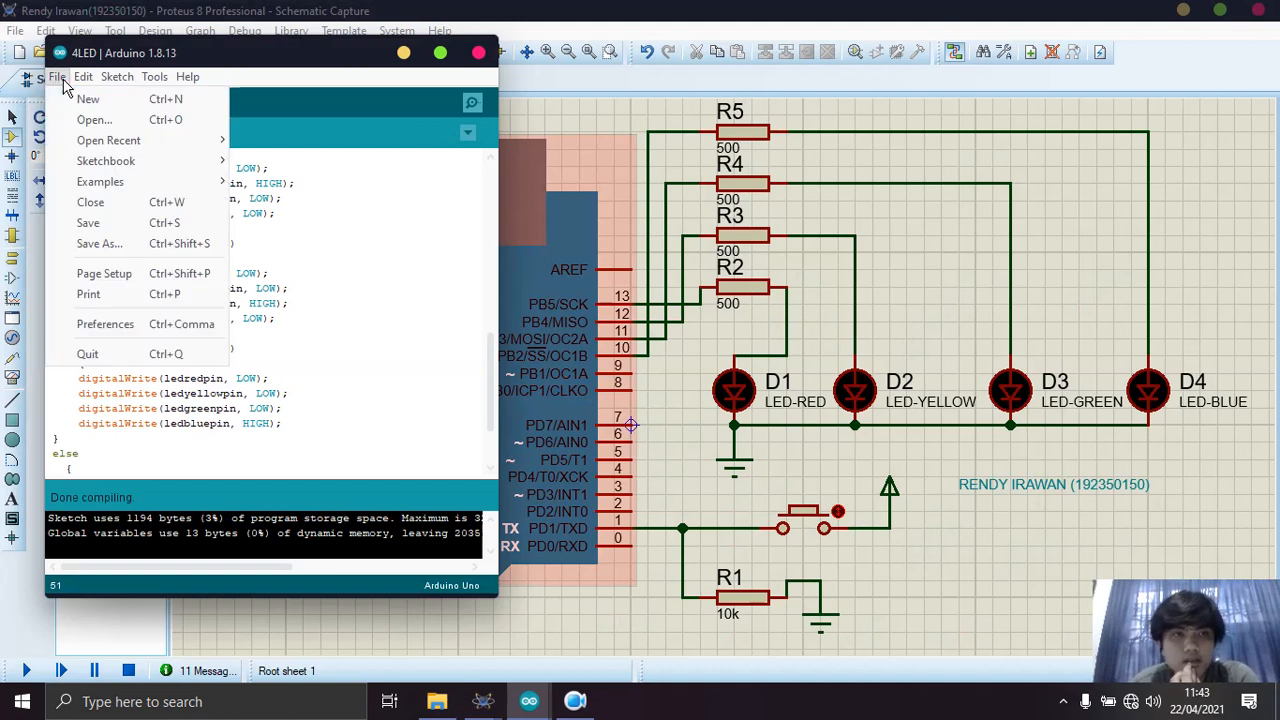
pyautogui.moveTo(187, 77)
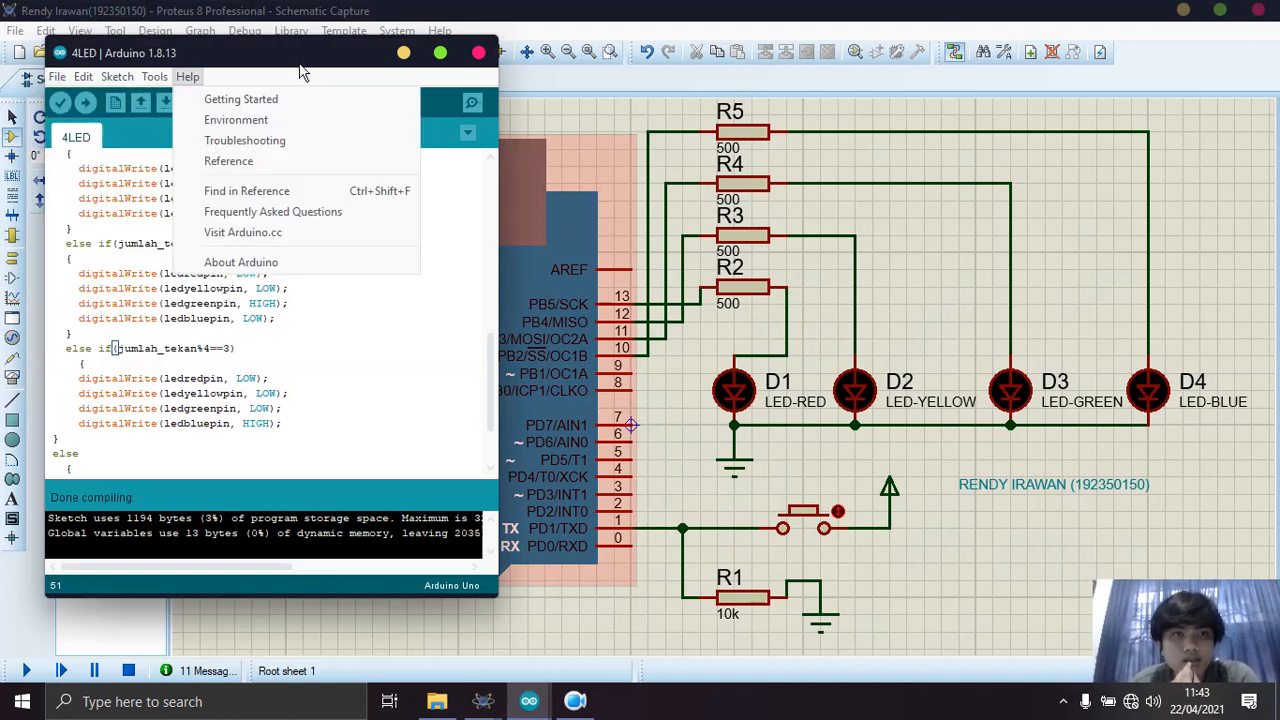
pyautogui.click(303, 72)
pyautogui.click(593, 710)
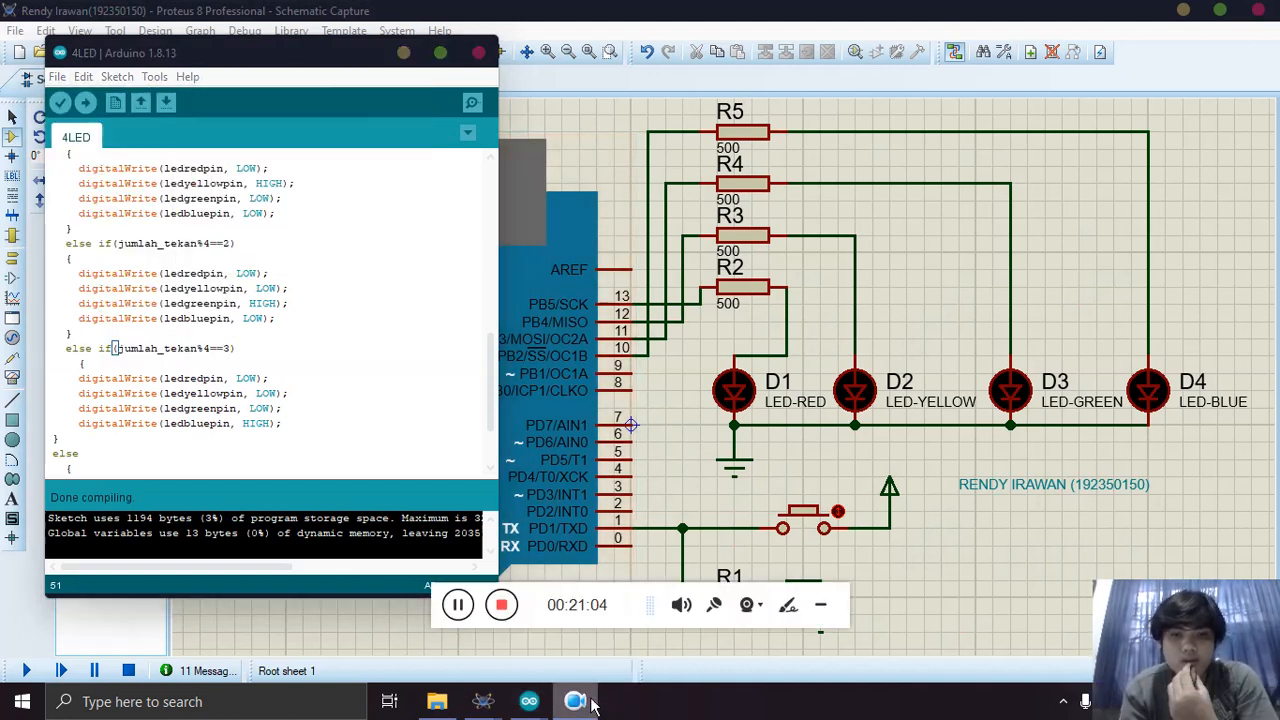